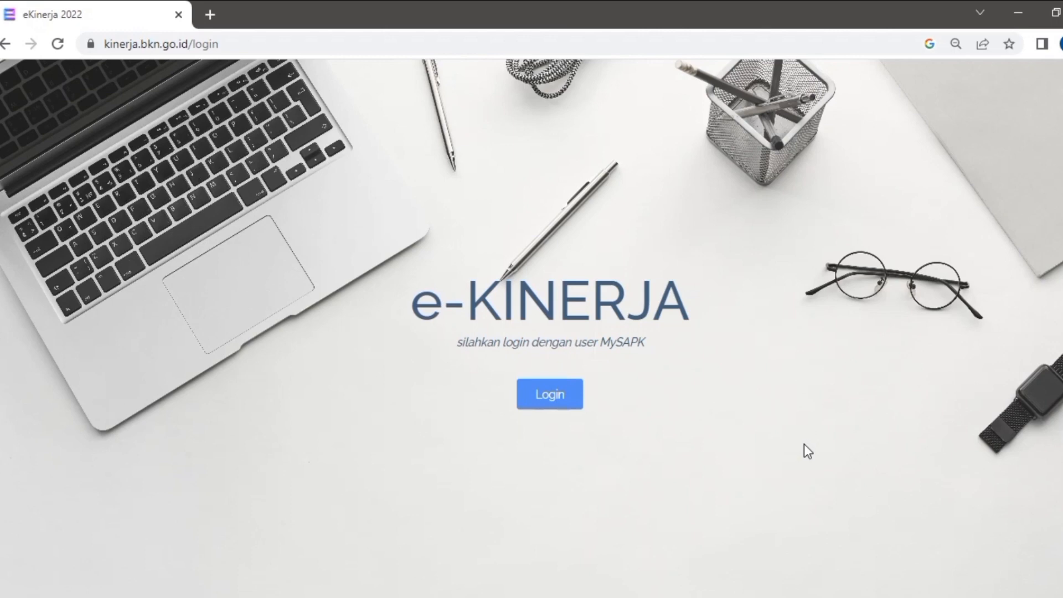
Sign in to e-Kinerja with the saved account credentials
{"action": "left_click", "coordinate": [564, 402]}
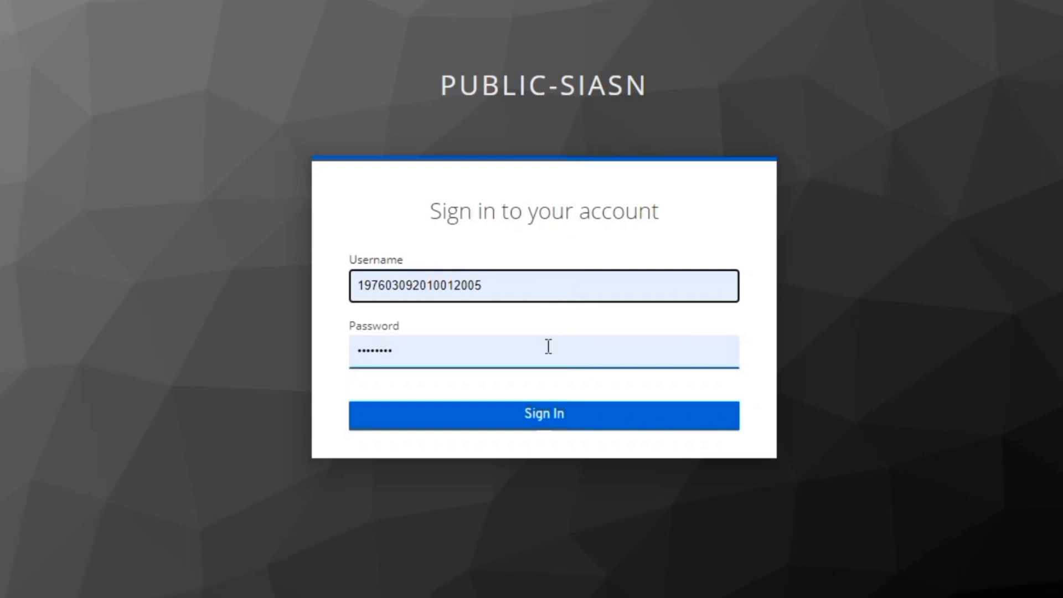
{"action": "left_click", "coordinate": [561, 415]}
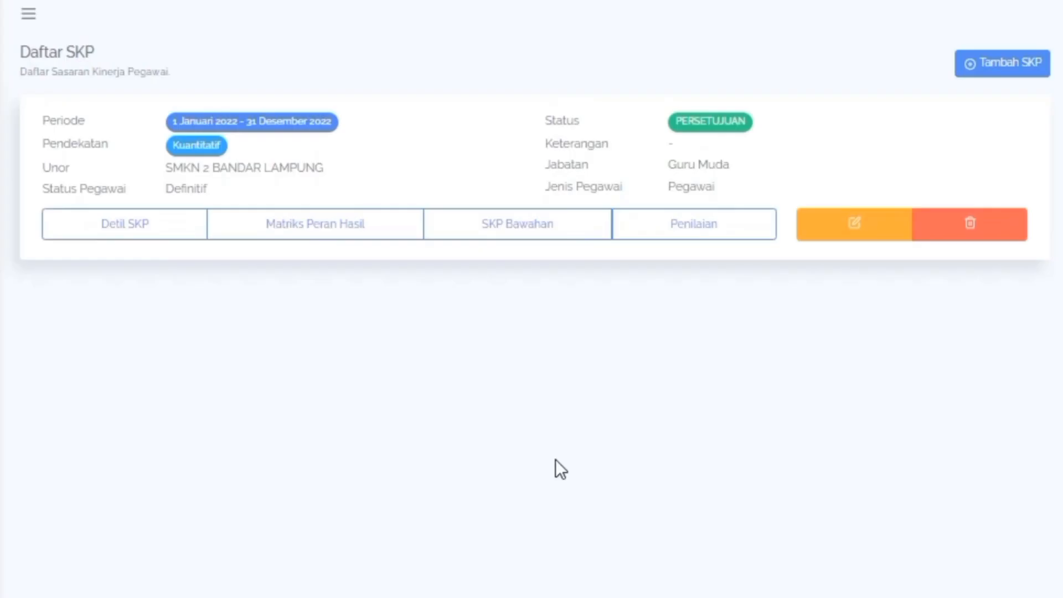
Add an SKP with the period 01/01/2023 to 31/12/2023 and the Kuantitatif approach
{"action": "left_click", "coordinate": [1012, 71]}
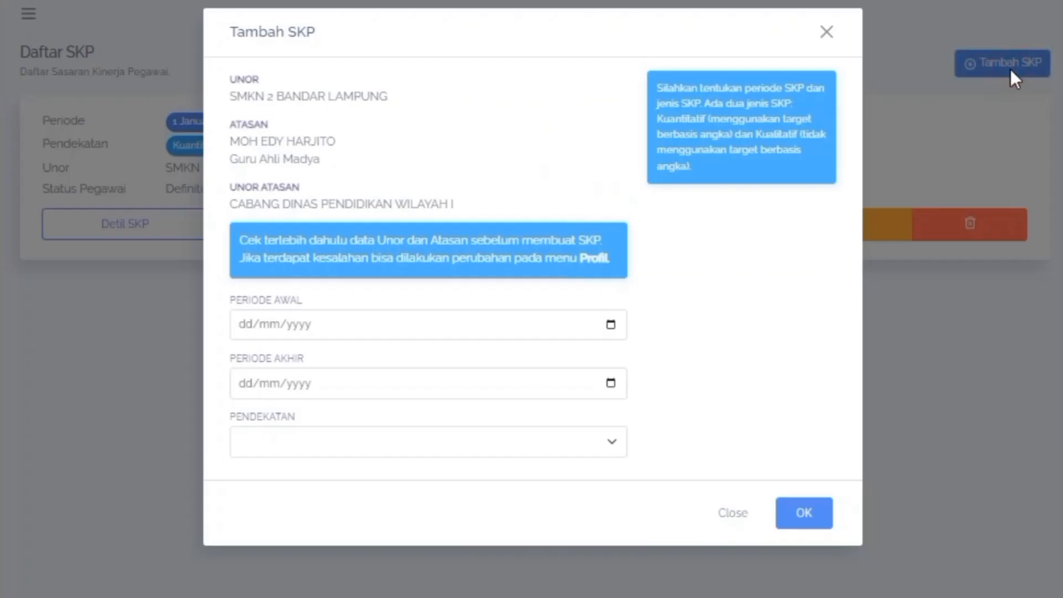
{"action": "left_click", "coordinate": [608, 323]}
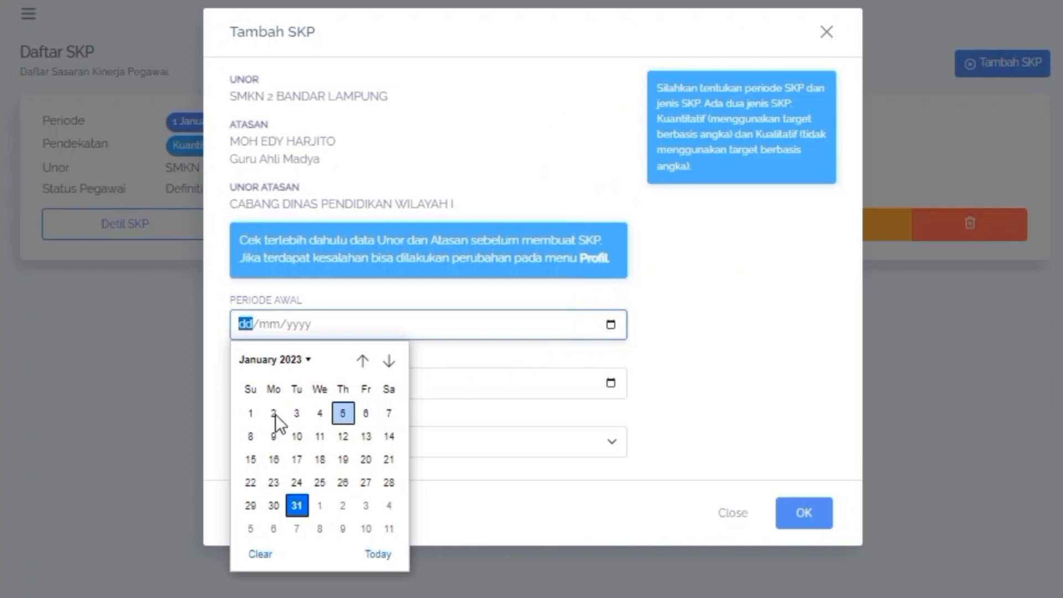
{"action": "left_click", "coordinate": [247, 417]}
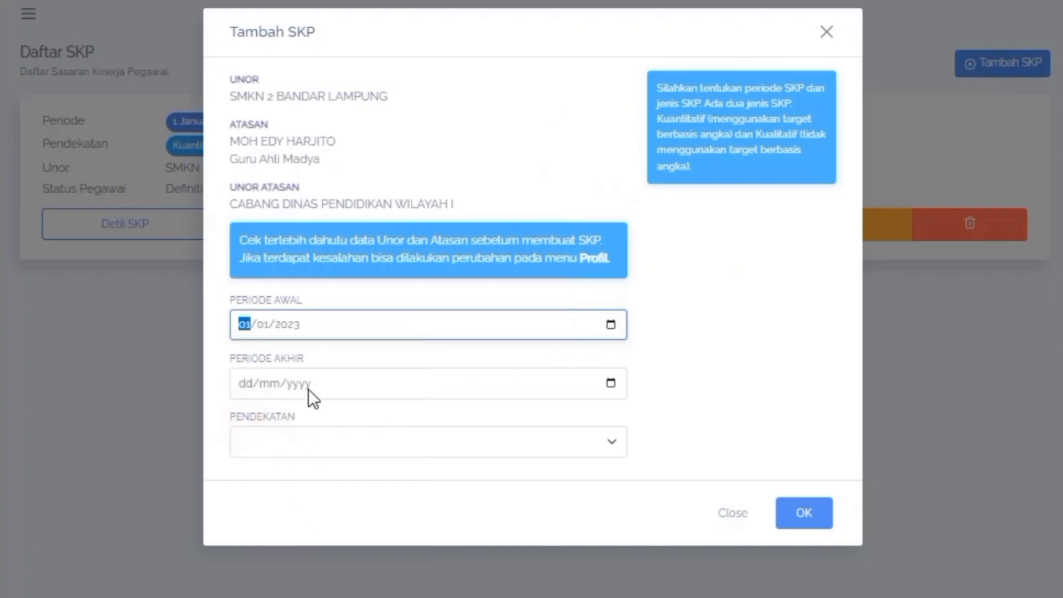
{"action": "left_click", "coordinate": [607, 382]}
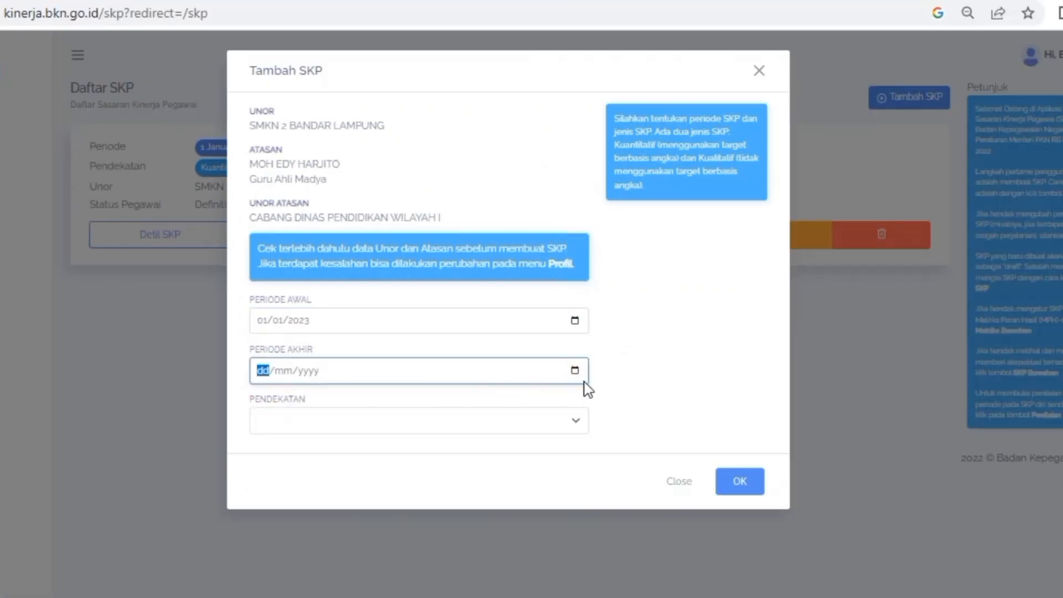
{"action": "left_click", "coordinate": [609, 381]}
{"action": "left_click", "coordinate": [574, 370]}
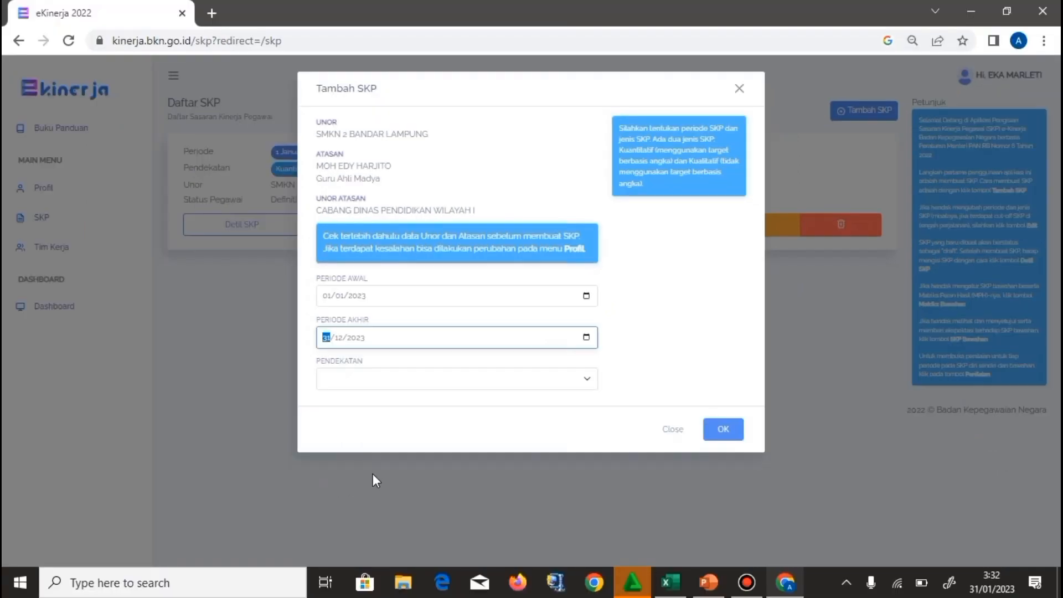
{"action": "left_click", "coordinate": [523, 385]}
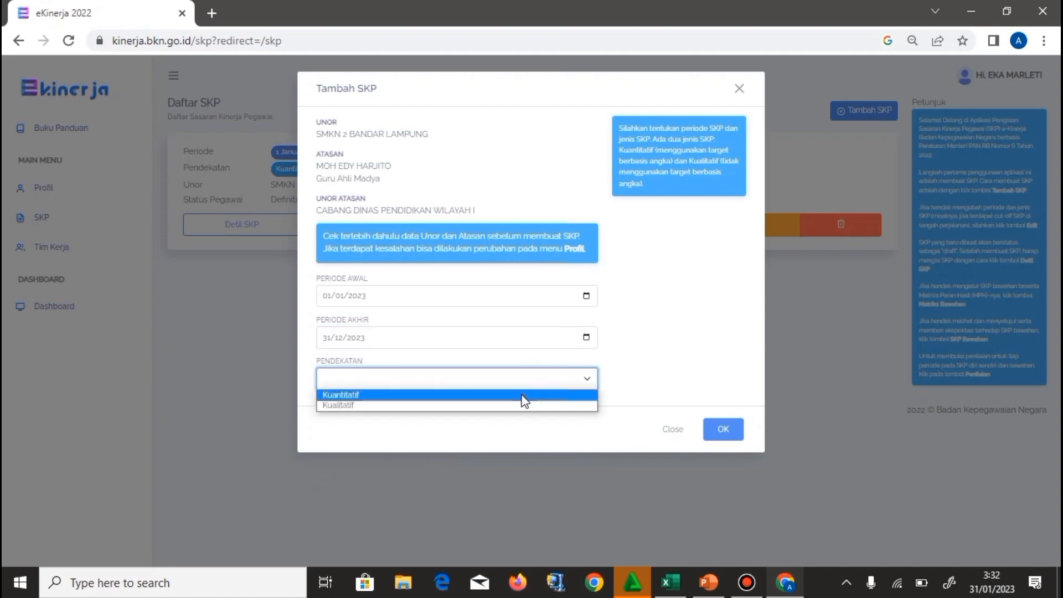
{"action": "left_click", "coordinate": [525, 399]}
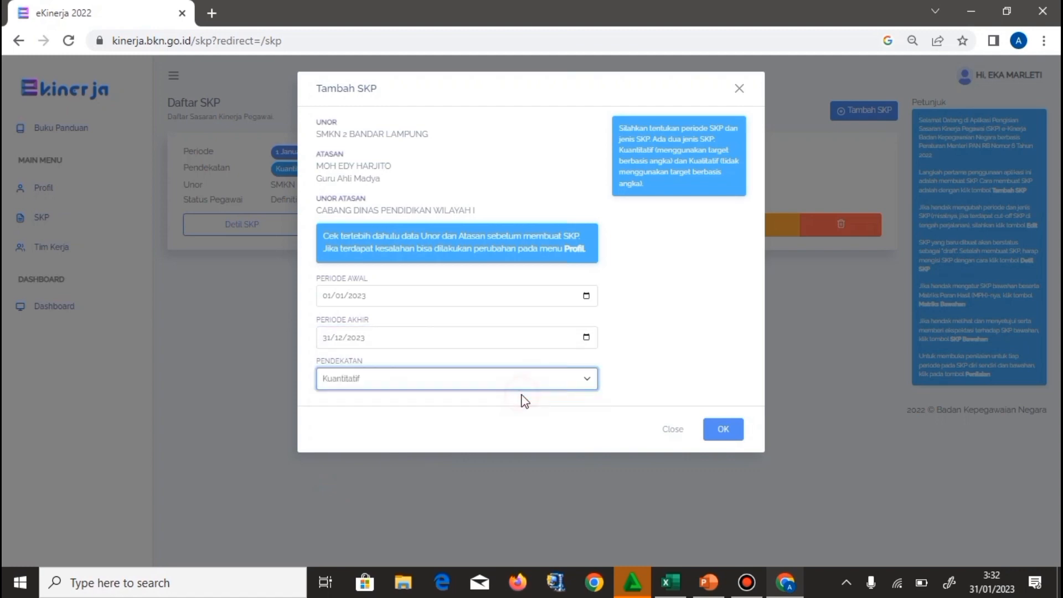
{"action": "left_click", "coordinate": [721, 436]}
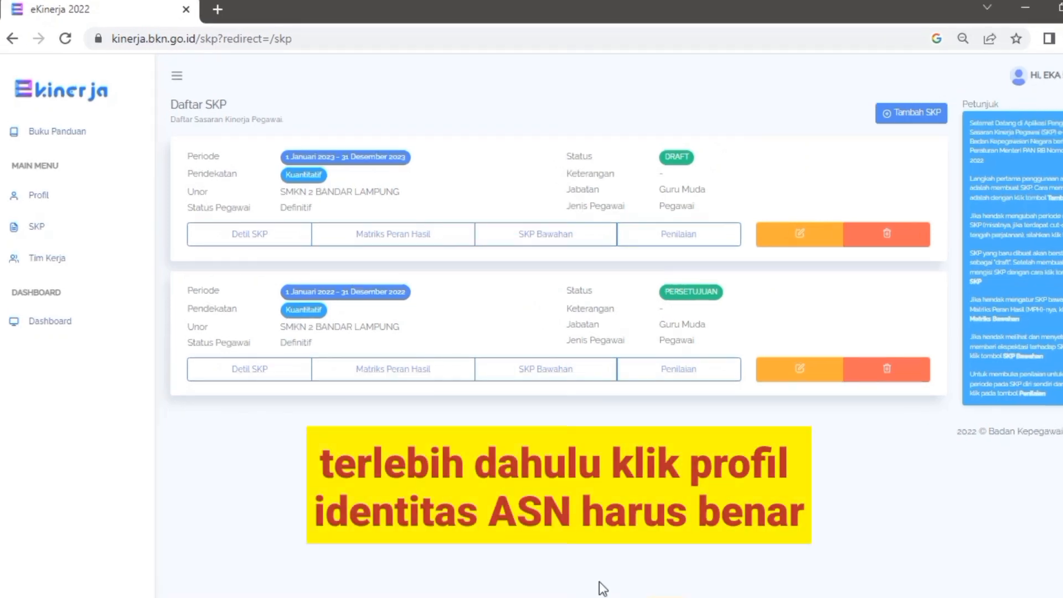
Open the details of the 2023 draft SKP and start a new RHK entry
{"action": "left_click", "coordinate": [276, 241]}
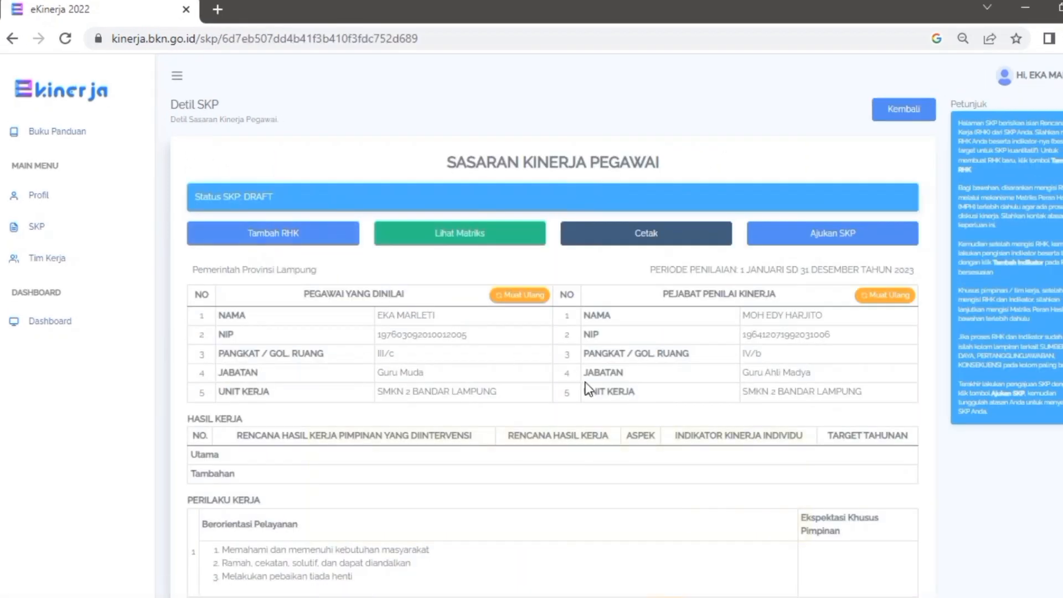
{"action": "scroll", "coordinate": [586, 386], "scroll_direction": "down", "scroll_amount": 3}
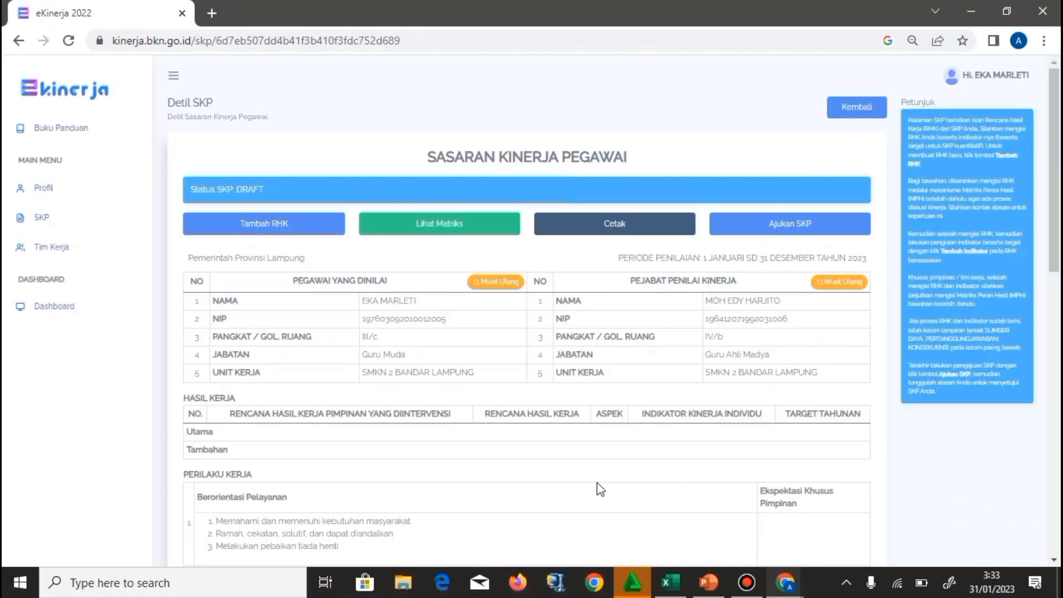
{"action": "left_click", "coordinate": [315, 235]}
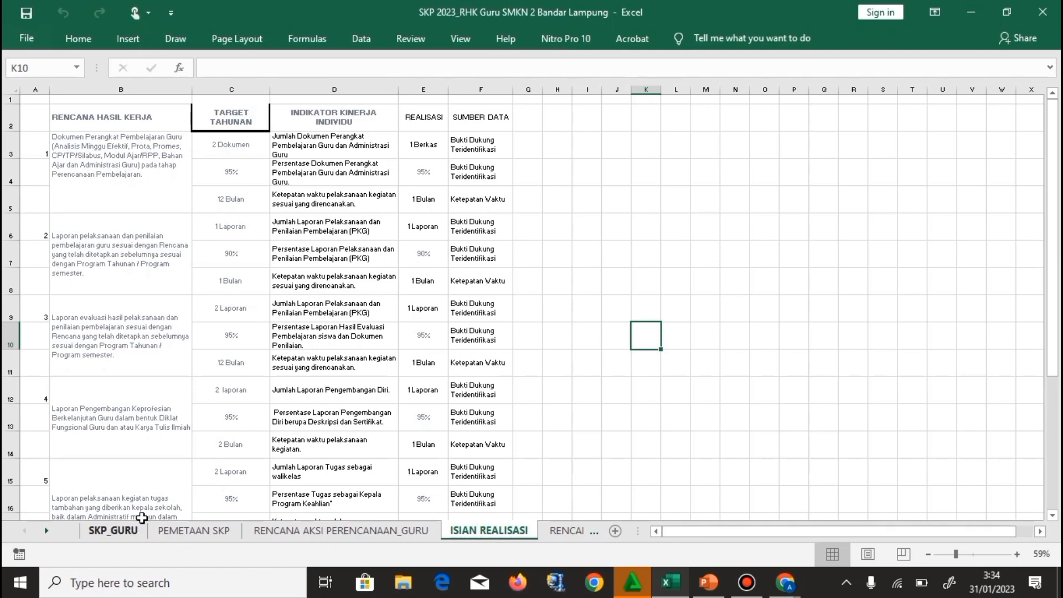
In Excel, copy the first Rencana Hasil Kerja on the SKP_GURU sheet and return to the RHK form in the browser
{"action": "left_click", "coordinate": [126, 534]}
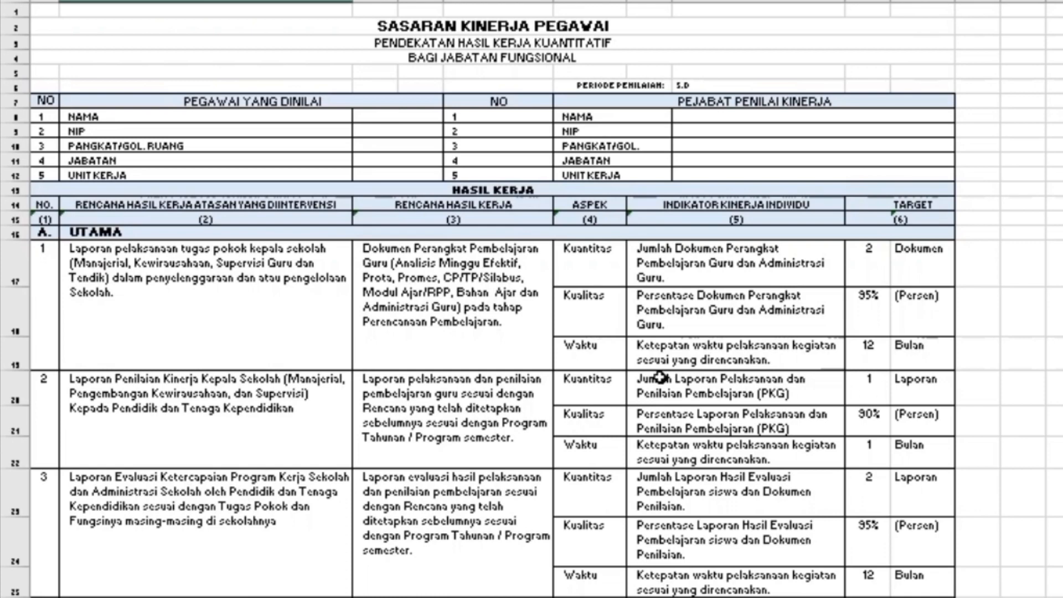
{"action": "right_click", "coordinate": [497, 317]}
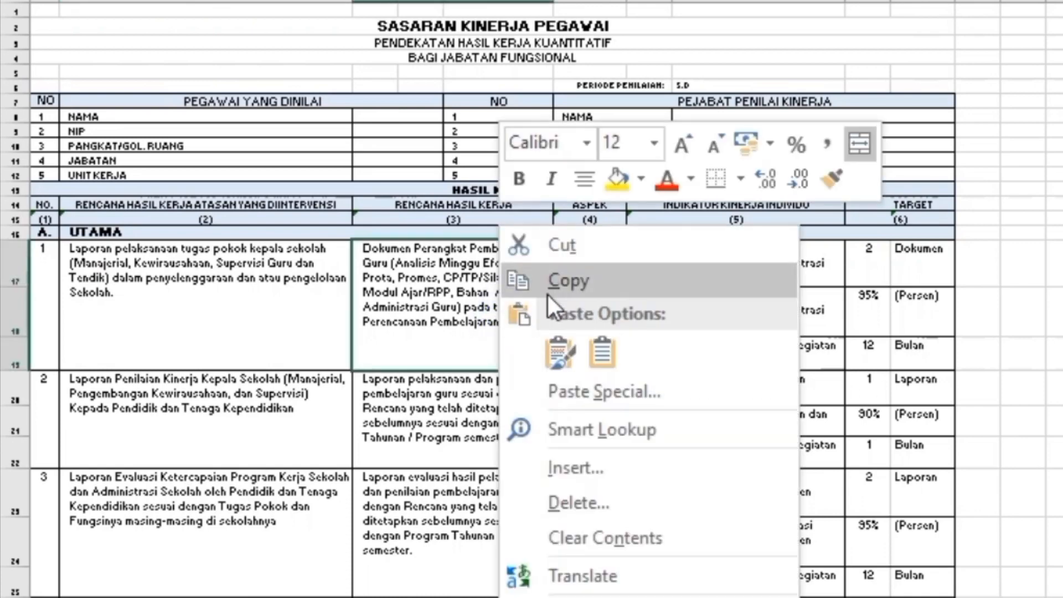
{"action": "left_click", "coordinate": [562, 280]}
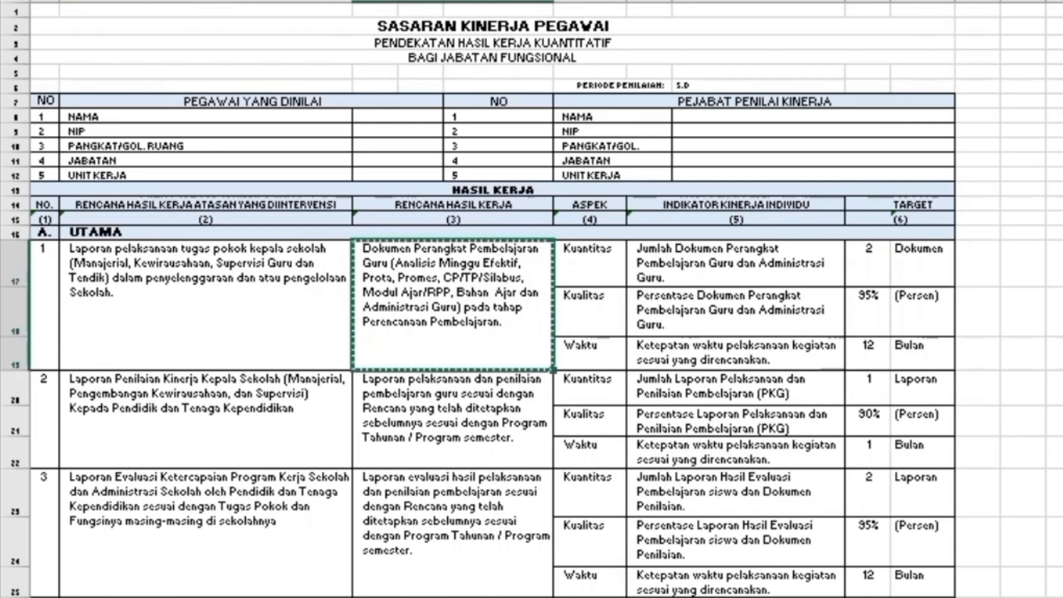
{"action": "left_click", "coordinate": [803, 596]}
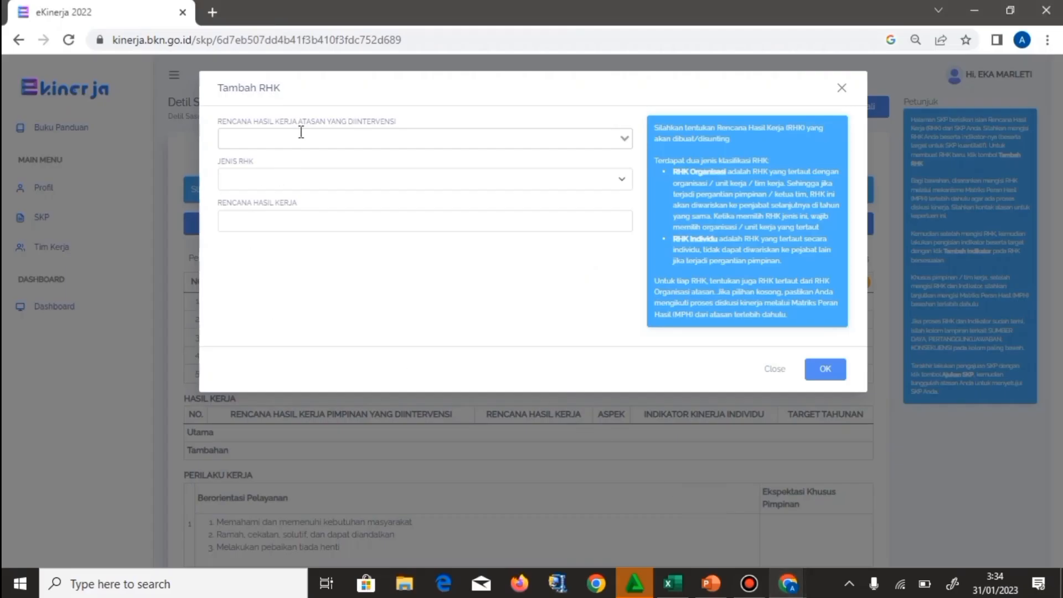
Save the RHK with the supervisor plan "Laporan pelaksanaan tugas pokok kepala sekolah", type Utama and the "Dokumen Perangkat Pembelajaran Guru" work plan
{"action": "left_click", "coordinate": [302, 137]}
{"action": "left_click", "coordinate": [310, 172]}
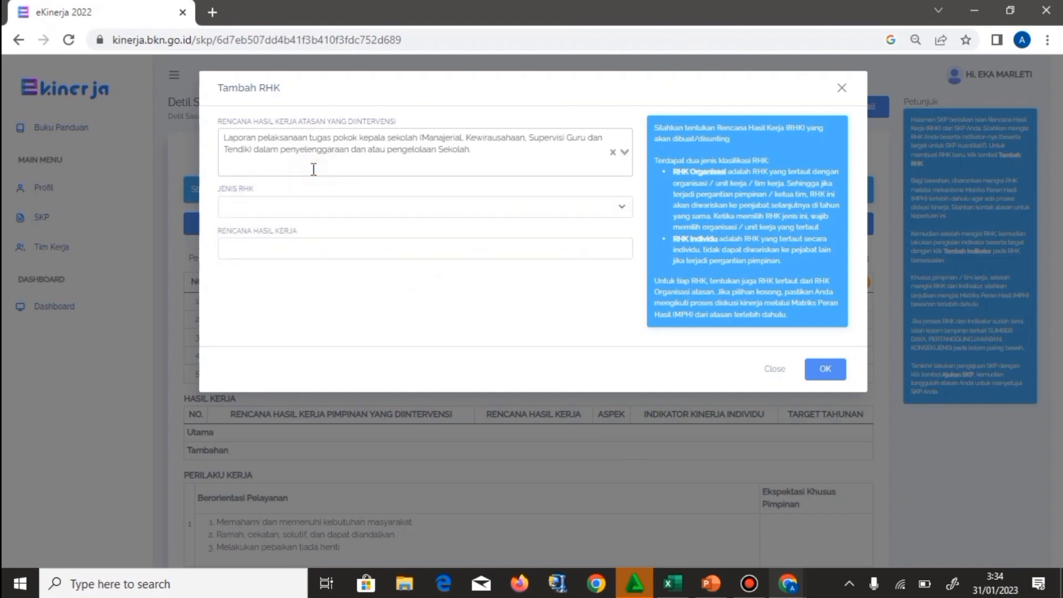
{"action": "left_click", "coordinate": [307, 208]}
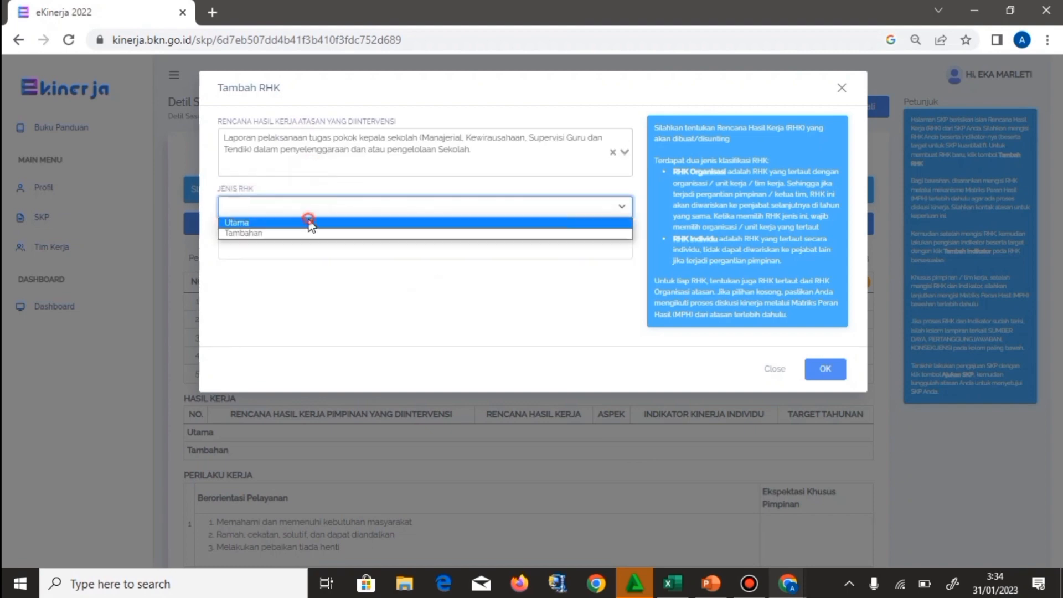
{"action": "left_click", "coordinate": [309, 217]}
{"action": "left_click", "coordinate": [305, 246]}
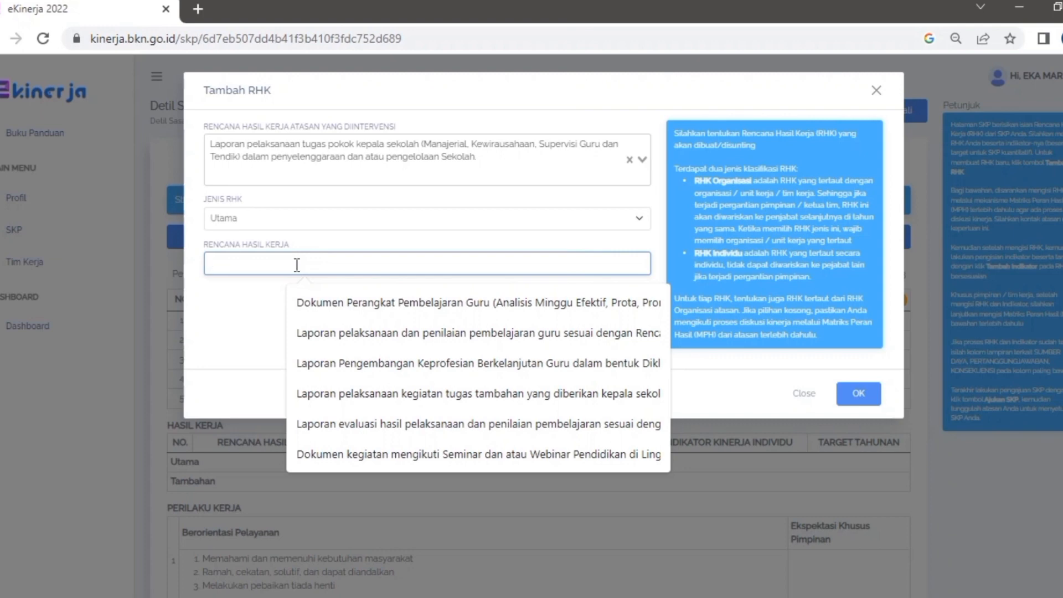
{"action": "left_click", "coordinate": [298, 303]}
{"action": "left_click", "coordinate": [858, 393]}
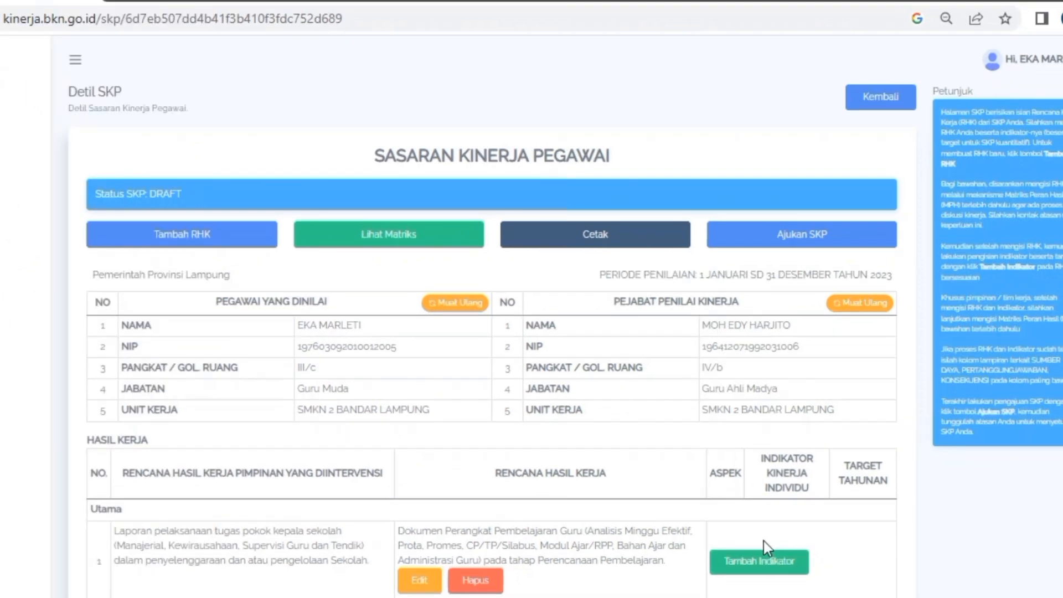
Start an indicator for the first RHK and copy its Kuantitas indicator text from the Excel SKP_GURU sheet
{"action": "left_click", "coordinate": [764, 570]}
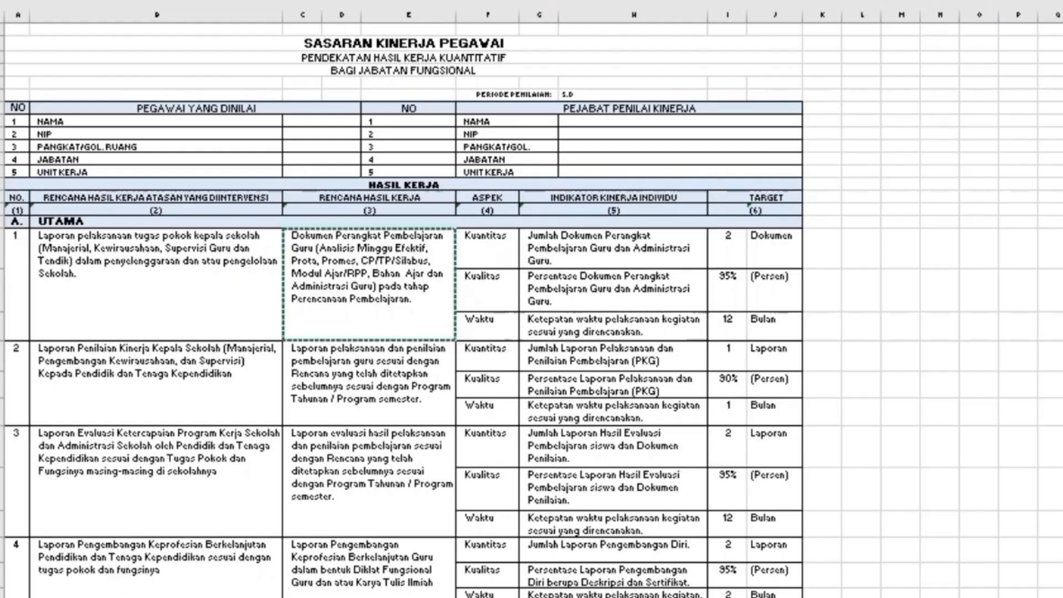
{"action": "left_click", "coordinate": [370, 266]}
{"action": "key", "text": "ctrl+c"}
{"action": "left_click", "coordinate": [578, 260]}
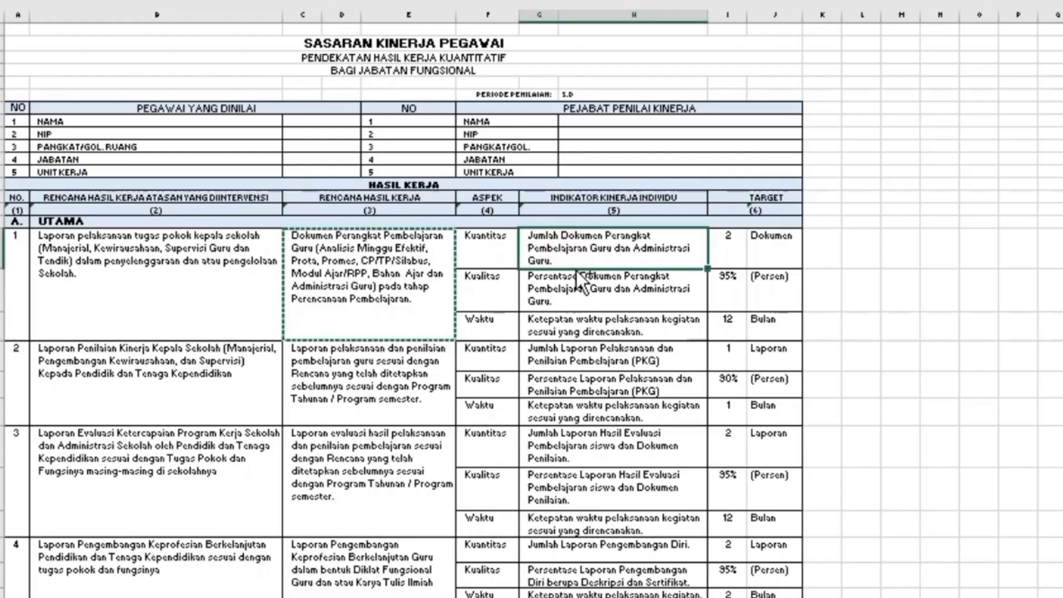
{"action": "key", "text": "ctrl+c"}
In the browser, save the indicator with aspect Kuantitas, the copied "Jumlah Dokumen Perangkat Pembelajaran Guru dan Administrasi Guru" text and target "2 Dokumen"
{"action": "left_click", "coordinate": [435, 140]}
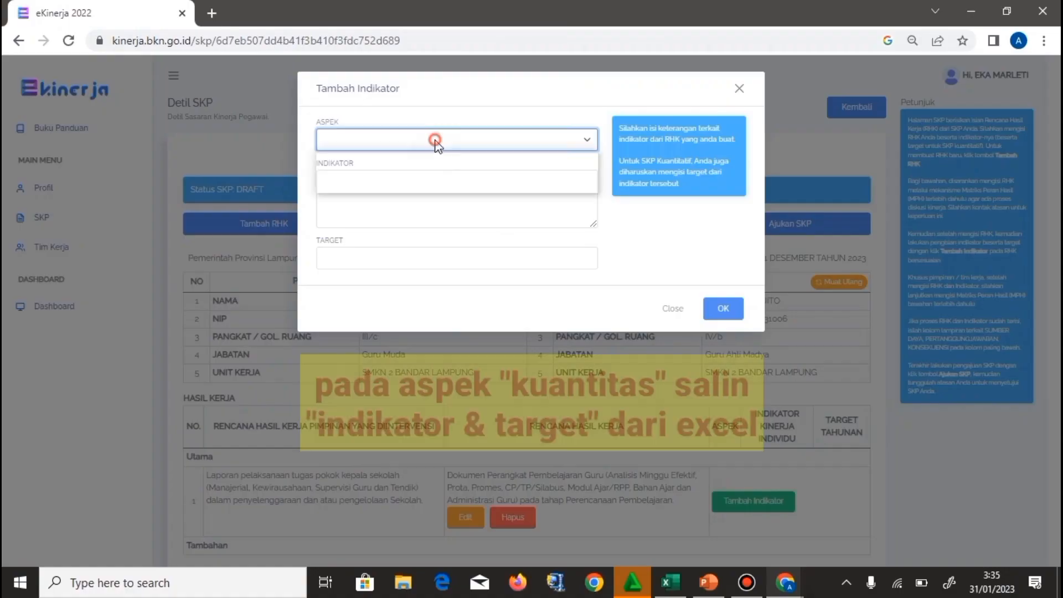
{"action": "left_click", "coordinate": [435, 157]}
{"action": "left_click", "coordinate": [439, 186]}
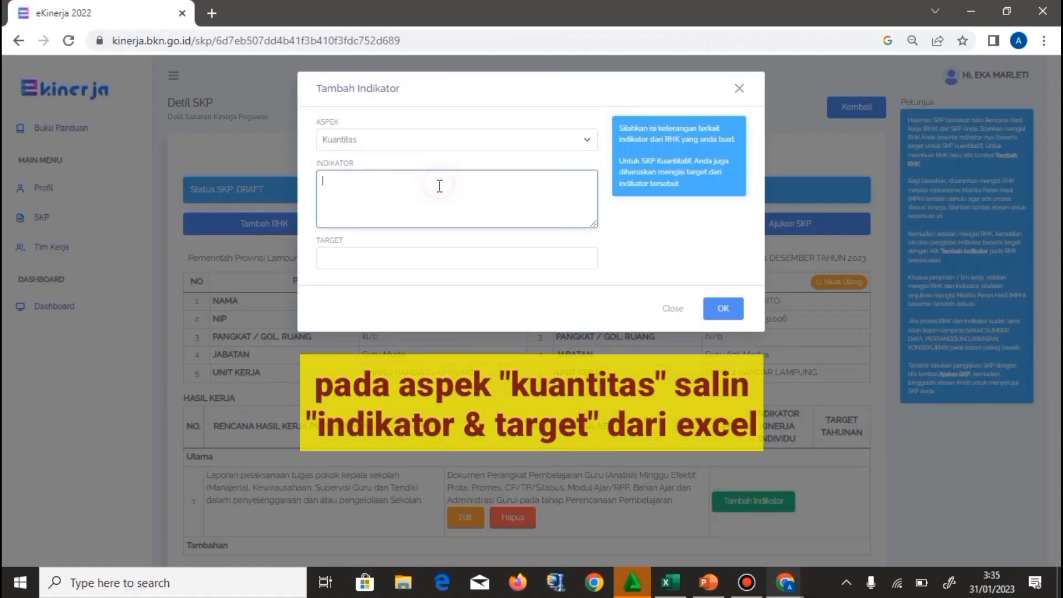
{"action": "key", "text": "ctrl+v"}
{"action": "left_click", "coordinate": [464, 259]}
{"action": "type", "text": "2"}
{"action": "left_click", "coordinate": [437, 349]}
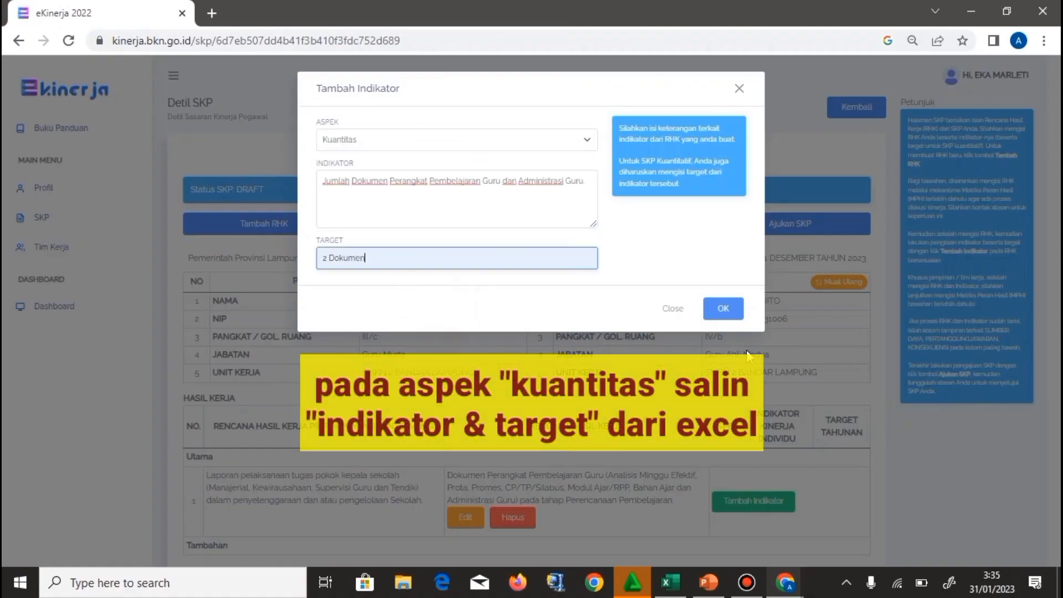
{"action": "left_click", "coordinate": [723, 308]}
Start another indicator for the first RHK and set its aspect to Kualitas
{"action": "scroll", "coordinate": [725, 354], "scroll_direction": "down", "scroll_amount": 3}
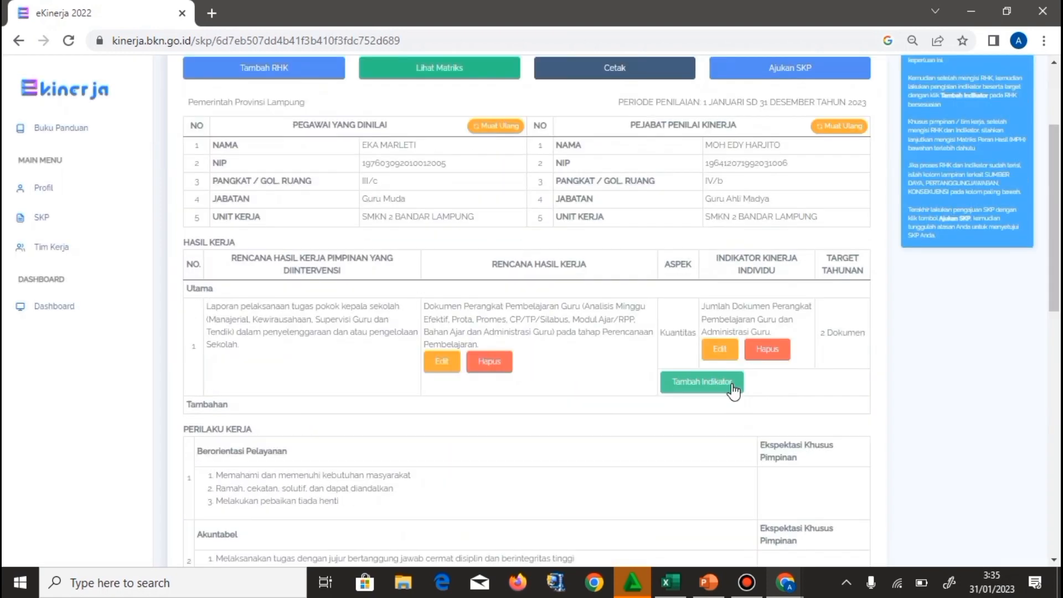
{"action": "left_click", "coordinate": [732, 383]}
{"action": "left_click", "coordinate": [439, 140]}
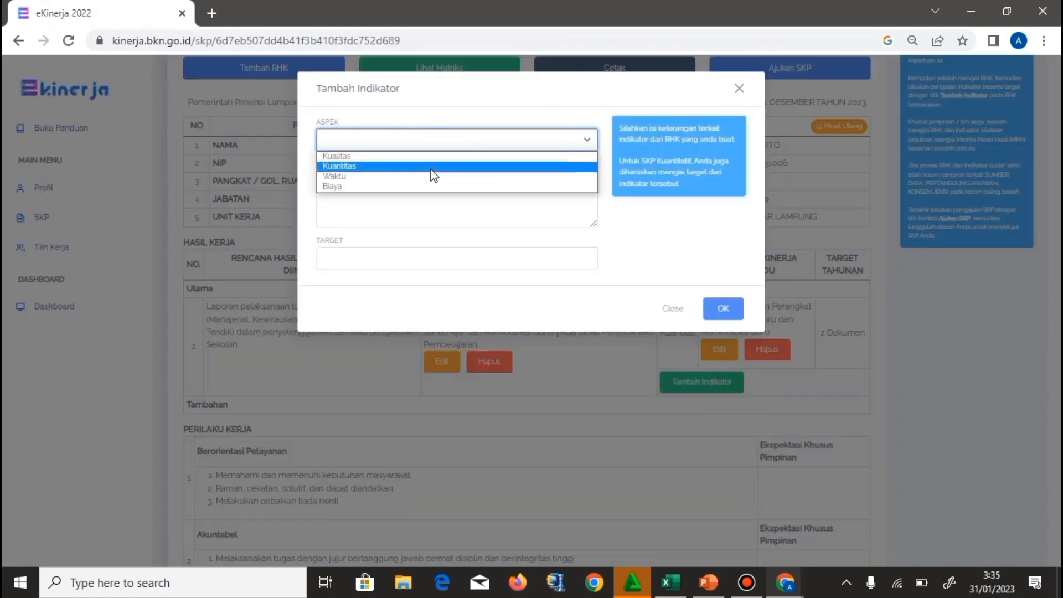
{"action": "left_click", "coordinate": [434, 156]}
Switch to Excel, copy the first RHK's Kualitas indicator text, and return to the indicator form in the browser
{"action": "left_click", "coordinate": [668, 581]}
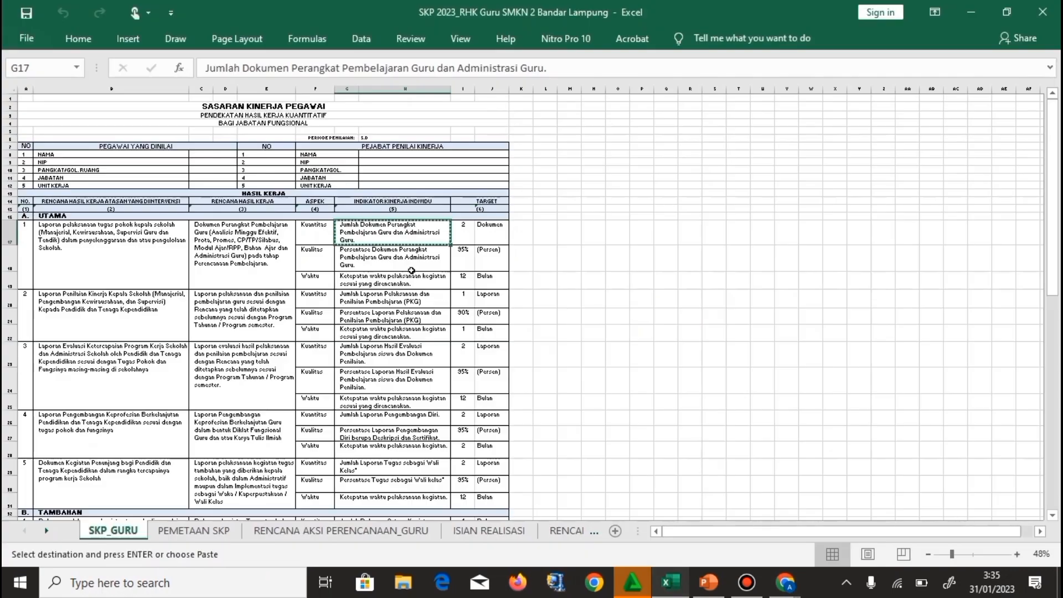
{"action": "left_click", "coordinate": [411, 260]}
{"action": "key", "text": "ctrl+c"}
{"action": "mouse_move", "coordinate": [784, 582]}
{"action": "left_click", "coordinate": [808, 515]}
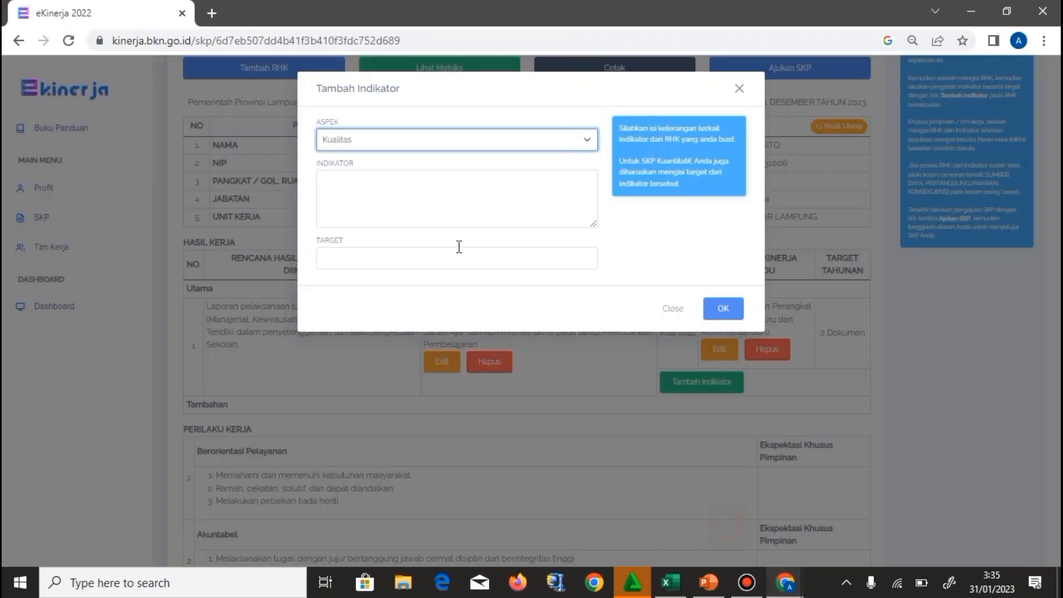
Paste "Persentase Dokumen Perangkat Pembelajaran Guru dan Administrasi Guru" as the indicator, set the target to 90 %, and save it
{"action": "left_click", "coordinate": [394, 194]}
{"action": "key", "text": "ctrl+v"}
{"action": "left_click", "coordinate": [394, 261]}
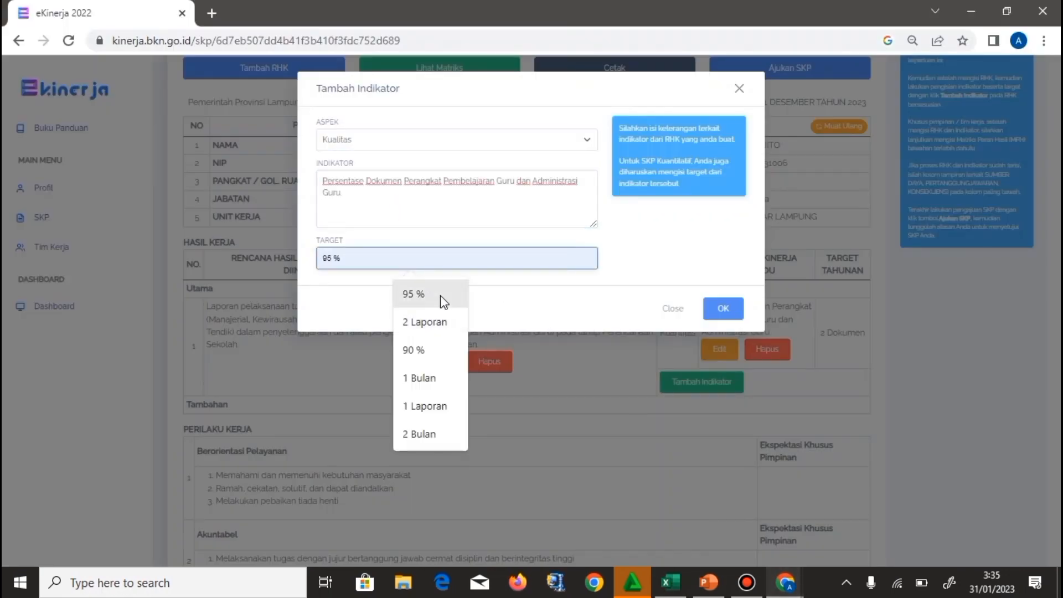
{"action": "left_click", "coordinate": [426, 350]}
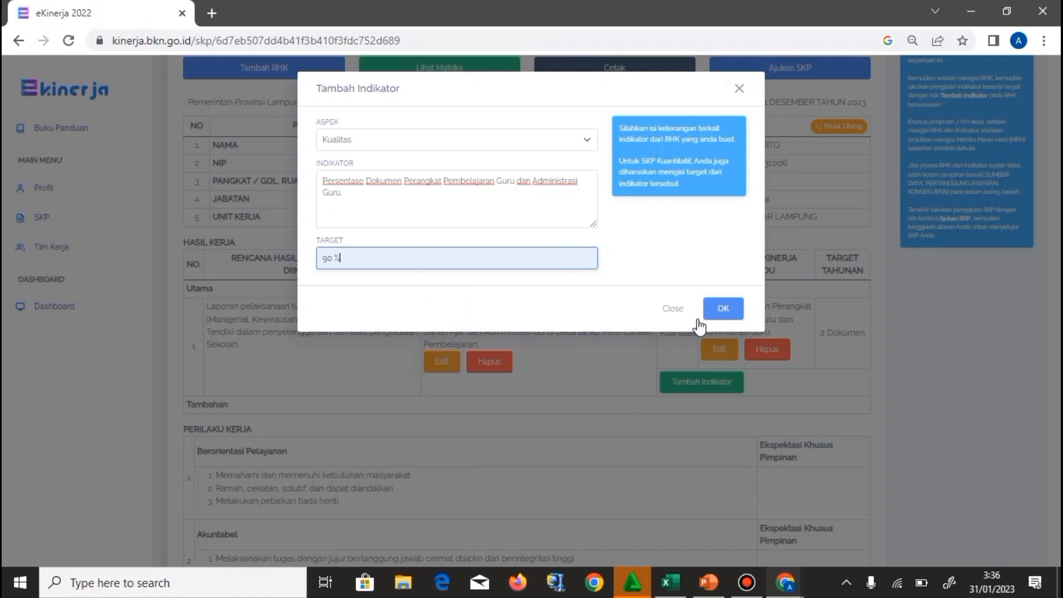
{"action": "left_click", "coordinate": [723, 313]}
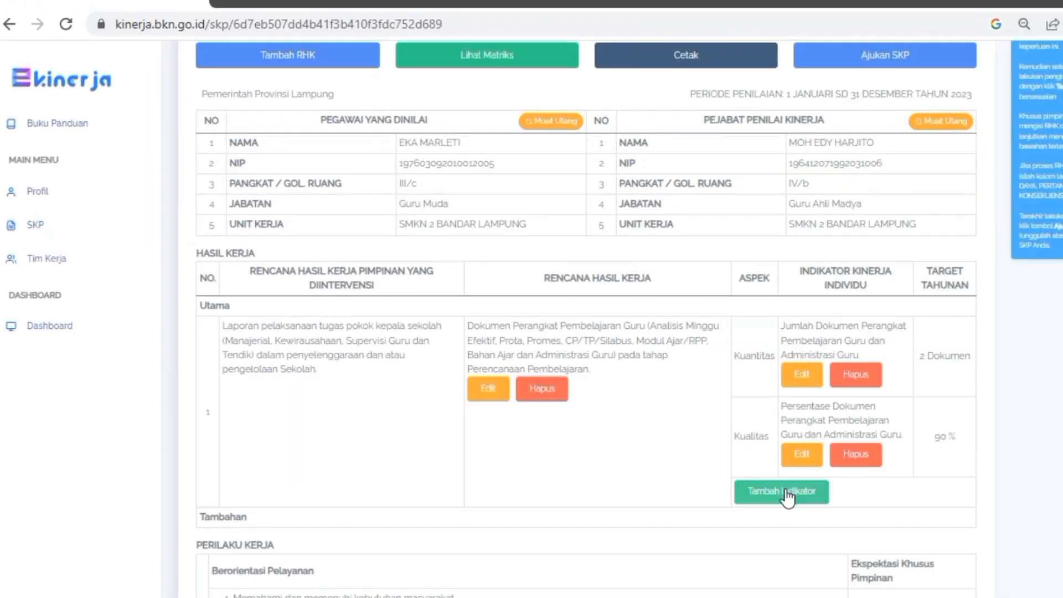
Start another indicator for the first RHK, then switch to Excel and copy that RHK's Waktu indicator text
{"action": "left_click", "coordinate": [785, 491]}
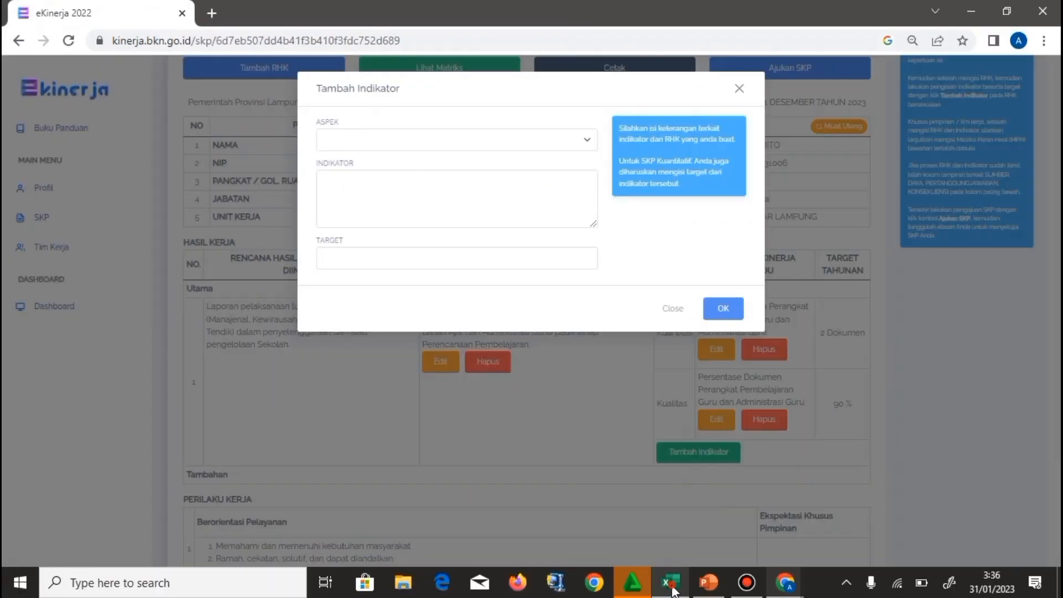
{"action": "left_click", "coordinate": [671, 585]}
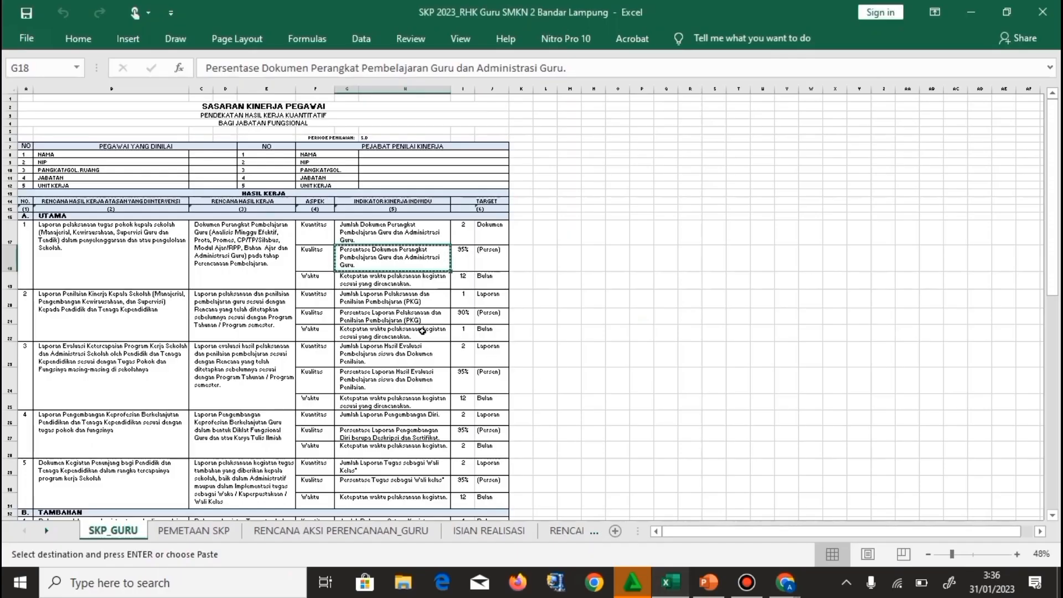
{"action": "left_click", "coordinate": [399, 283]}
{"action": "key", "text": "ctrl+c"}
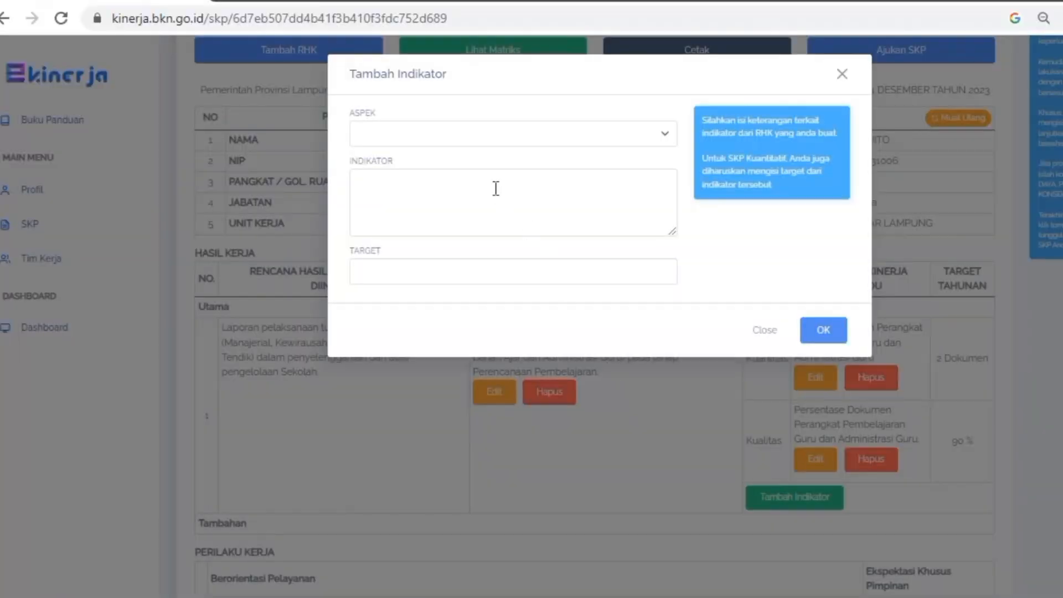
In the browser, save the indicator with aspect Waktu, the copied "Ketepatan waktu pelaksanaan kegiatan sesuai yang direncanakan." text and target "12 Bulan"
{"action": "left_click", "coordinate": [455, 136]}
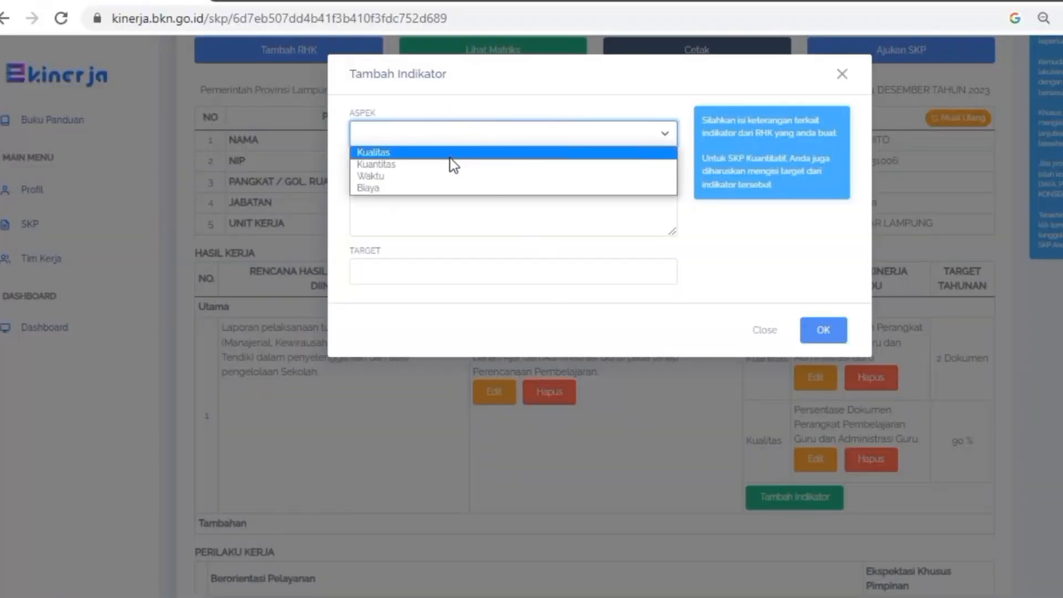
{"action": "left_click", "coordinate": [443, 177]}
{"action": "left_click", "coordinate": [445, 180]}
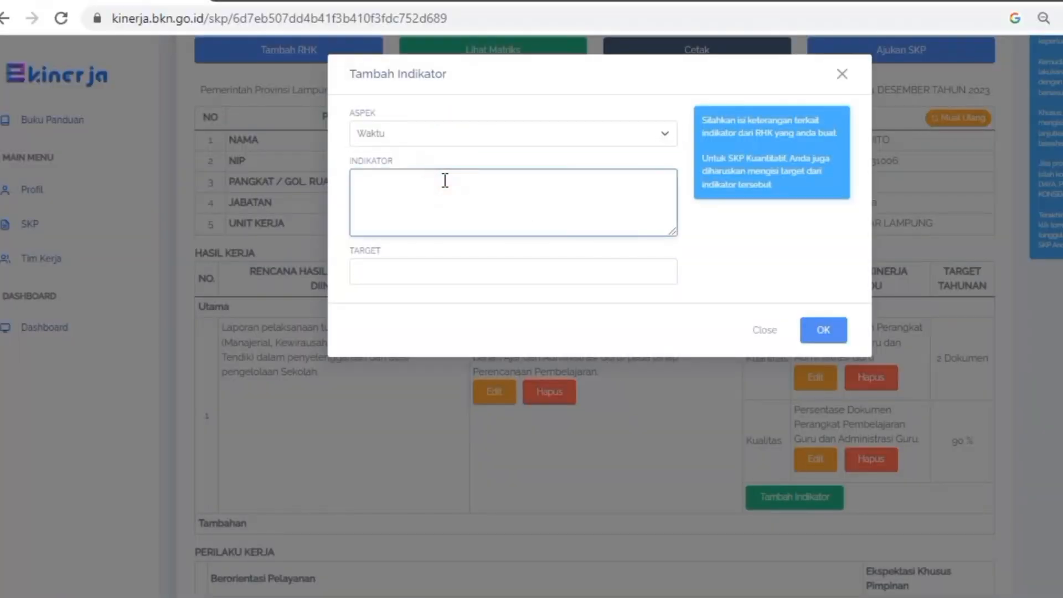
{"action": "key", "text": "ctrl+v"}
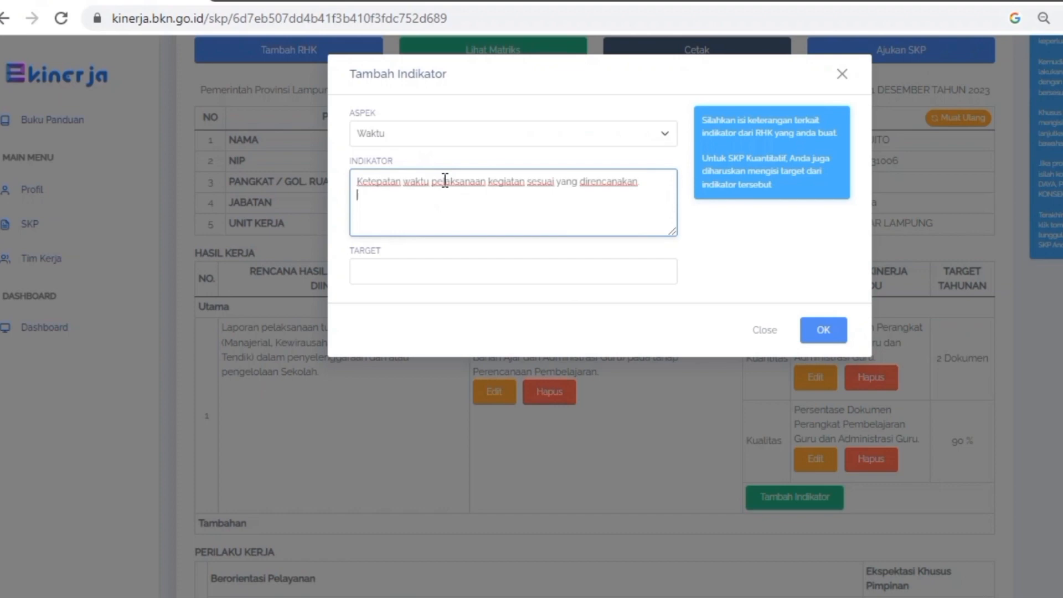
{"action": "left_click", "coordinate": [427, 272]}
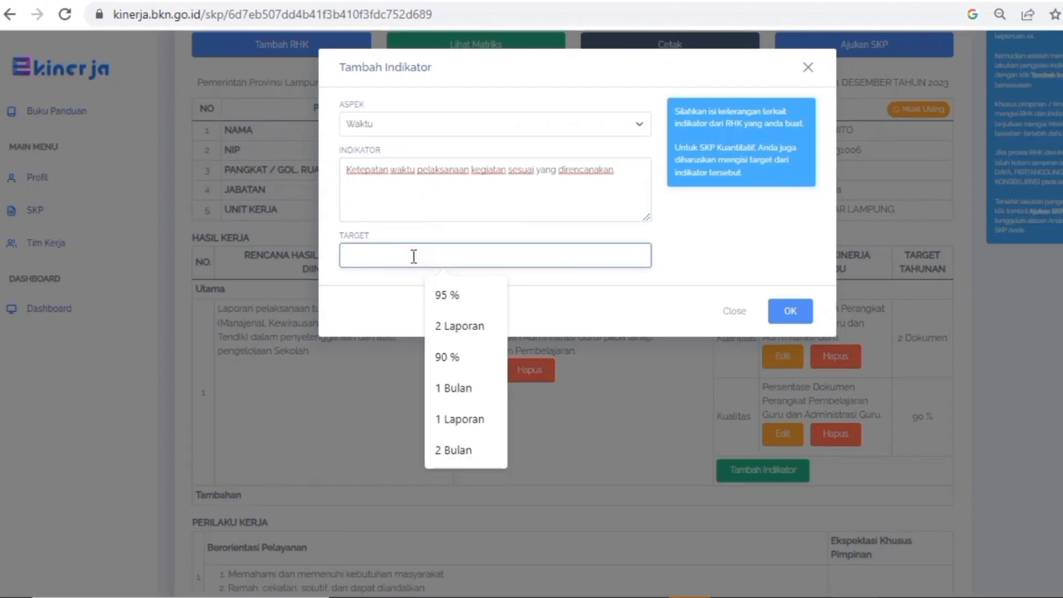
{"action": "type", "text": "12 Bulan"}
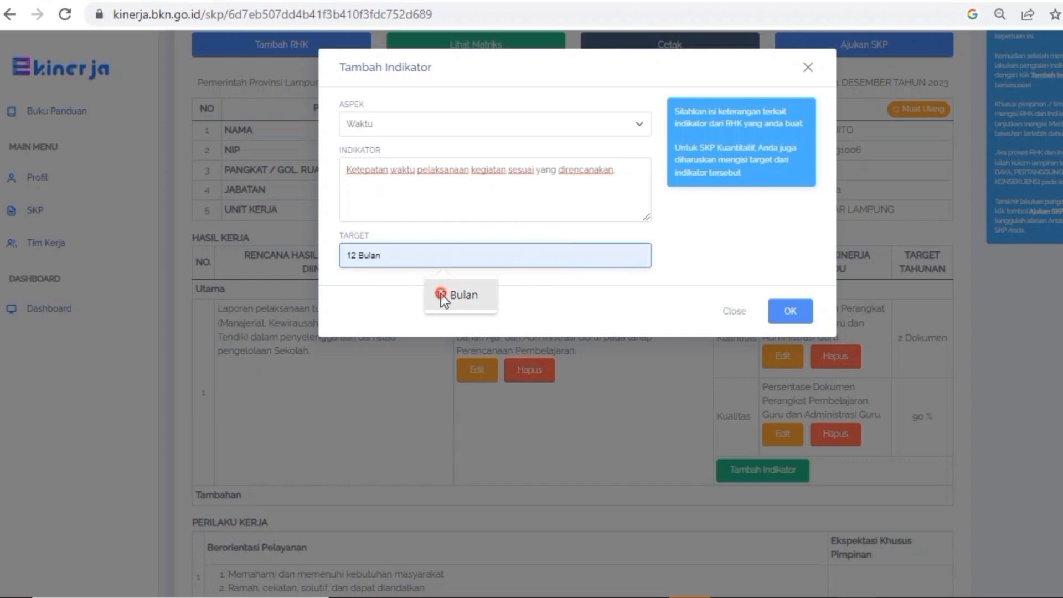
{"action": "left_click", "coordinate": [441, 293]}
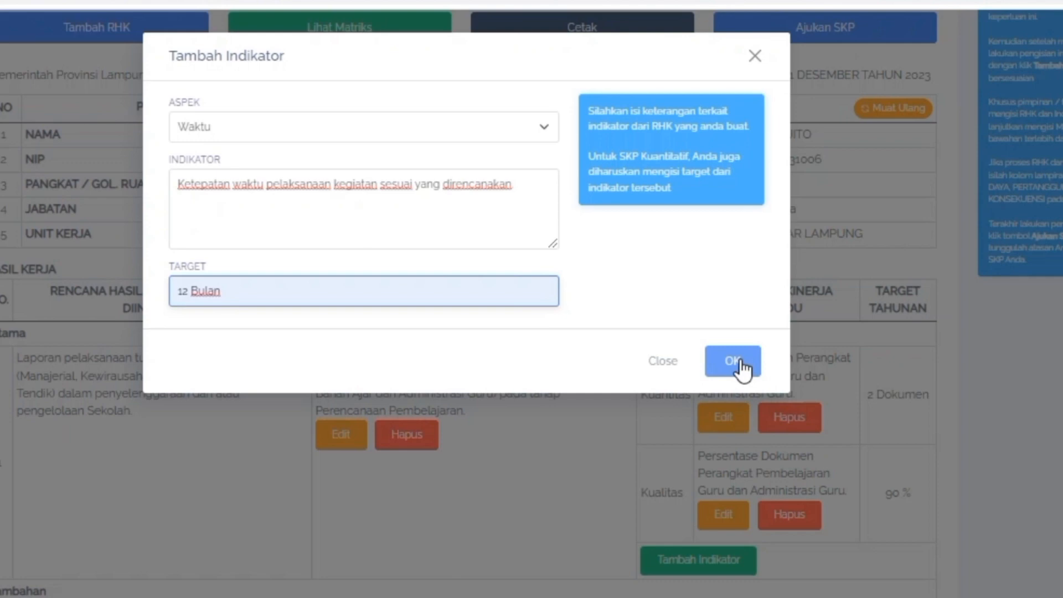
{"action": "left_click", "coordinate": [741, 365]}
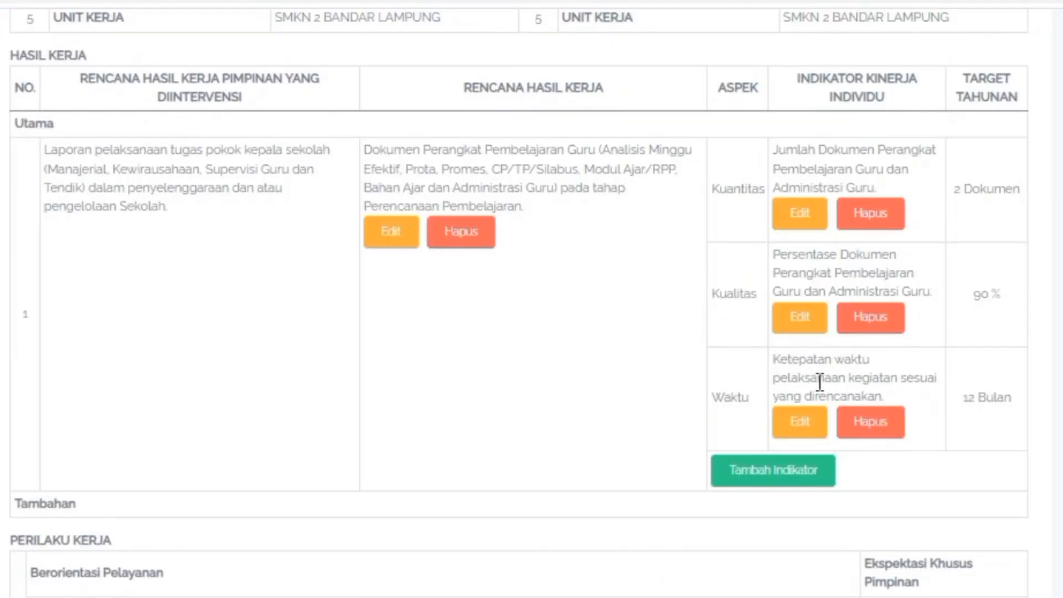
Start adding another RHK, then switch to Excel and copy the Rencana Hasil Kerja text of row 2
{"action": "scroll", "coordinate": [606, 382], "scroll_direction": "up", "scroll_amount": 8}
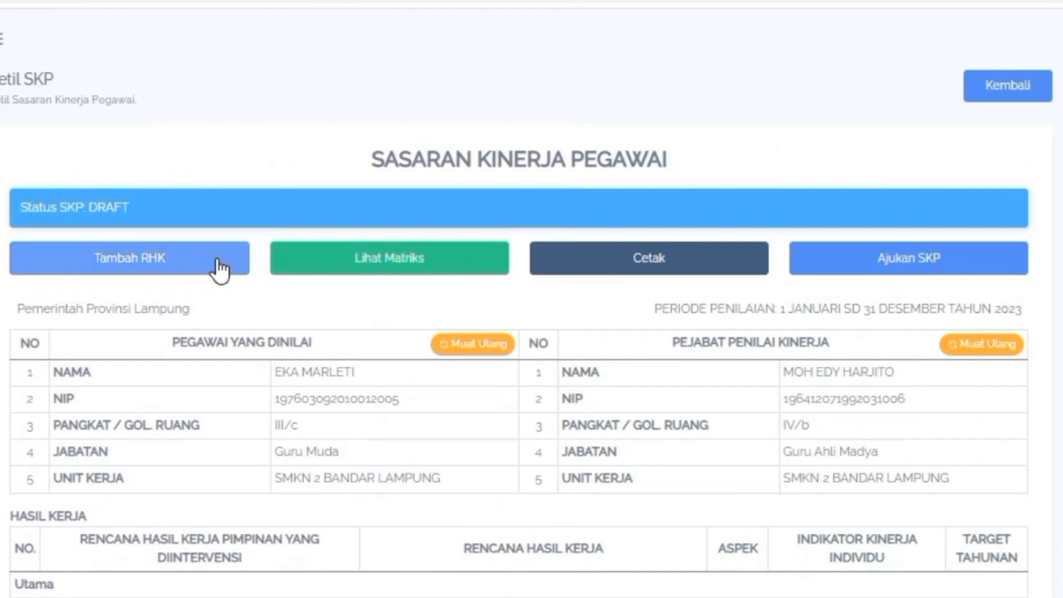
{"action": "left_click", "coordinate": [219, 268]}
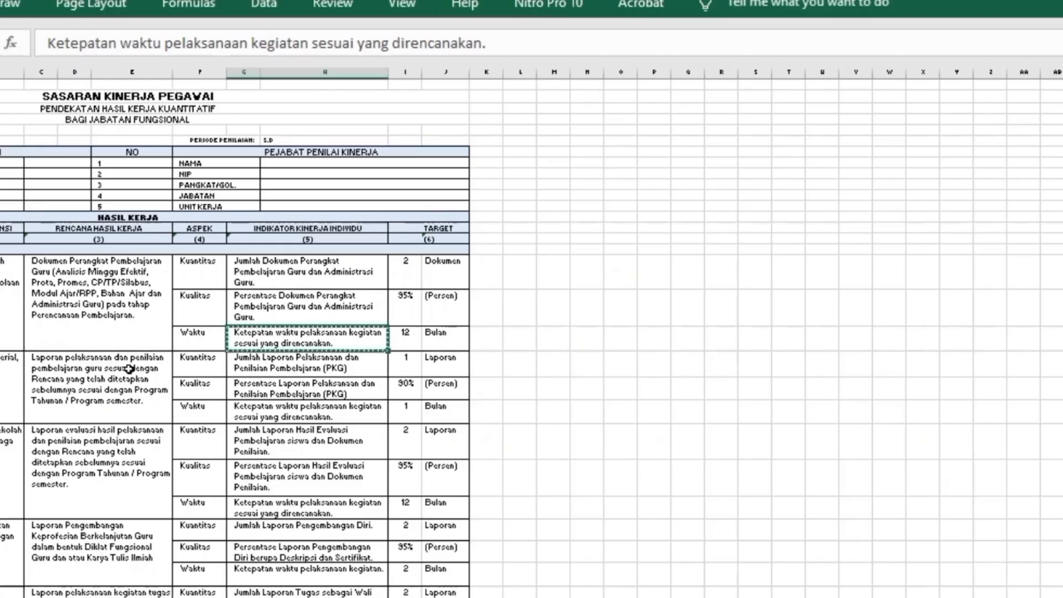
{"action": "left_click", "coordinate": [124, 378]}
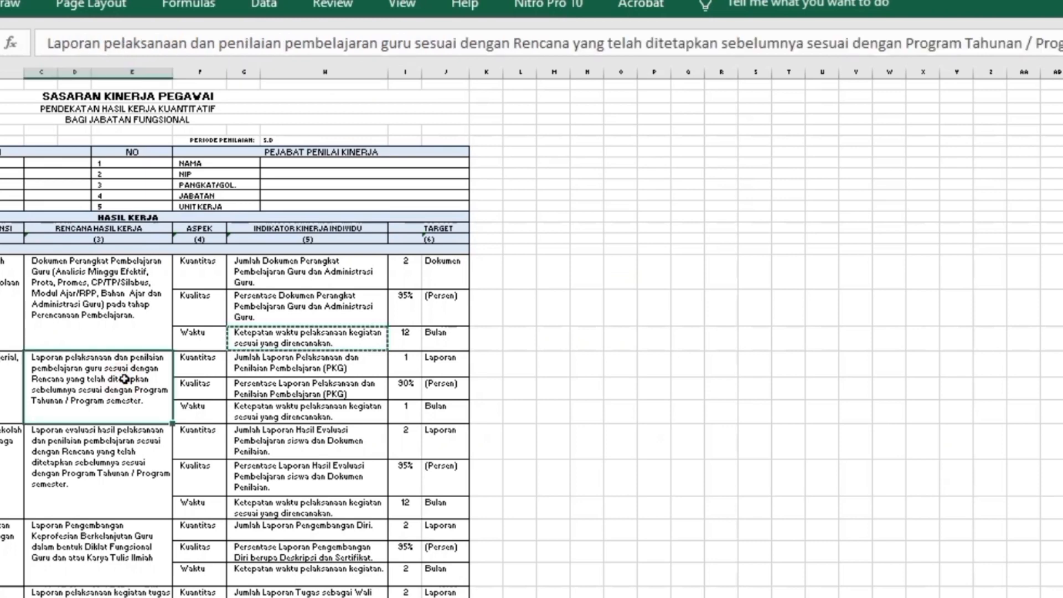
{"action": "key", "text": "ctrl+c"}
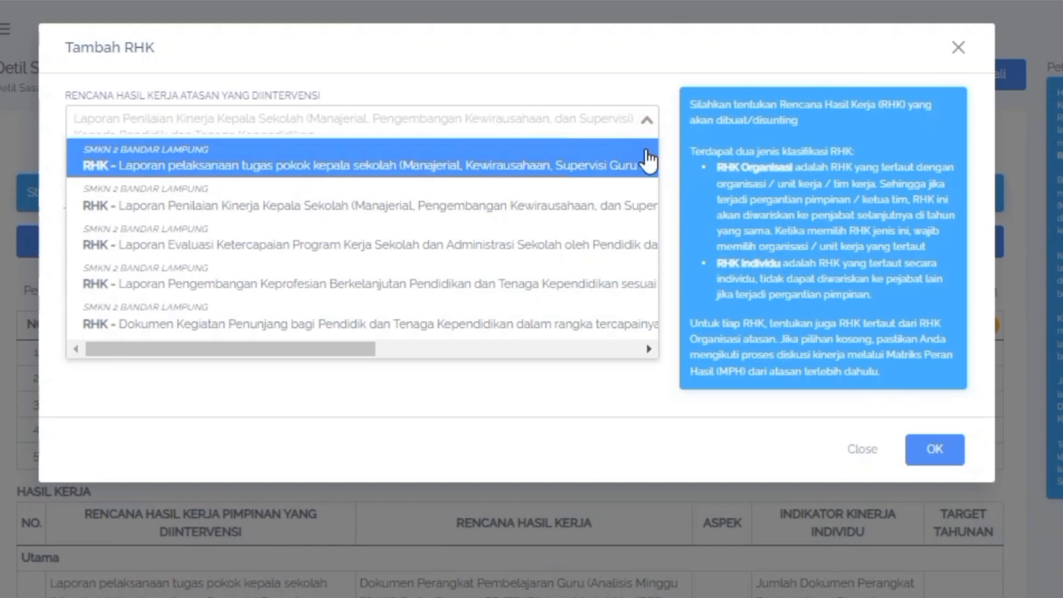
In the browser, save the RHK as Utama under "Laporan Penilaian Kinerja Kepala Sekolah", with the copied "Laporan pelaksanaan dan penilaian pembelajaran guru" text
{"action": "left_click", "coordinate": [609, 197]}
{"action": "left_click", "coordinate": [610, 206]}
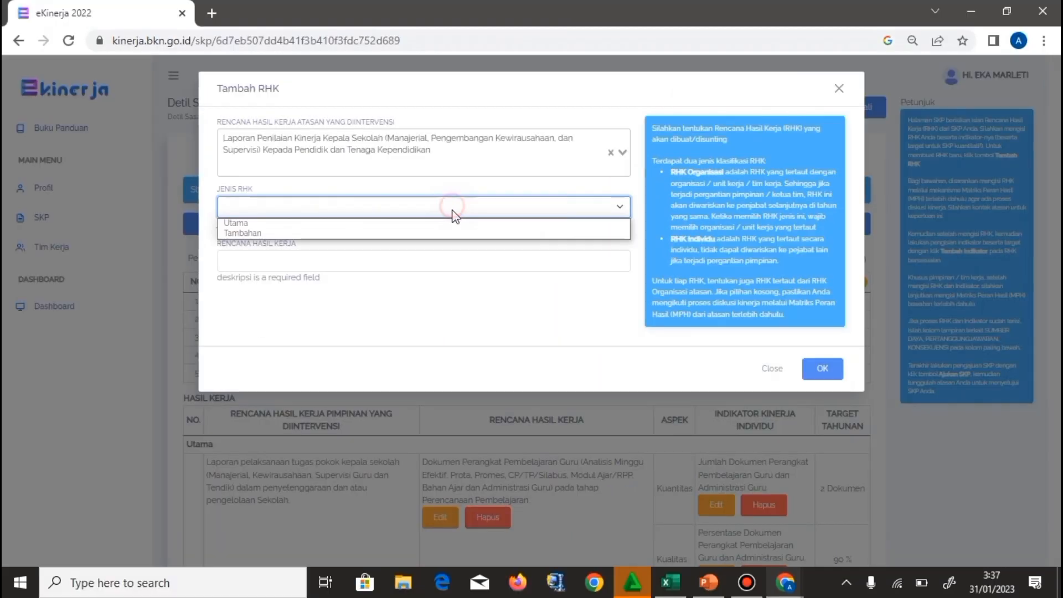
{"action": "left_click", "coordinate": [450, 226]}
{"action": "left_click", "coordinate": [443, 246]}
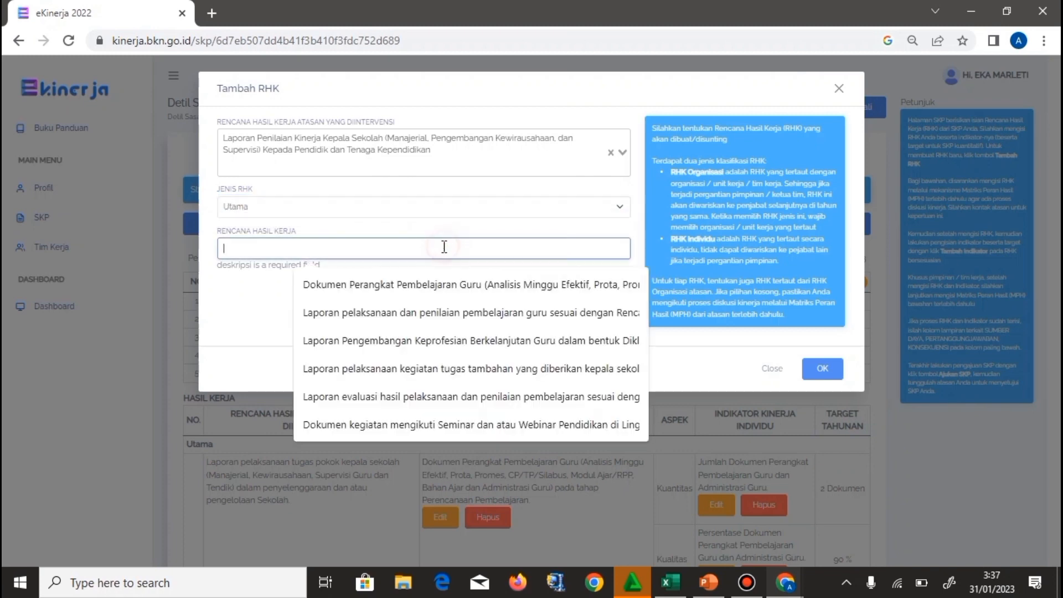
{"action": "key", "text": "ctrl+v"}
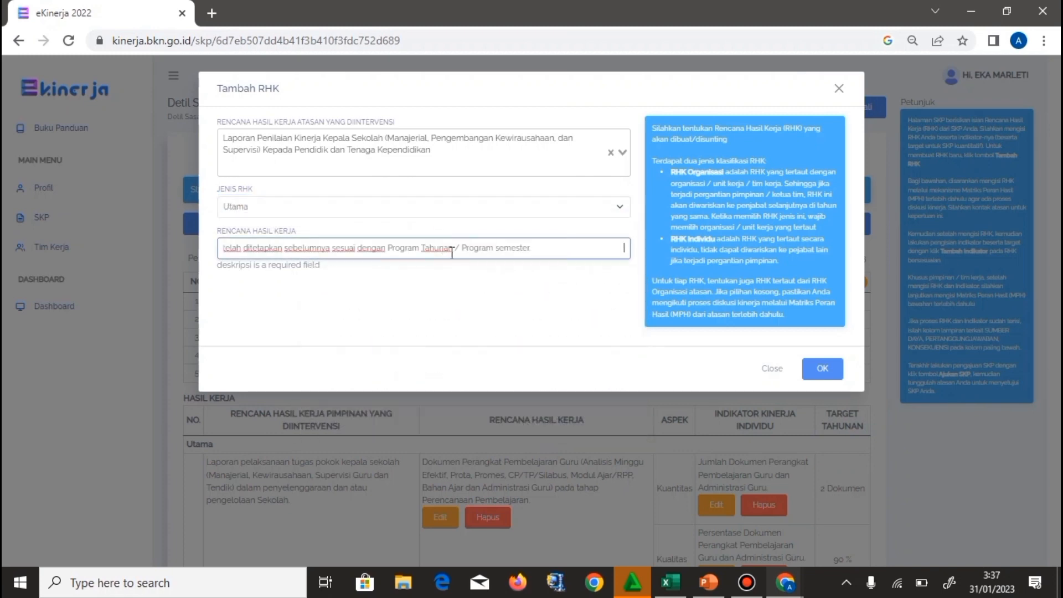
{"action": "left_click", "coordinate": [834, 374]}
Start an indicator for the second RHK and set its aspect to Kuantitas
{"action": "scroll", "coordinate": [837, 378], "scroll_direction": "down", "scroll_amount": 5}
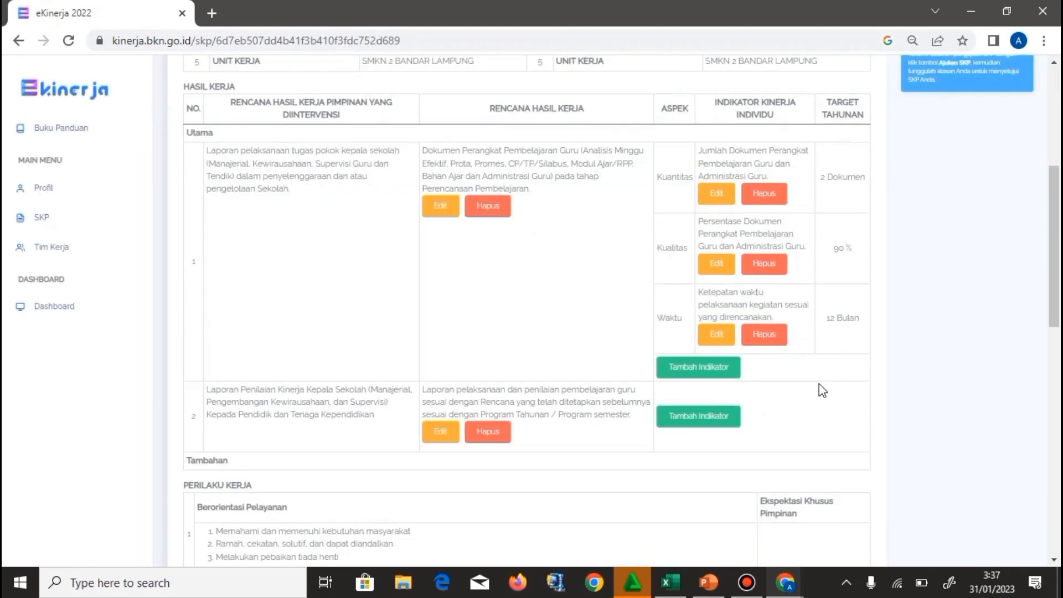
{"action": "left_click", "coordinate": [728, 417]}
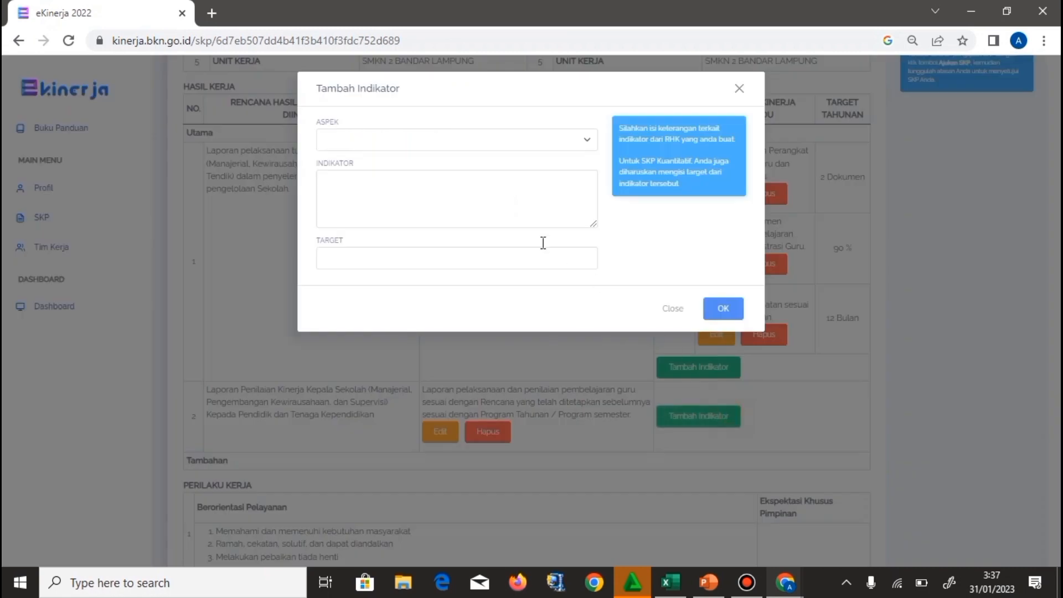
{"action": "left_click", "coordinate": [473, 147]}
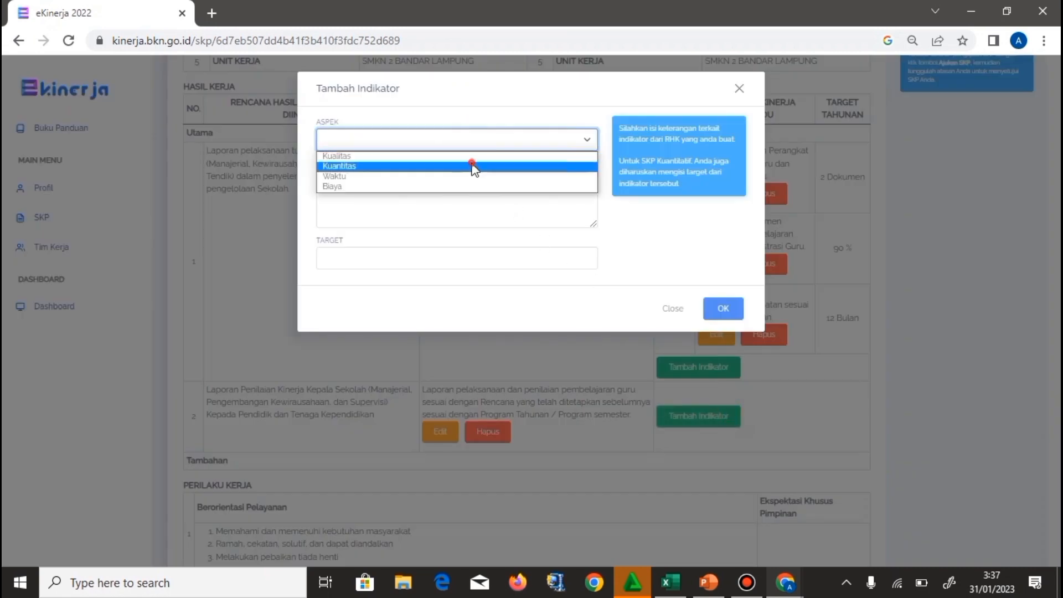
{"action": "left_click", "coordinate": [473, 166]}
Switch to Excel, copy the second RHK's Kuantitas indicator text, and return to the indicator form in the browser
{"action": "left_click", "coordinate": [669, 582]}
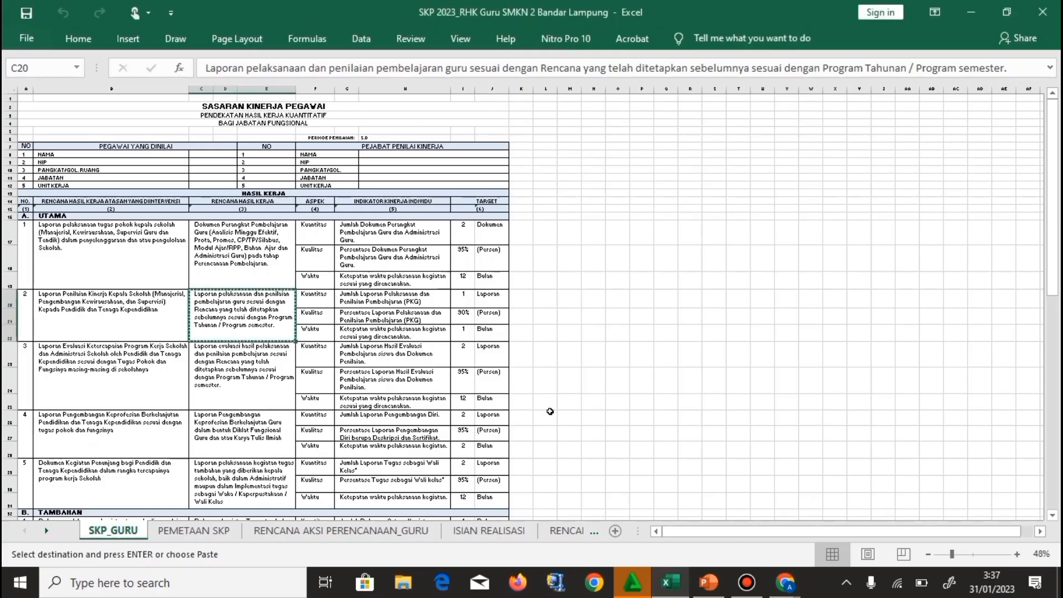
{"action": "left_click", "coordinate": [397, 300]}
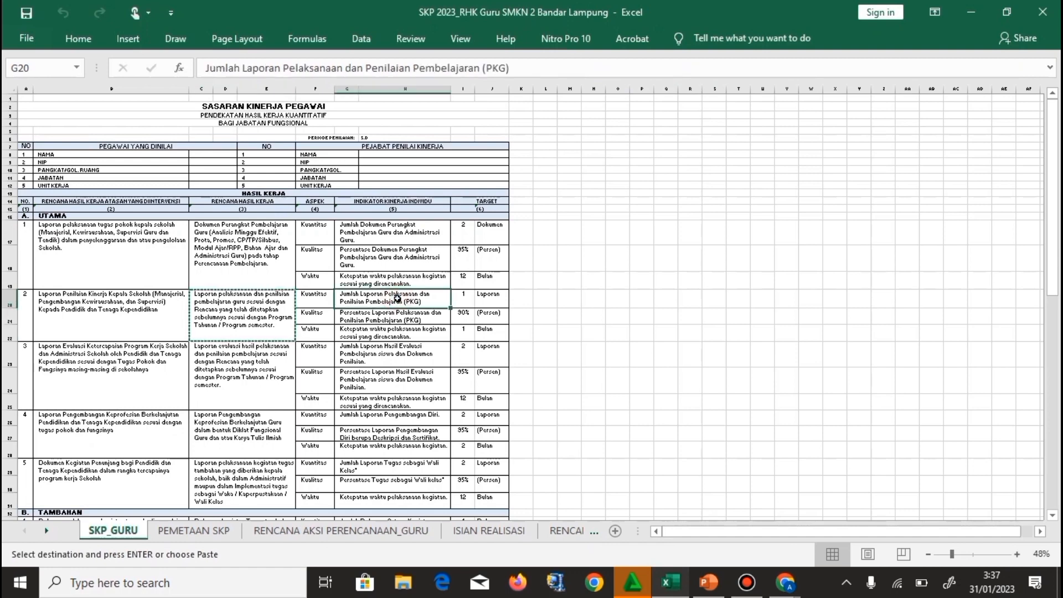
{"action": "key", "text": "ctrl+c"}
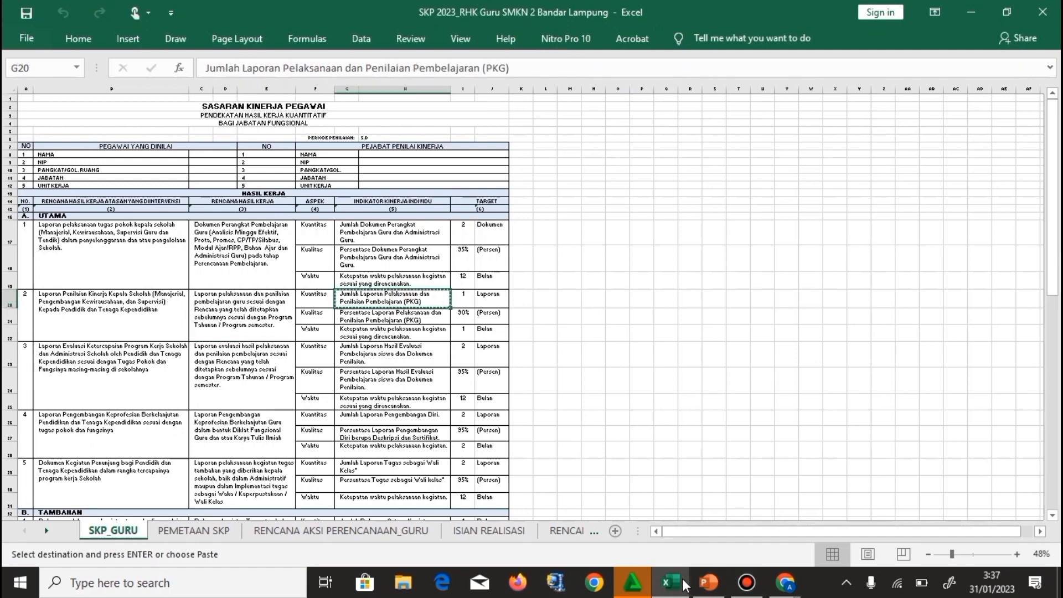
{"action": "left_click", "coordinate": [785, 582]}
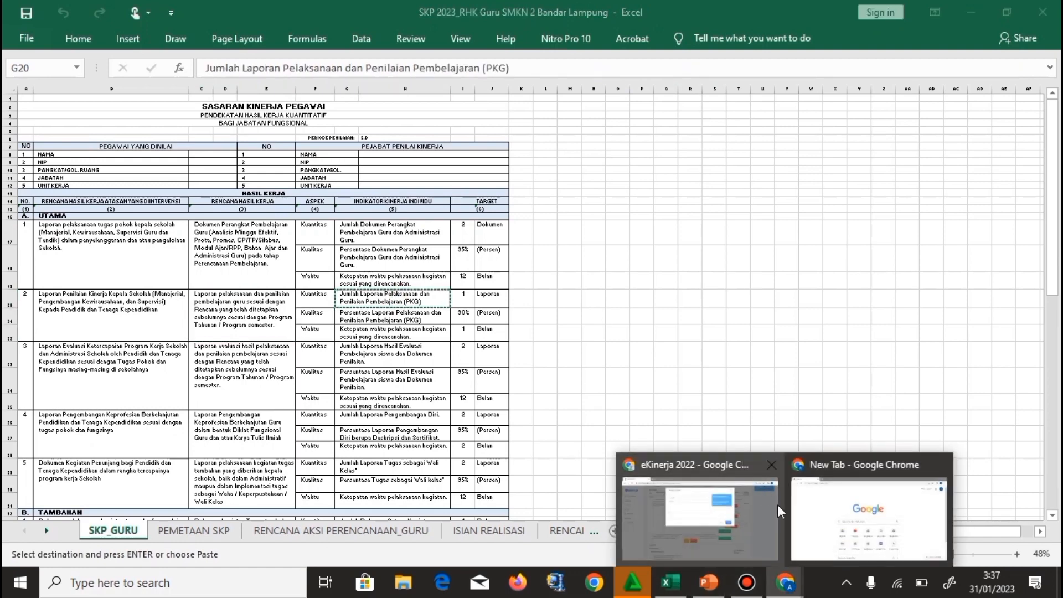
{"action": "left_click", "coordinate": [700, 517]}
Paste "Jumlah Laporan Pelaksanaan dan Penilaian Pembelajaran (PKG)" as the indicator, set the target to "1 Laporan", and save it
{"action": "left_click", "coordinate": [404, 192]}
{"action": "key", "text": "ctrl+v"}
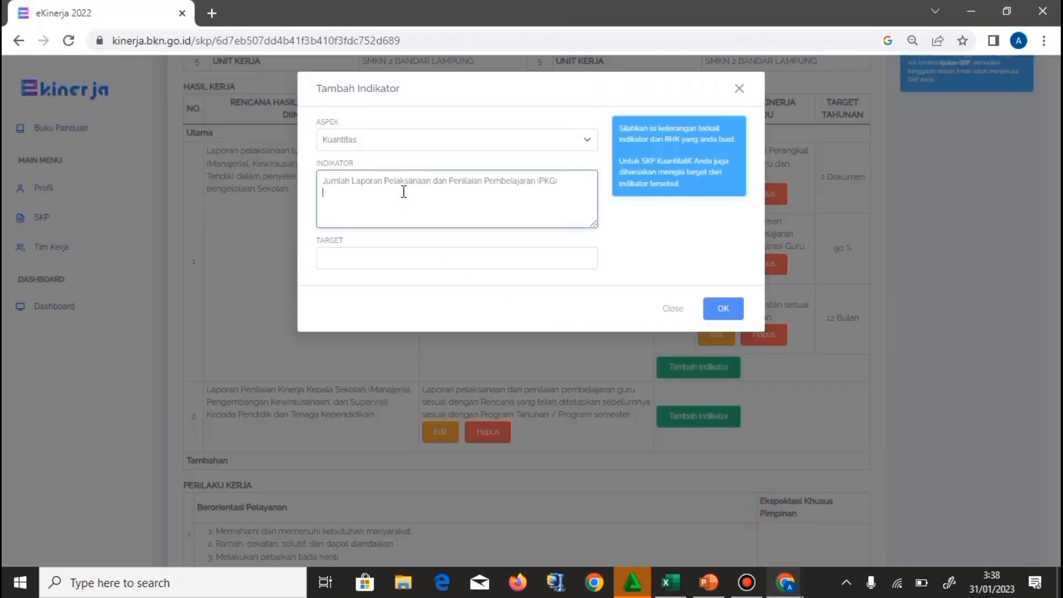
{"action": "left_click", "coordinate": [396, 259]}
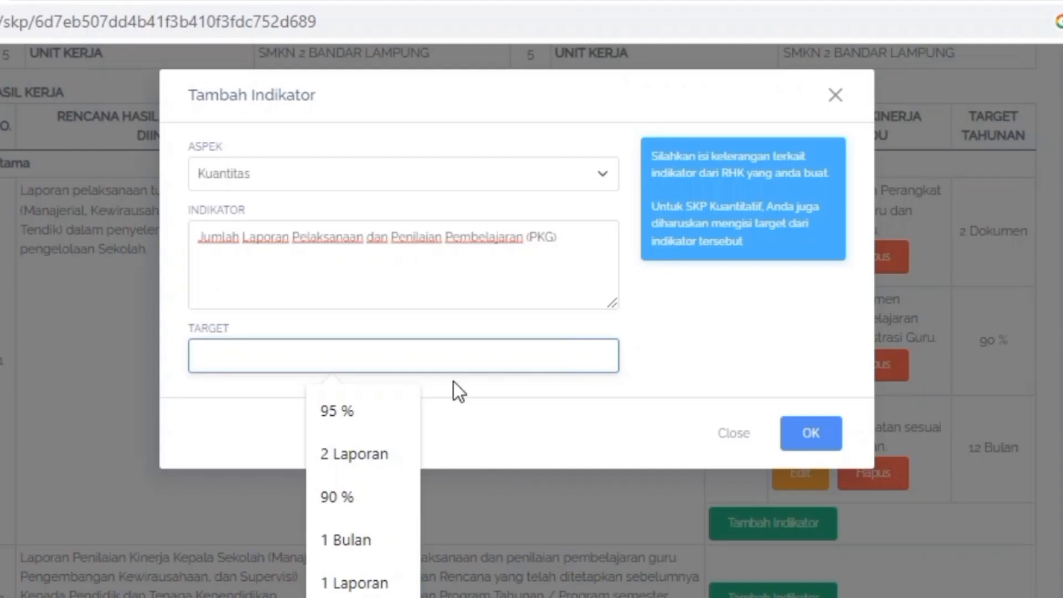
{"action": "left_click", "coordinate": [457, 348]}
{"action": "type", "text": "1"}
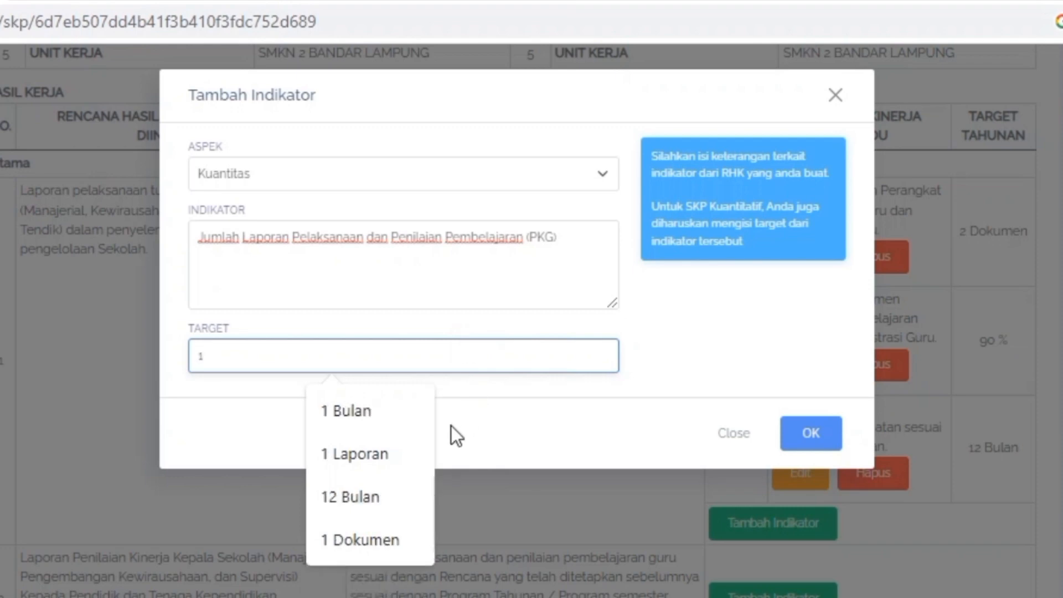
{"action": "left_click", "coordinate": [401, 452]}
{"action": "left_click", "coordinate": [805, 440]}
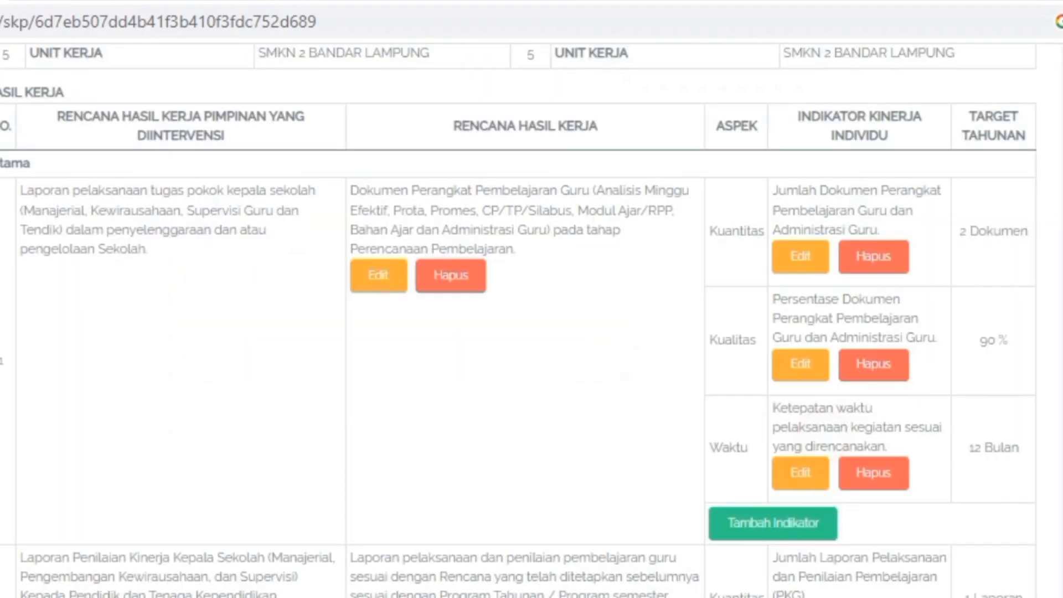
Save a Kualitas indicator for the second RHK with the copied "Persentase Laporan Pelaksanaan dan Penilaian Pembelajaran (PKG)" text and target "90 %"
{"action": "left_click", "coordinate": [606, 177]}
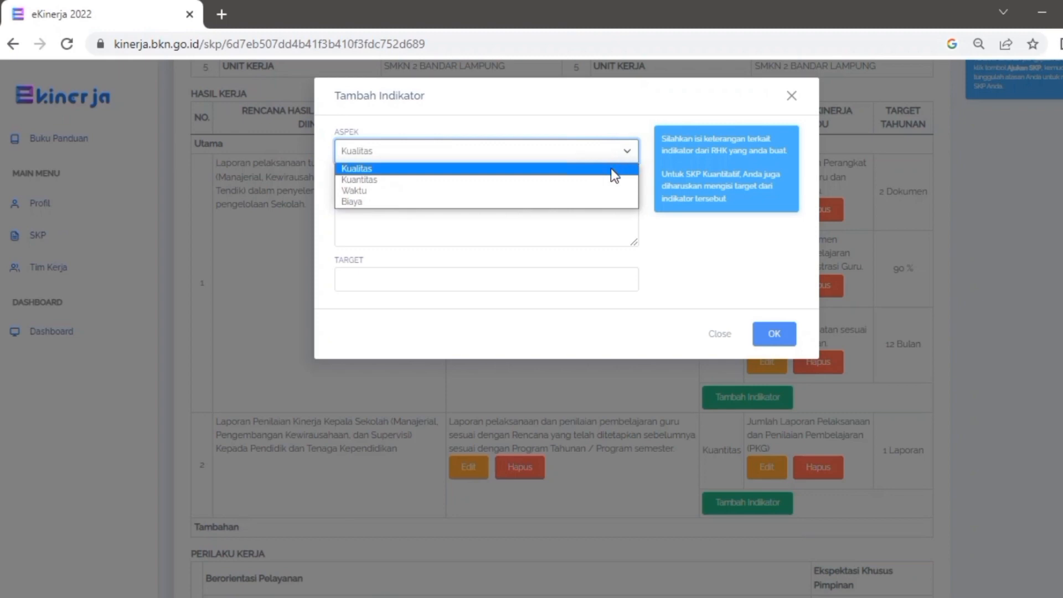
{"action": "left_click", "coordinate": [610, 168]}
{"action": "left_click", "coordinate": [534, 209]}
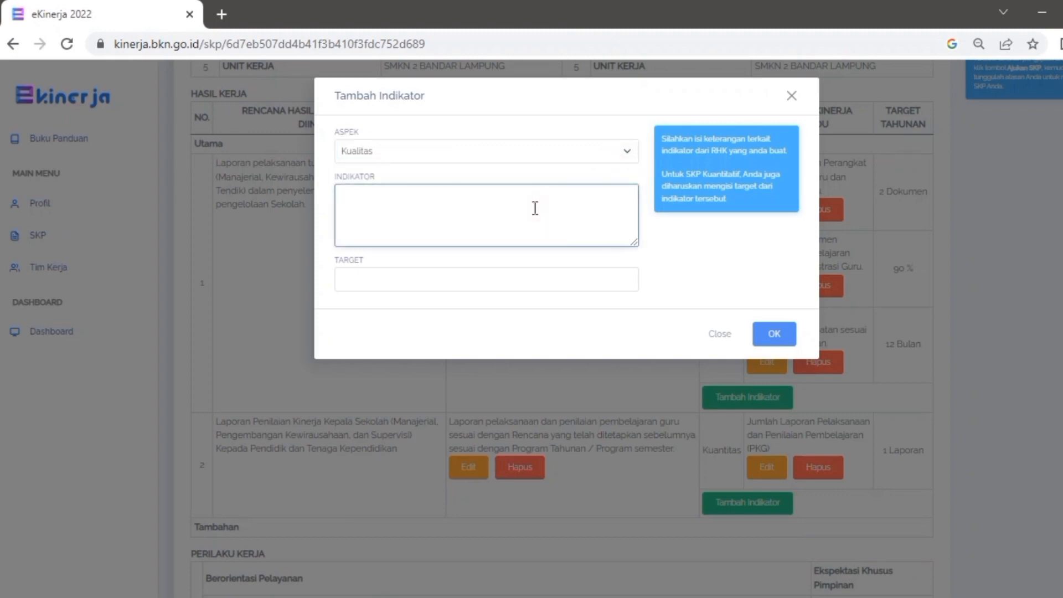
{"action": "key", "text": "ctrl+v"}
{"action": "left_click", "coordinate": [514, 281]}
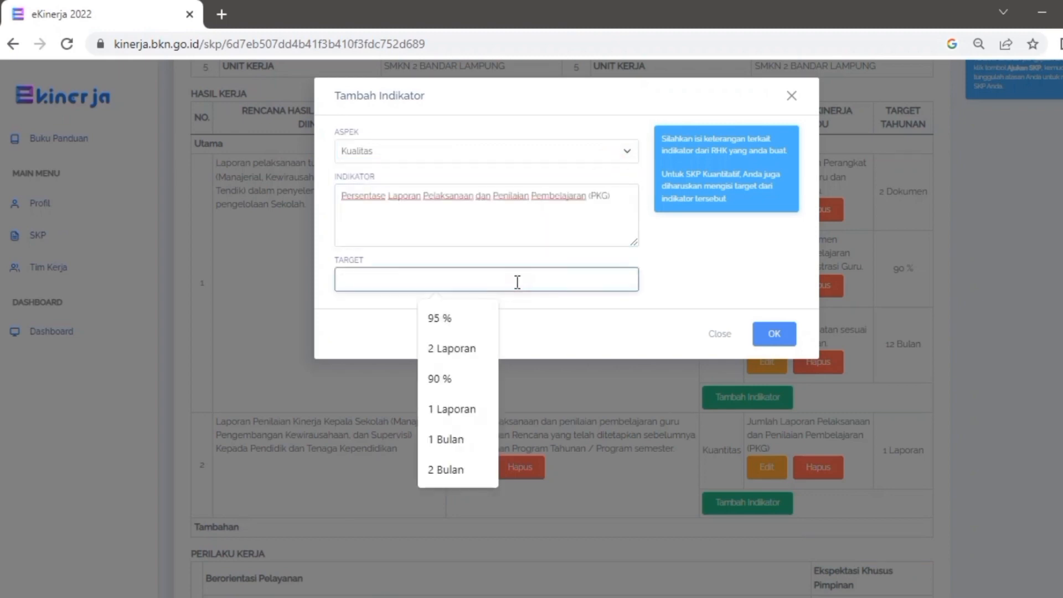
{"action": "left_click", "coordinate": [473, 377]}
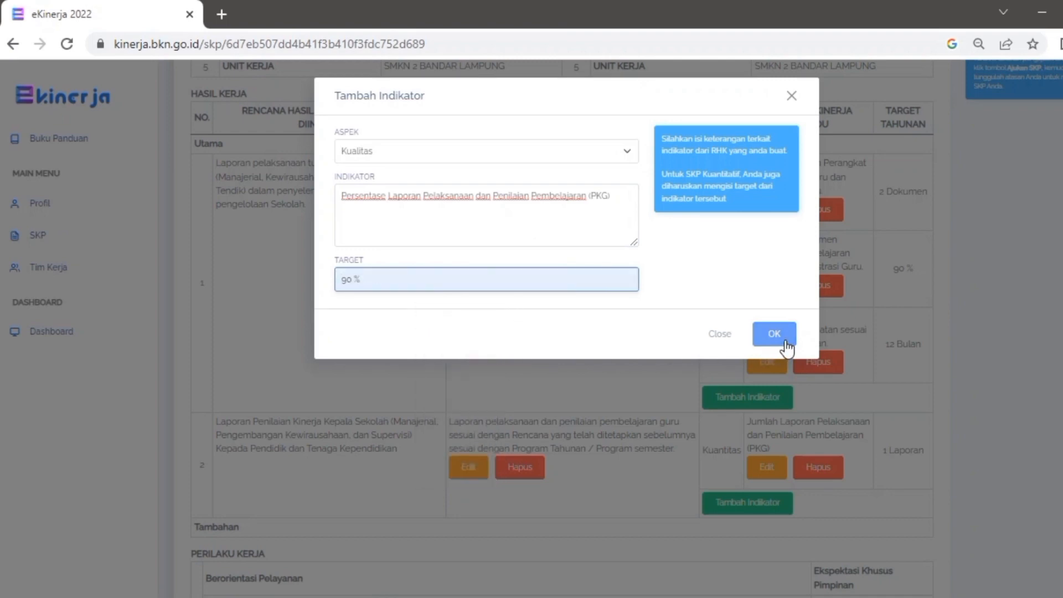
{"action": "left_click", "coordinate": [775, 335]}
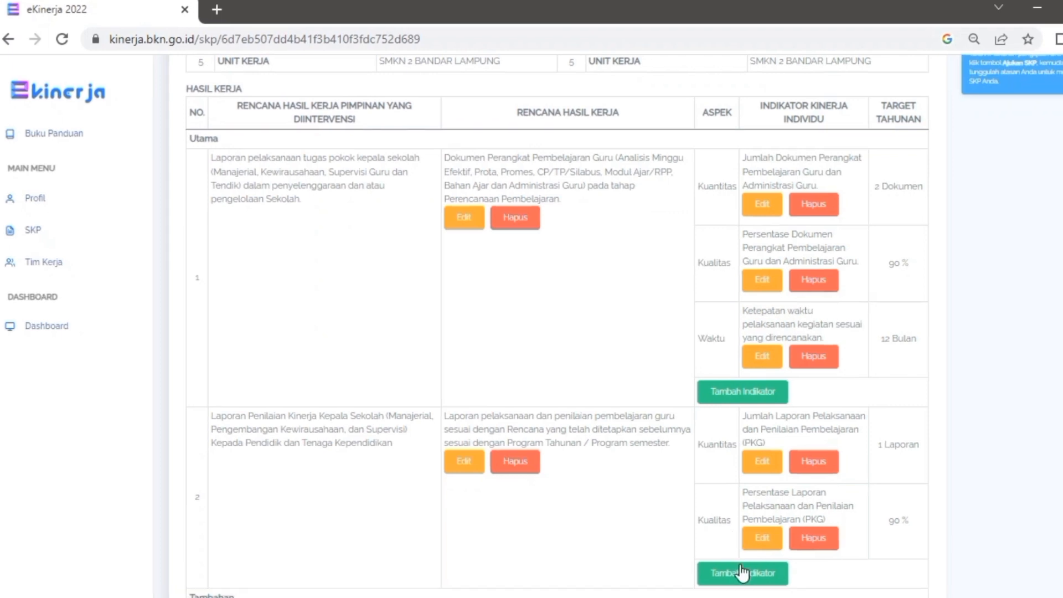
Start another indicator for the second RHK, copy its Waktu indicator text from the Excel workbook, and return to the e-Kinerja form in the browser
{"action": "left_click", "coordinate": [740, 578]}
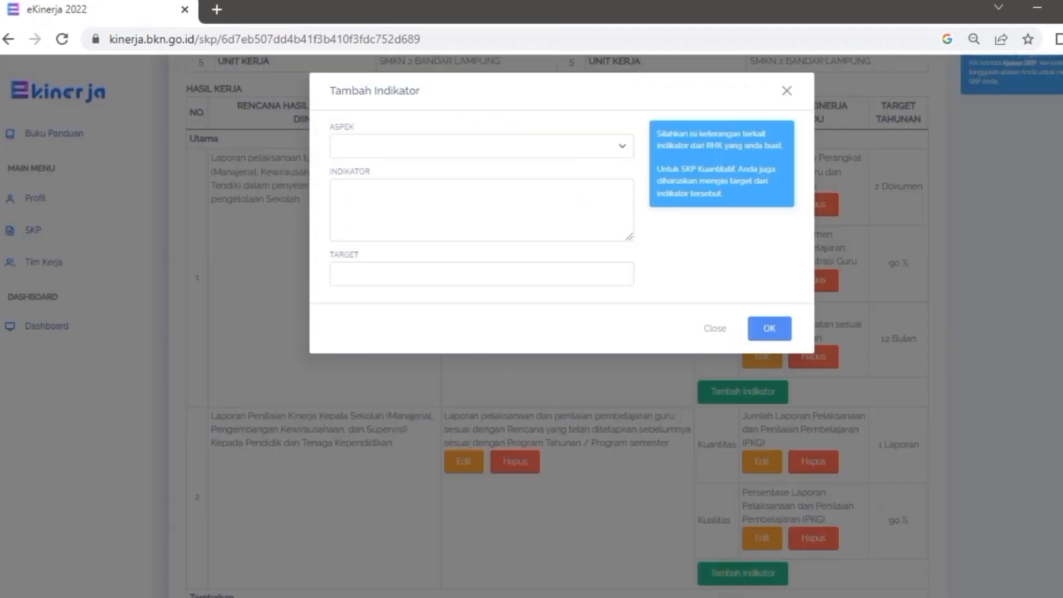
{"action": "key", "text": "alt+Tab"}
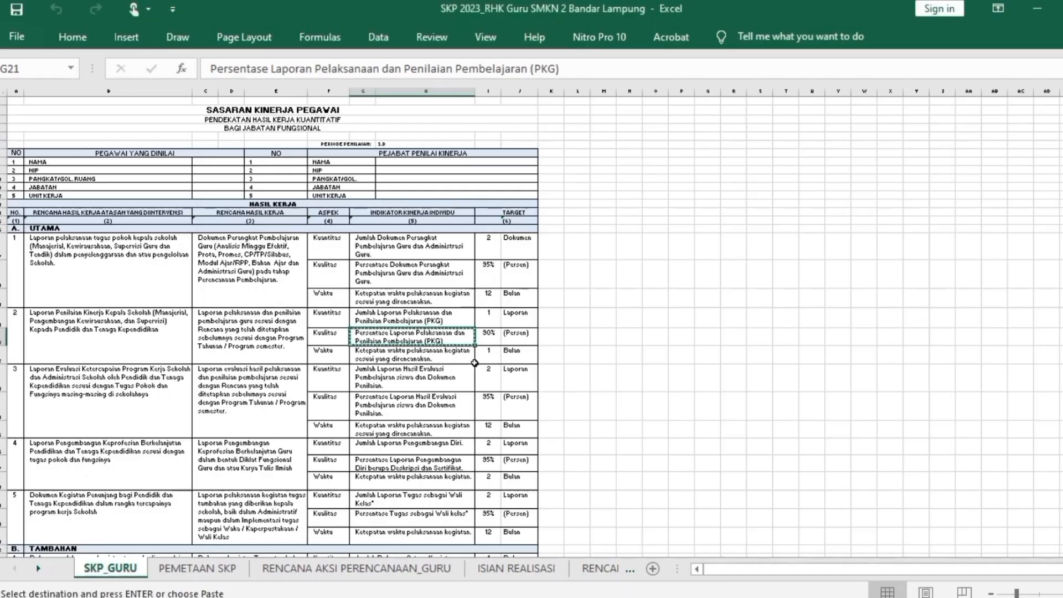
{"action": "left_click", "coordinate": [436, 354]}
{"action": "key", "text": "ctrl+c"}
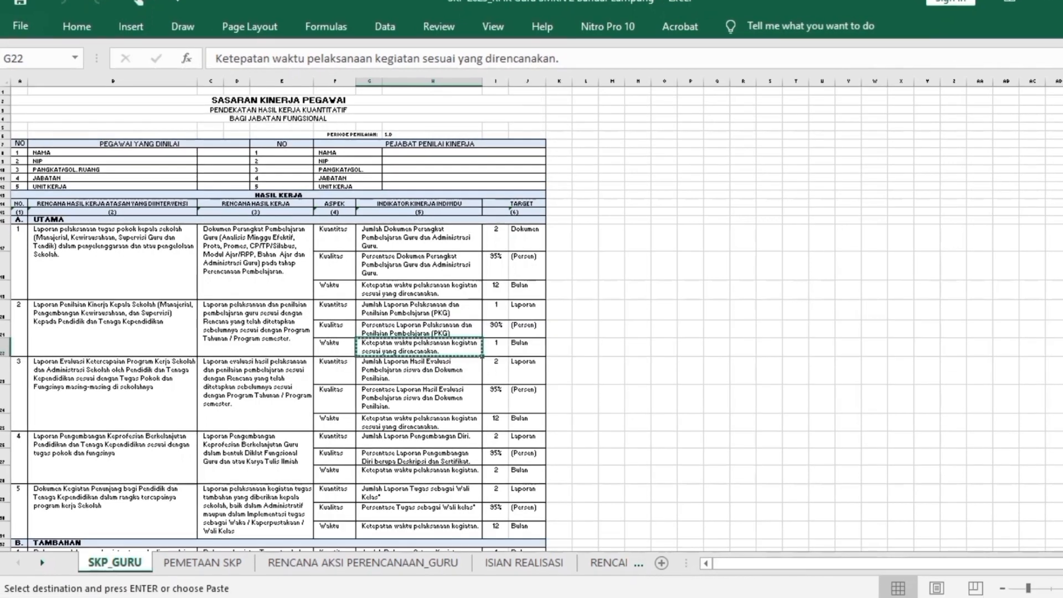
{"action": "left_click", "coordinate": [846, 597]}
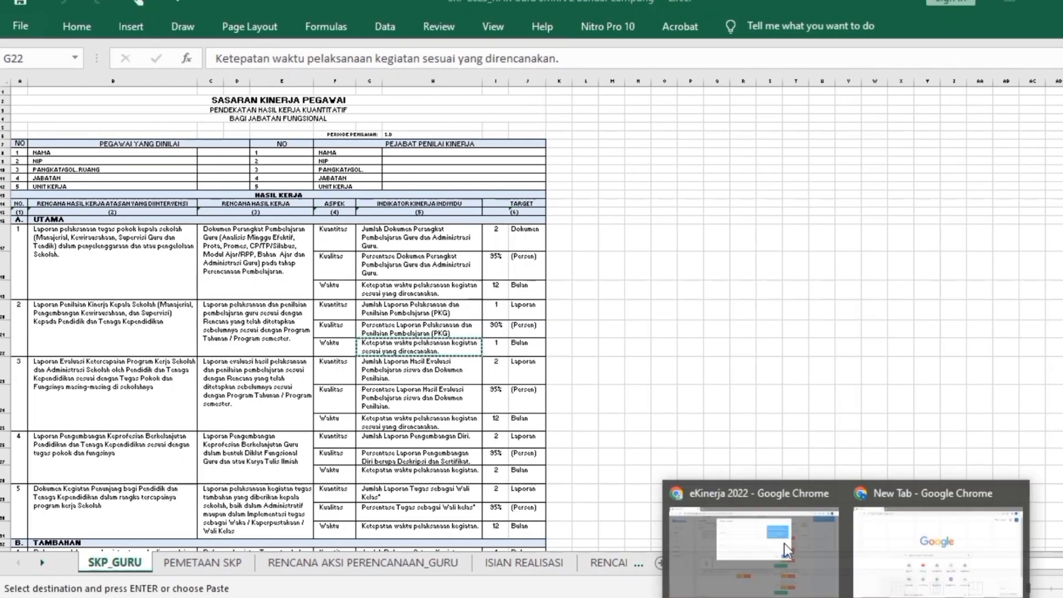
{"action": "left_click", "coordinate": [765, 540]}
Save a Waktu indicator for the second RHK with the copied "Ketepatan waktu pelaksanaan kegiatan sesuai yang direncanakan." text and target "1 Bulan"
{"action": "left_click", "coordinate": [403, 143]}
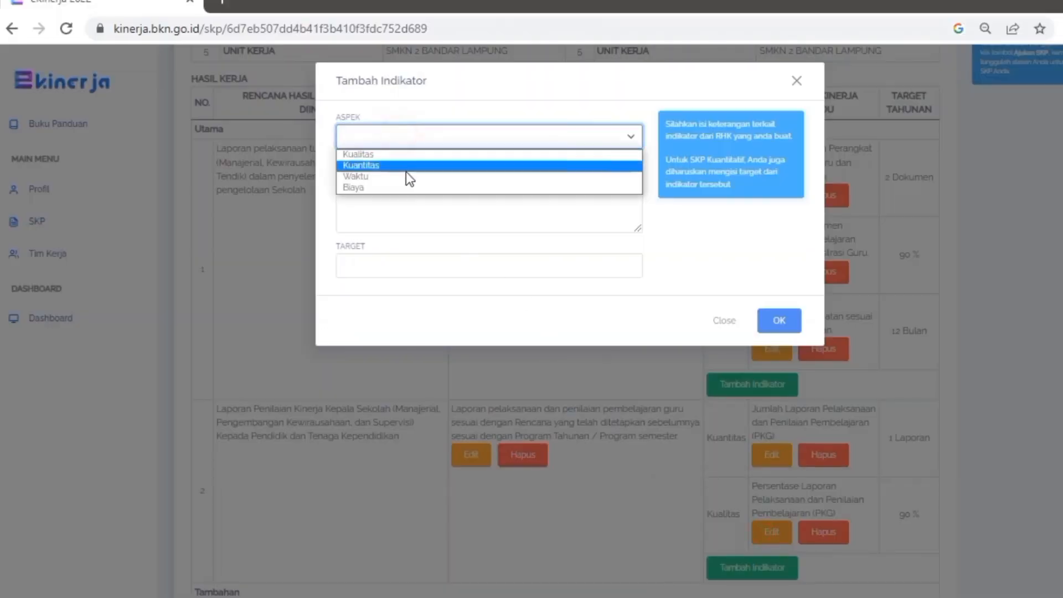
{"action": "left_click", "coordinate": [407, 175]}
{"action": "left_click", "coordinate": [408, 179]}
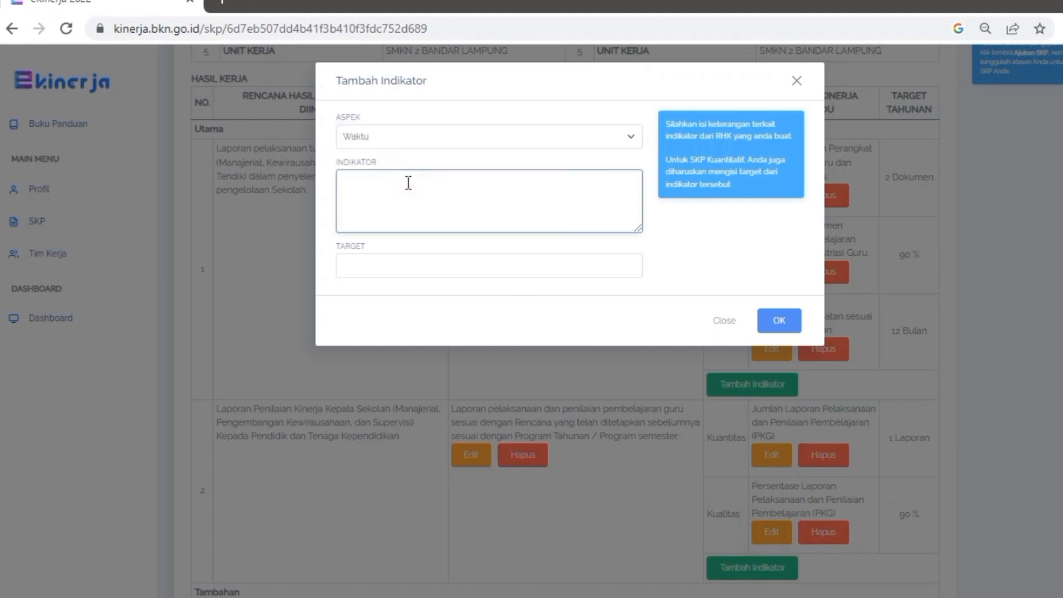
{"action": "key", "text": "ctrl+v"}
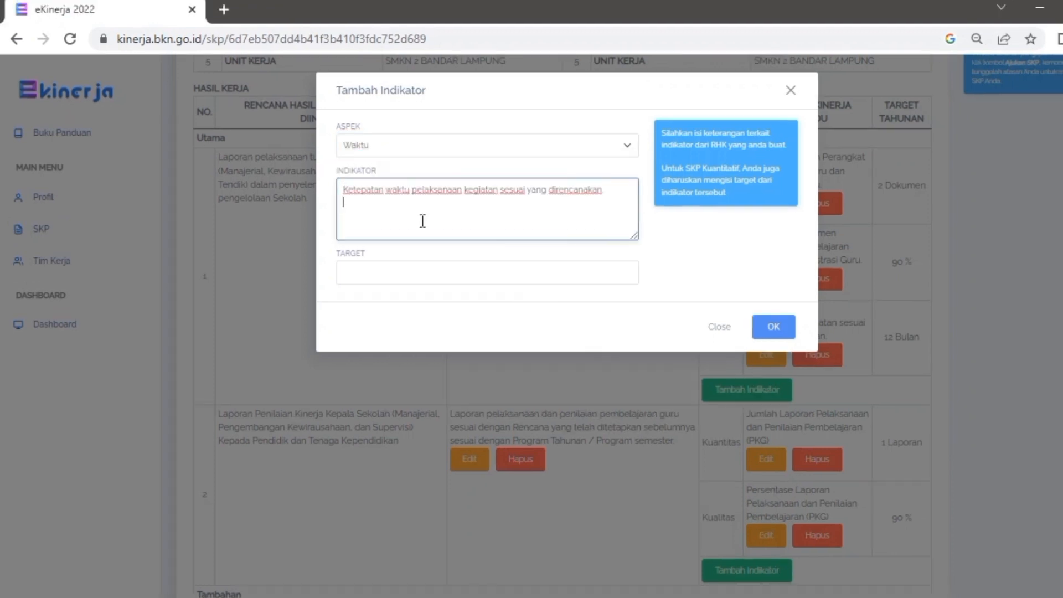
{"action": "left_click", "coordinate": [436, 274]}
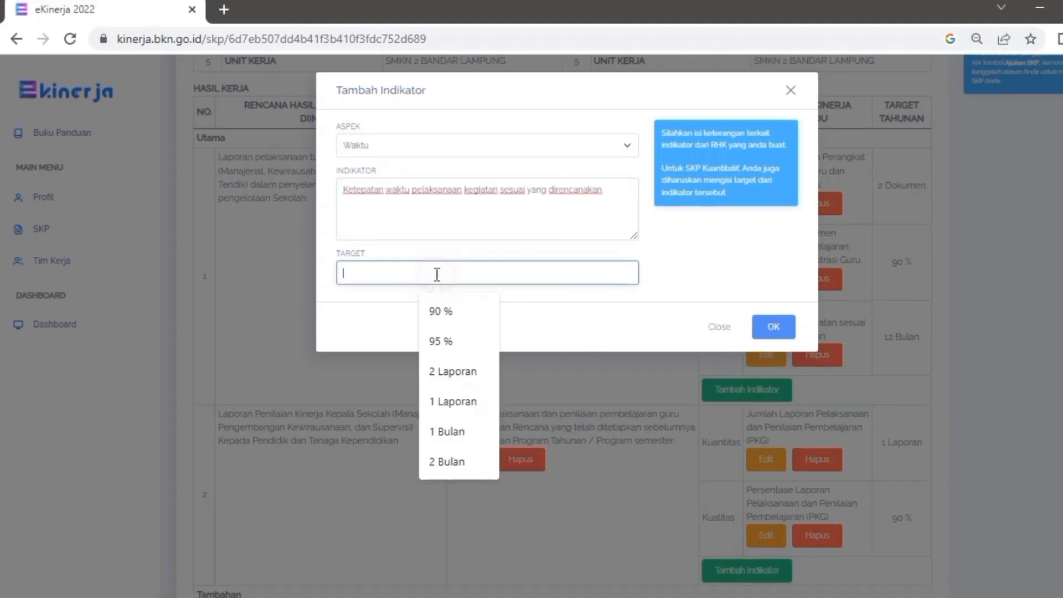
{"action": "left_click", "coordinate": [458, 432]}
{"action": "left_click", "coordinate": [774, 326]}
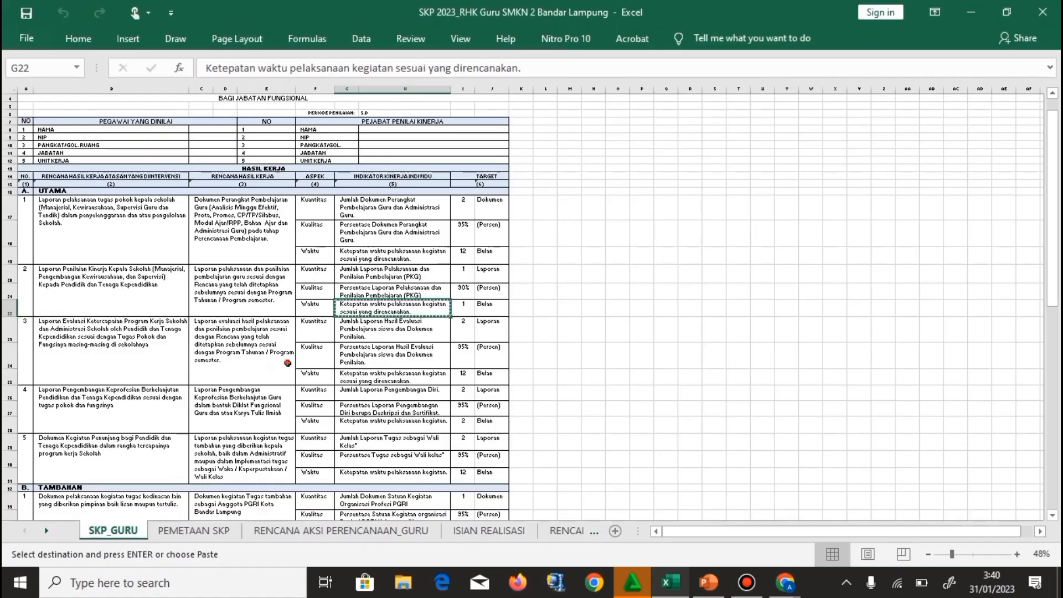
Add the third RHK as Utama under "Laporan Evaluasi Ketercapaian Program Kerja Sekolah dan Administrasi Sekolah", pasting its Rencana Hasil Kerja text copied from Excel
{"action": "key", "text": "Down"}
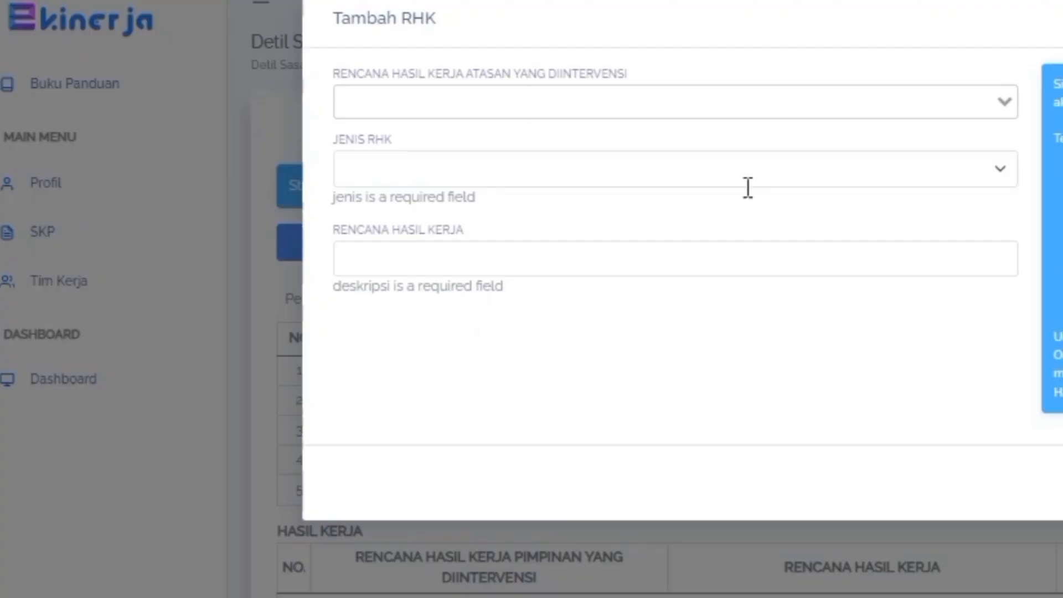
{"action": "left_click", "coordinate": [609, 101]}
{"action": "left_click", "coordinate": [536, 226]}
{"action": "left_click", "coordinate": [523, 228]}
{"action": "left_click", "coordinate": [522, 259]}
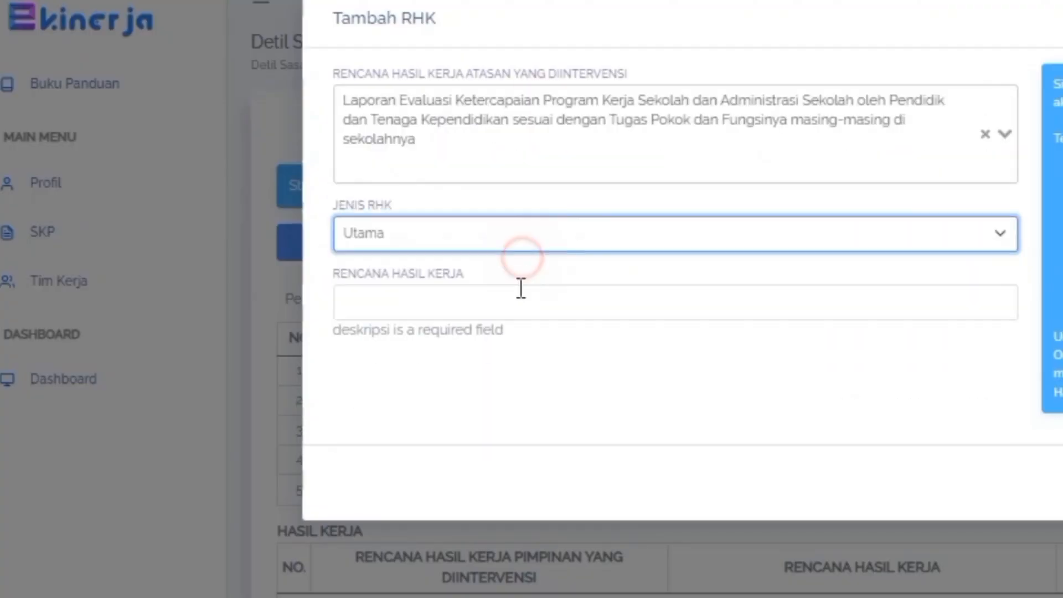
{"action": "left_click", "coordinate": [521, 301]}
{"action": "key", "text": "ctrl+v"}
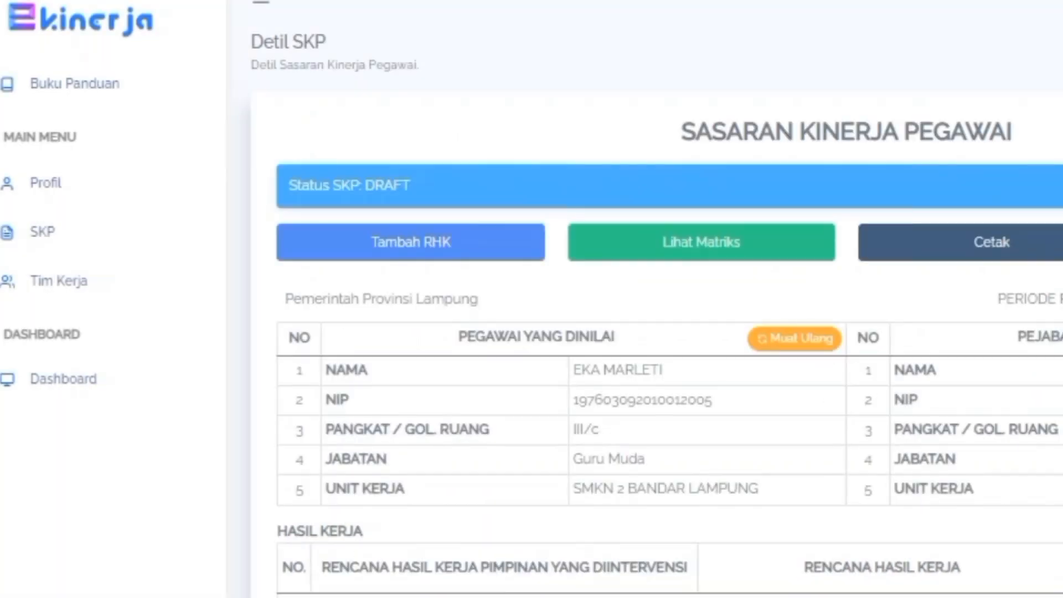
Give the third RHK a Kuantitas indicator "Jumlah Laporan Hasil Evaluasi Pembelajaran siswa dan Dokumen Penilaian" with target "2 Laporan", and set its percentage indicator's aspect to Kuantitas
{"action": "scroll", "coordinate": [669, 298], "scroll_direction": "down", "scroll_amount": 15}
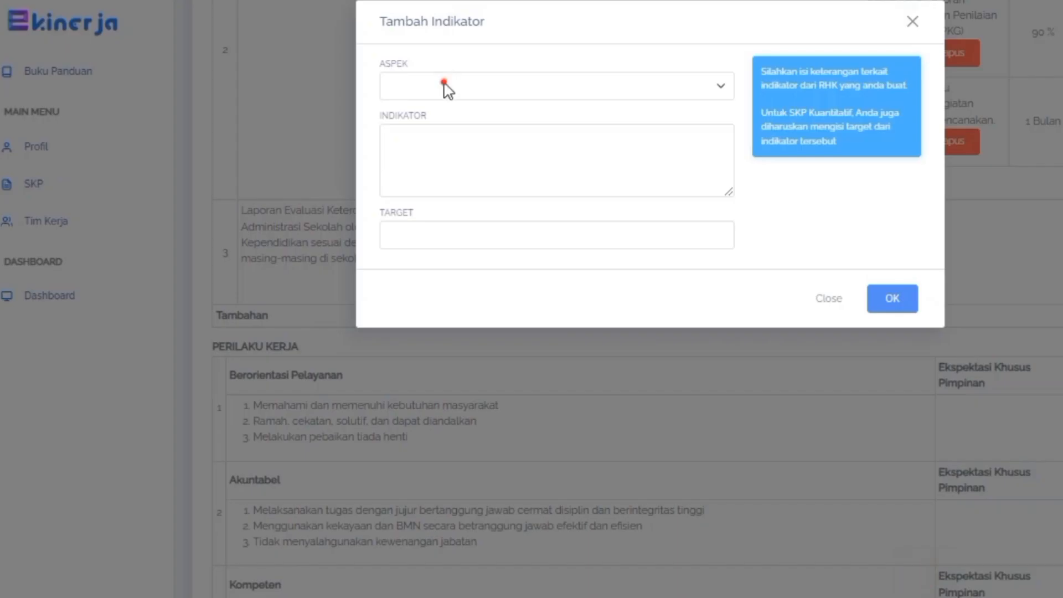
{"action": "left_click", "coordinate": [445, 88]}
{"action": "left_click", "coordinate": [438, 122]}
{"action": "left_click", "coordinate": [430, 135]}
{"action": "key", "text": "ctrl+v"}
{"action": "left_click", "coordinate": [525, 234]}
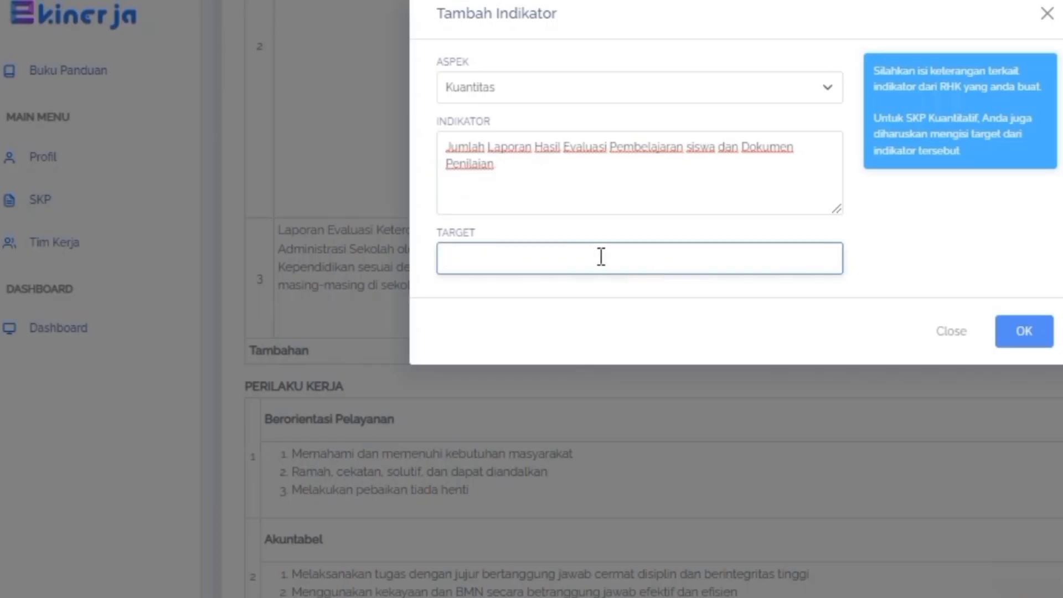
{"action": "left_click", "coordinate": [597, 308]}
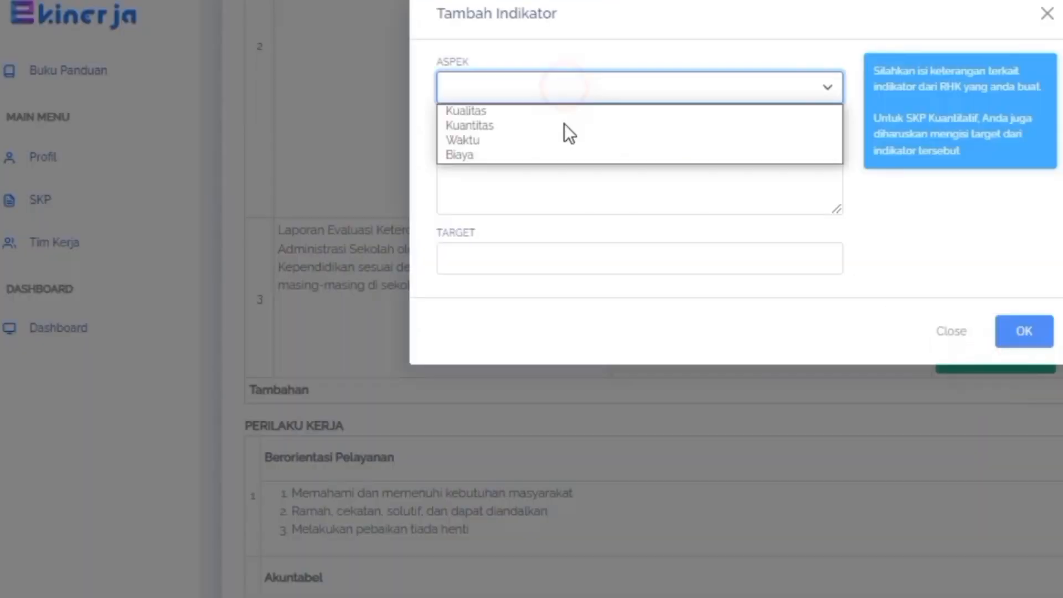
{"action": "left_click", "coordinate": [564, 124]}
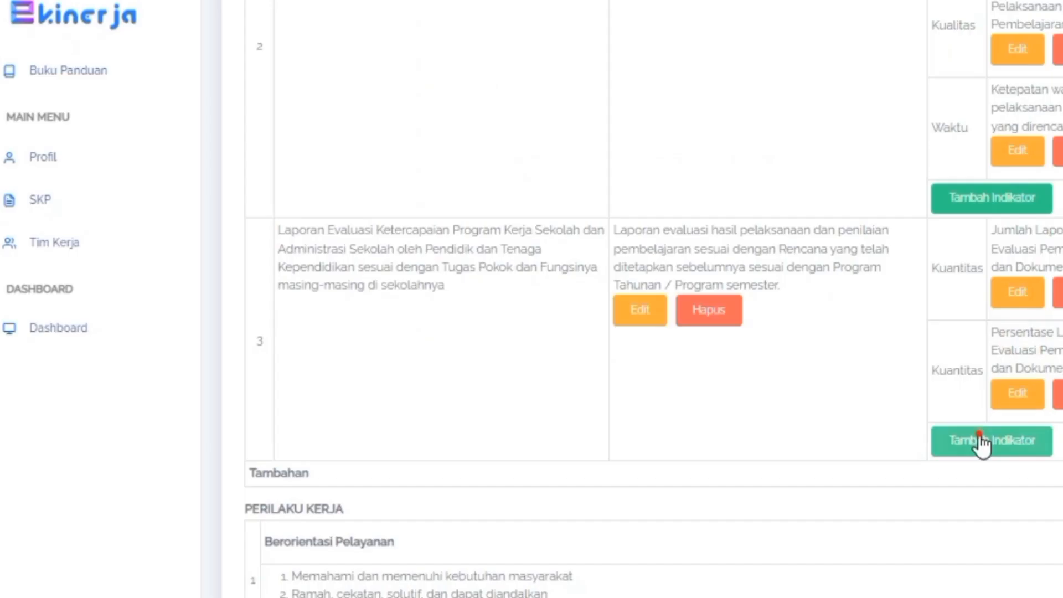
Add a Waktu indicator to the third RHK with "Ketepatan waktu pelaksanaan kegiatan sesuai yang direncanakan." and target "12 Bulan"
{"action": "left_click", "coordinate": [979, 443]}
{"action": "left_click", "coordinate": [639, 87]}
{"action": "left_click", "coordinate": [590, 141]}
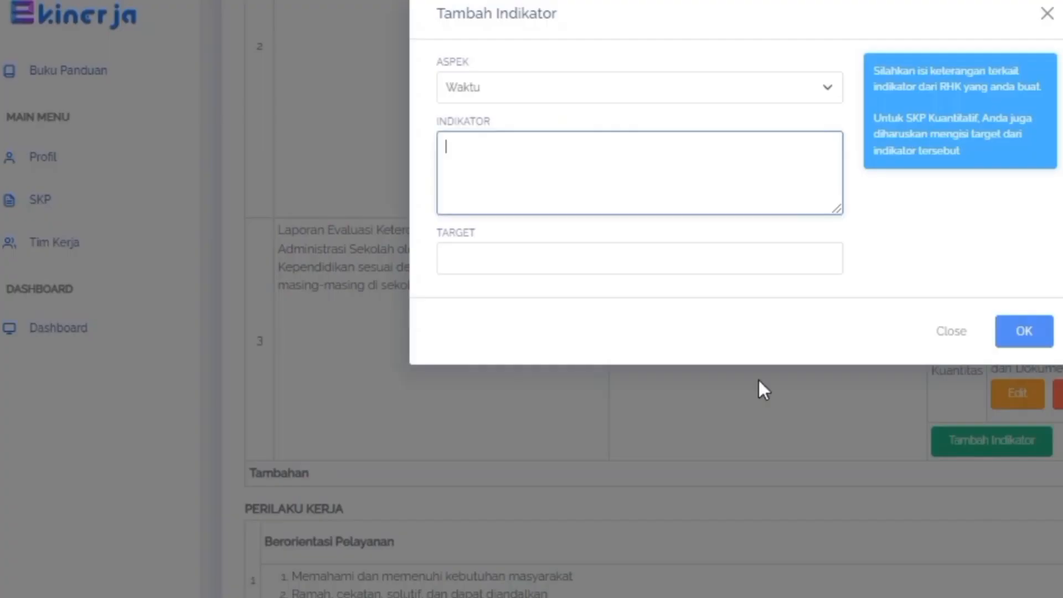
{"action": "key", "text": "ctrl+v"}
{"action": "left_click", "coordinate": [621, 258]}
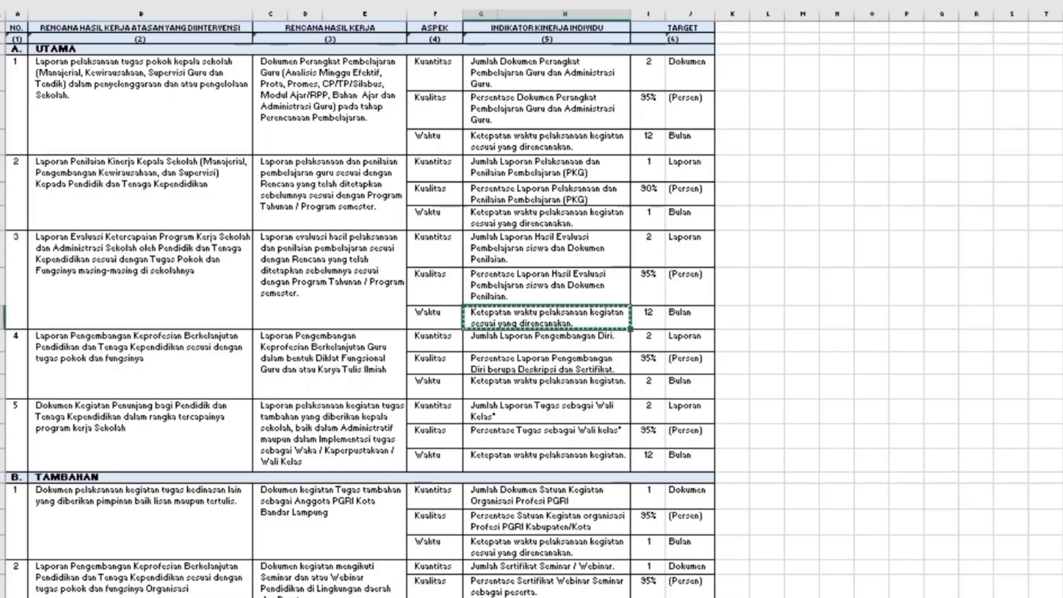
Select the fourth RHK's Rencana Hasil Kerja text in Excel for its entry in e-Kinerja, and start filling in its first indicator
{"action": "left_click", "coordinate": [295, 371]}
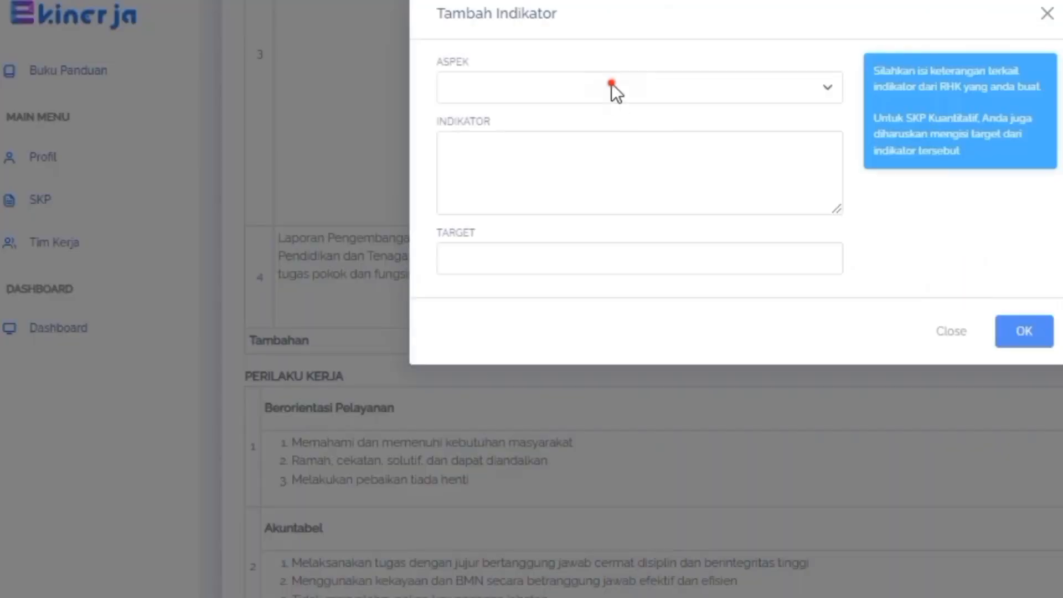
{"action": "left_click", "coordinate": [612, 90]}
{"action": "left_click", "coordinate": [598, 147]}
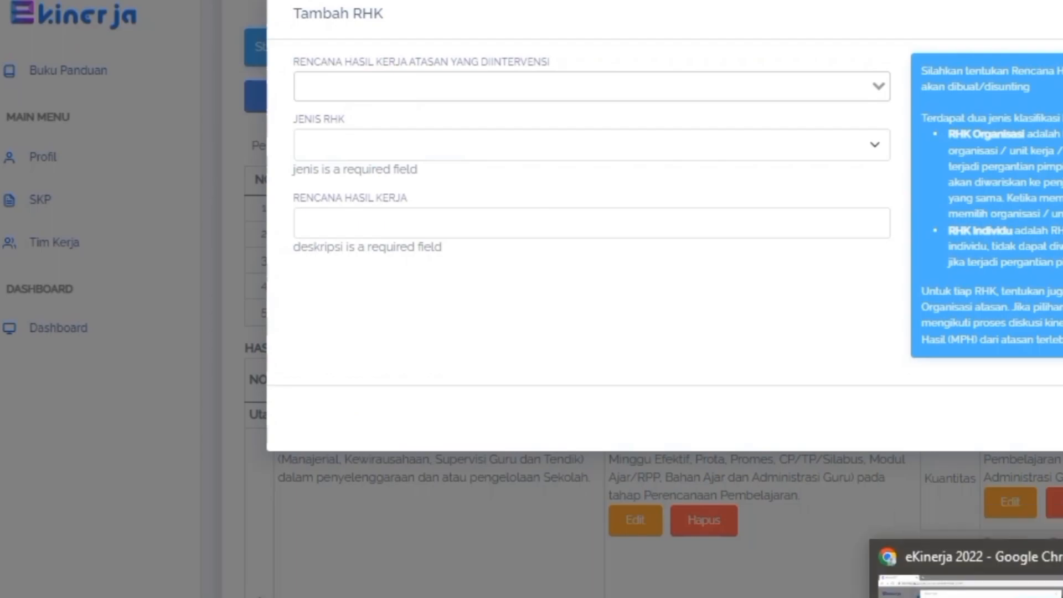
Fill in the fifth RHK and save its Kuantitas indicator "Jumlah Laporan Tugas sebagai Wali Kelas" with target "2 Laporan"
{"action": "left_click", "coordinate": [447, 249]}
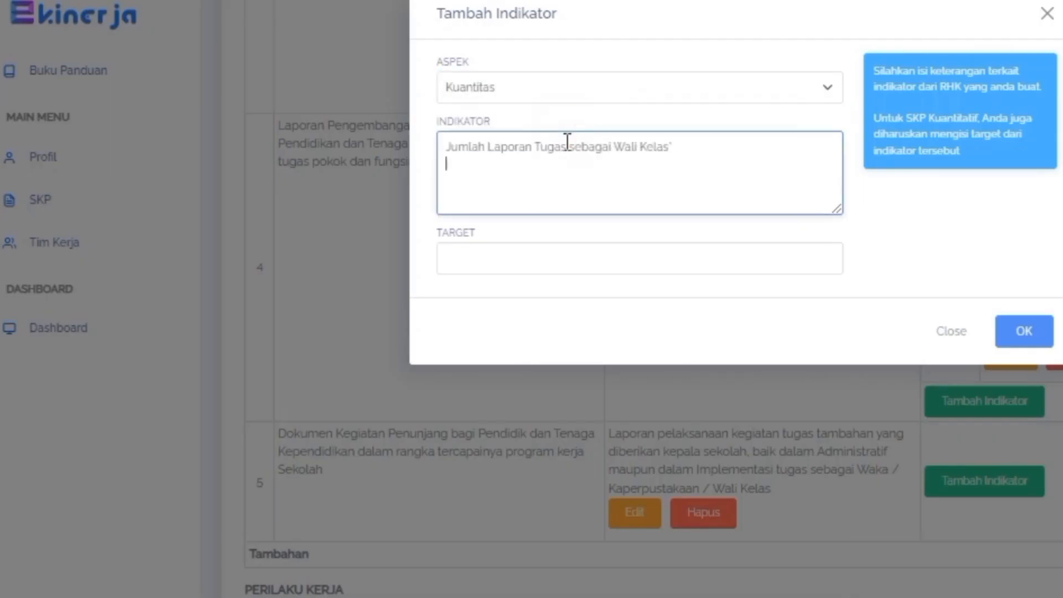
{"action": "left_click", "coordinate": [587, 258]}
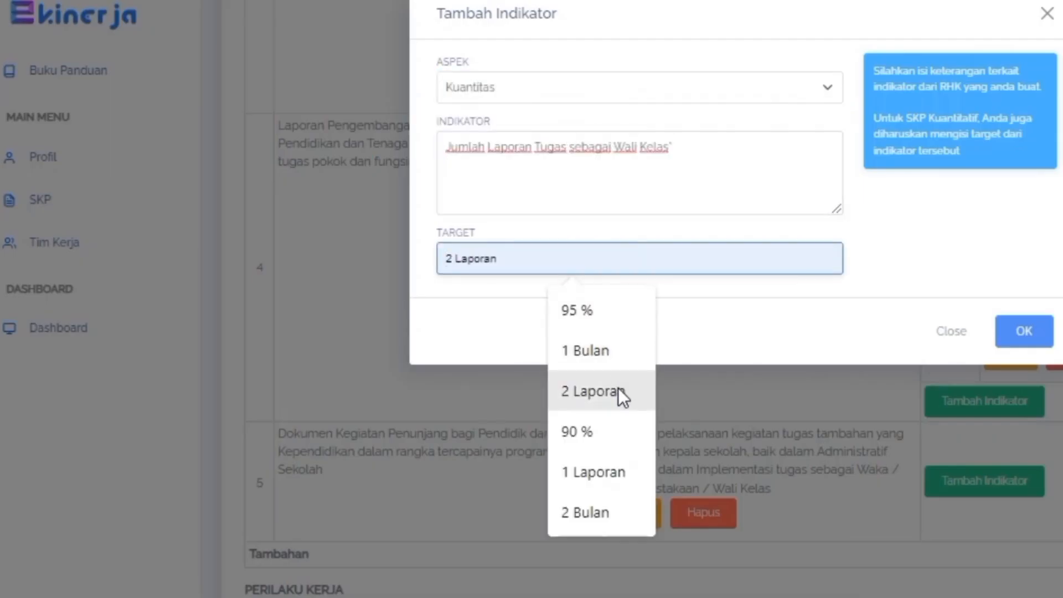
{"action": "left_click", "coordinate": [618, 387]}
{"action": "left_click", "coordinate": [1023, 330]}
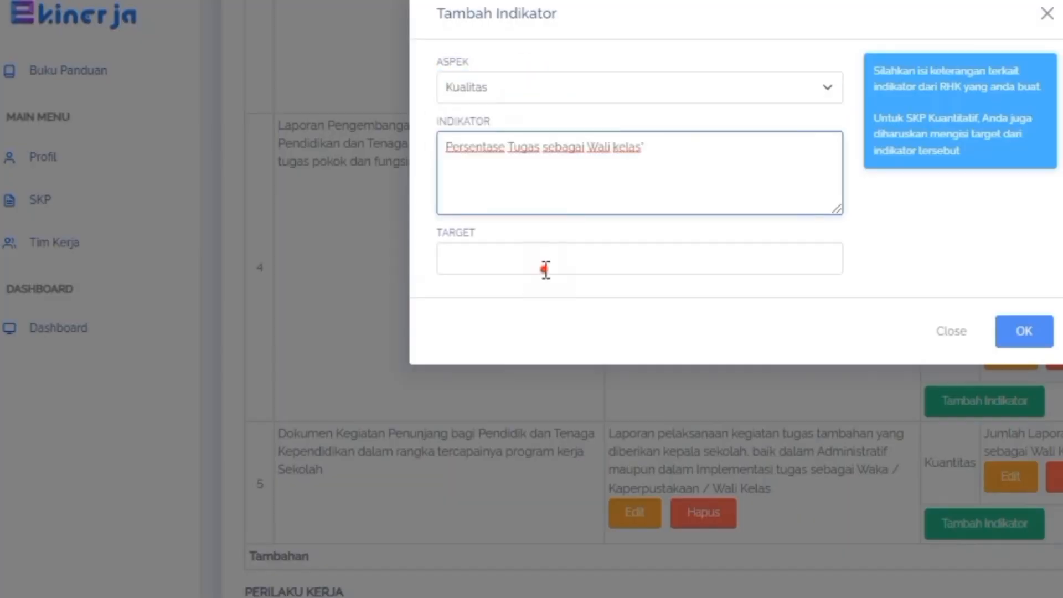
Set the fifth RHK's Kualitas target to "95 %", and save its Waktu indicator "Ketepatan waktu pelaksanaan kegiatan." with target "12 Bulan"
{"action": "left_click", "coordinate": [546, 269]}
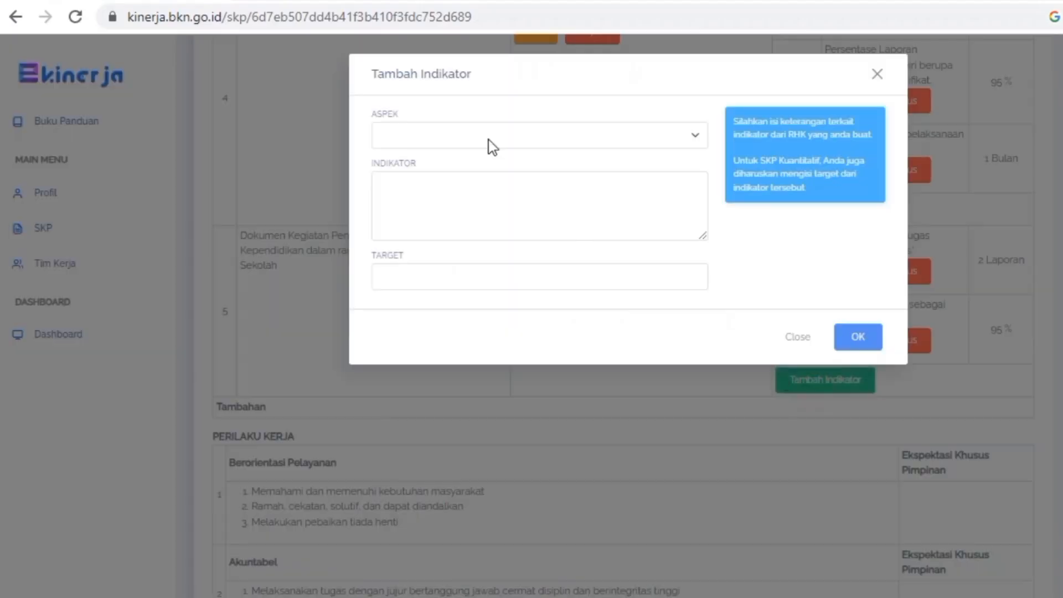
{"action": "left_click", "coordinate": [487, 142]}
{"action": "left_click", "coordinate": [472, 164]}
{"action": "left_click", "coordinate": [480, 179]}
{"action": "type", "text": "Ketepatan waktu pelaksanaan kegiatan."}
{"action": "left_click", "coordinate": [472, 287]}
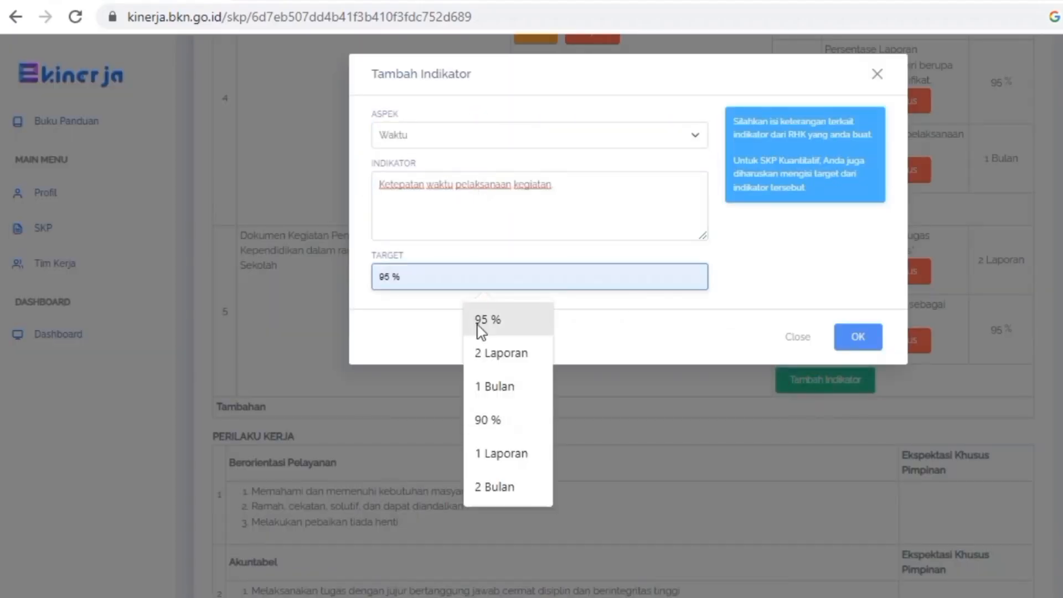
{"action": "type", "text": "12 Bulan"}
{"action": "left_click", "coordinate": [493, 318]}
{"action": "left_click", "coordinate": [852, 339]}
Review all entered RHKs with their indicators and targets, from the top of the SKP down to the Perilaku Kerja and Lampiran sections
{"action": "scroll", "coordinate": [863, 332], "scroll_direction": "up", "scroll_amount": 12}
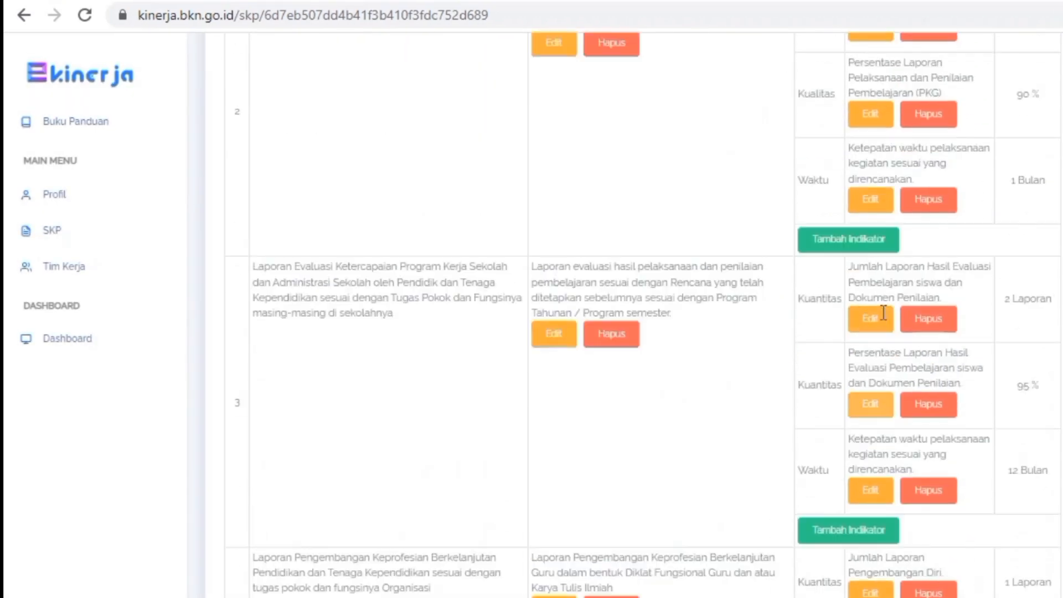
{"action": "scroll", "coordinate": [885, 316], "scroll_direction": "up", "scroll_amount": 6}
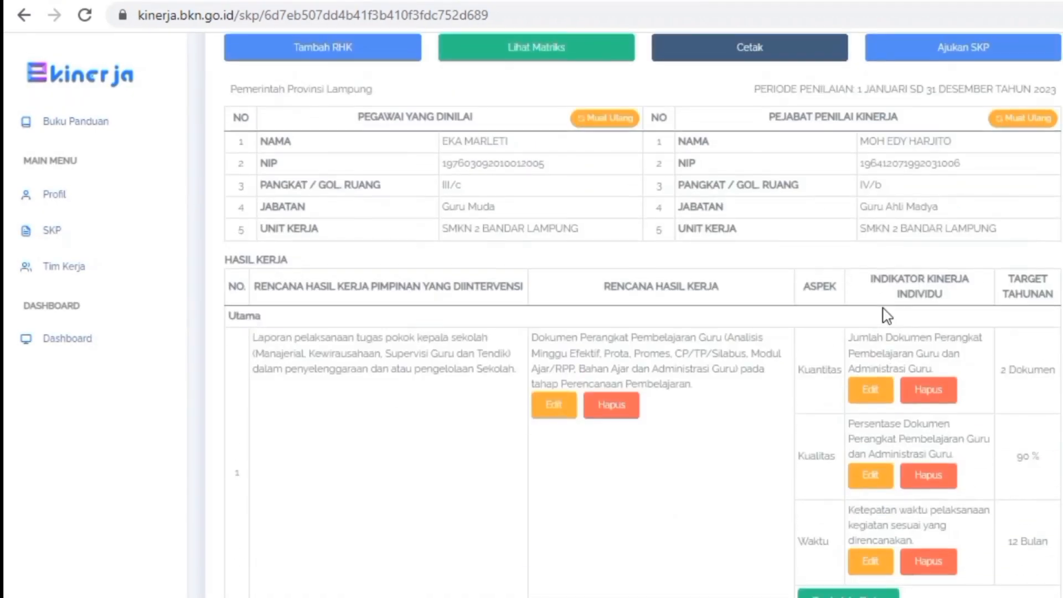
{"action": "scroll", "coordinate": [886, 315], "scroll_direction": "down", "scroll_amount": 4}
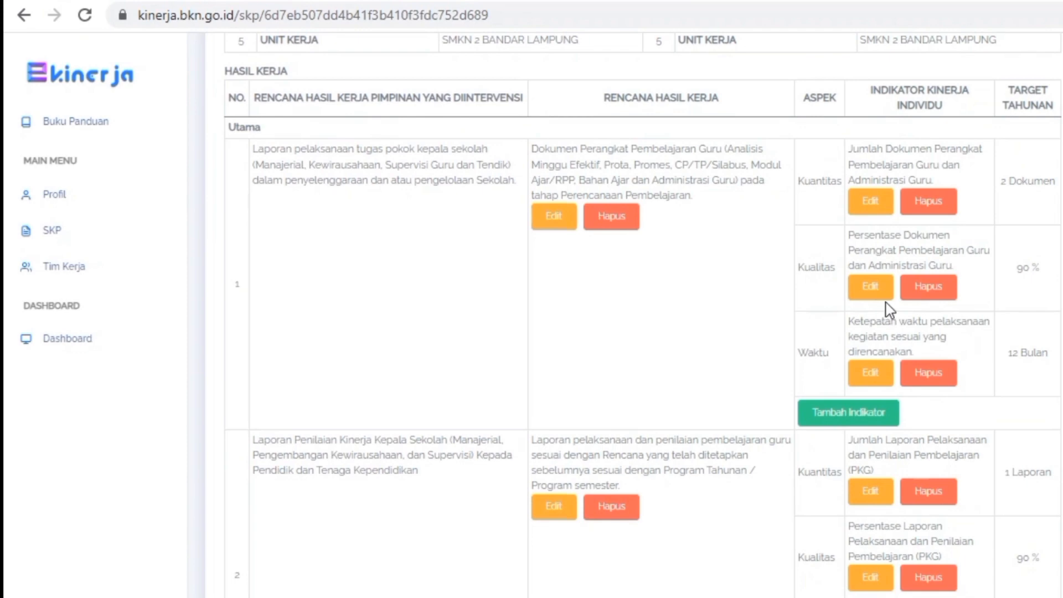
{"action": "scroll", "coordinate": [891, 305], "scroll_direction": "down", "scroll_amount": 6}
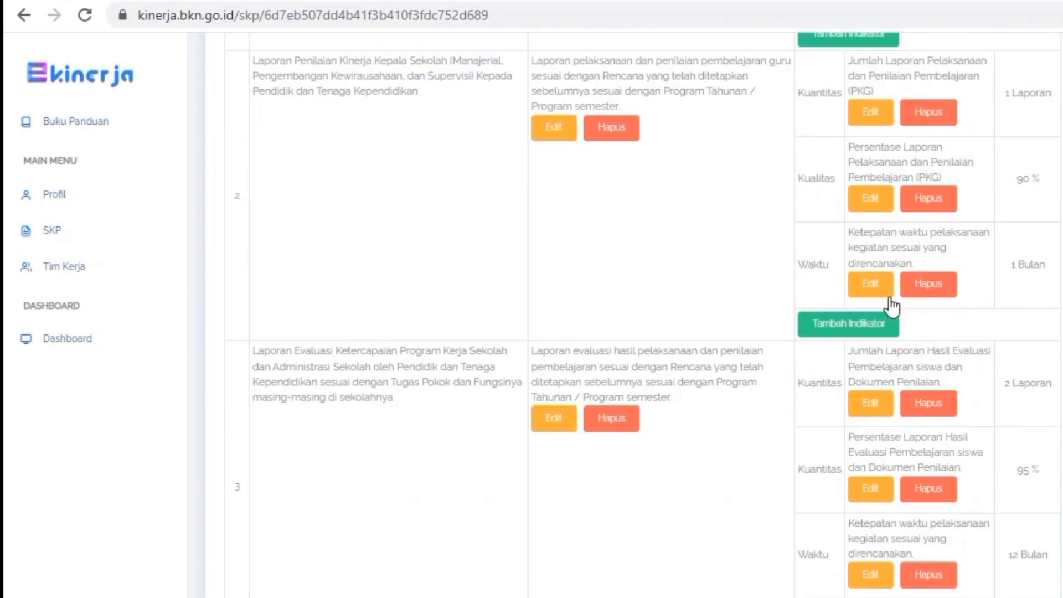
{"action": "scroll", "coordinate": [891, 305], "scroll_direction": "down", "scroll_amount": 12}
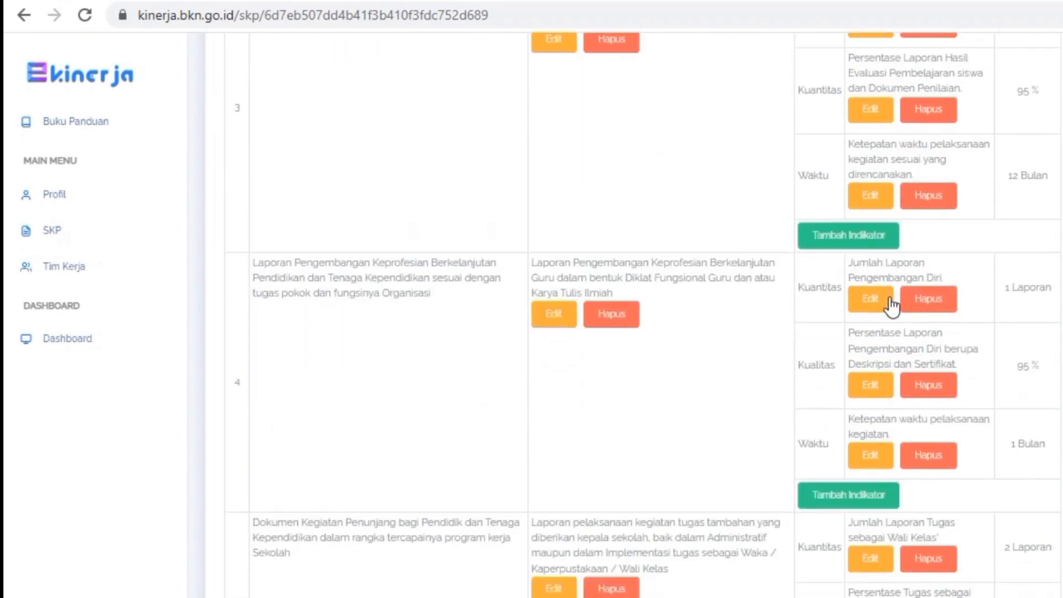
{"action": "scroll", "coordinate": [891, 305], "scroll_direction": "down", "scroll_amount": 12}
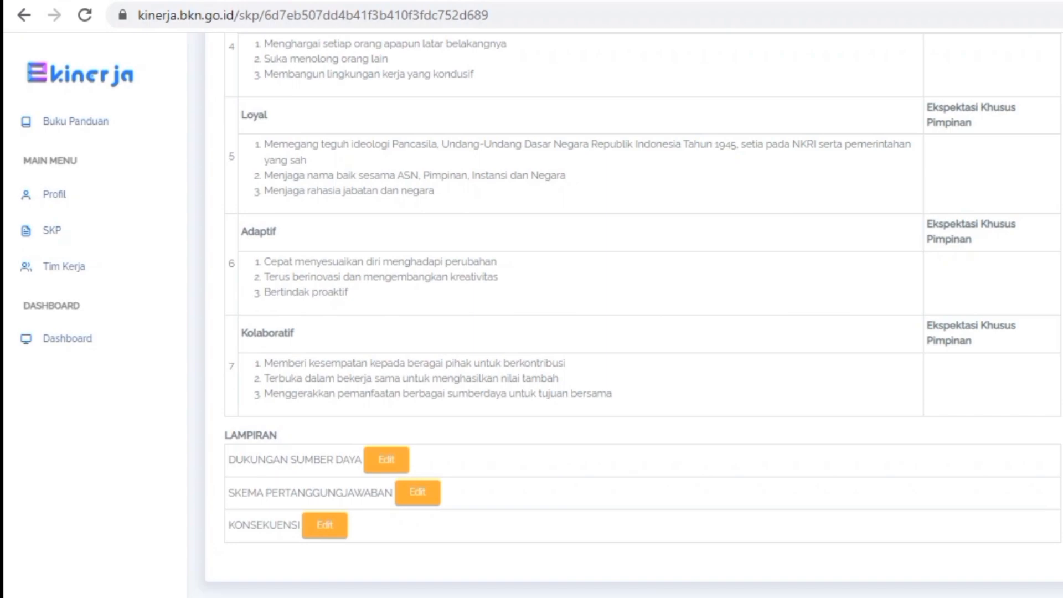
Switch to Excel and copy the four Dukungan Sumber Daya entries from the Lampiran Sasaran Kinerja Pegawai section
{"action": "key", "text": "alt+Tab"}
{"action": "scroll", "coordinate": [622, 500], "scroll_direction": "down", "scroll_amount": 6}
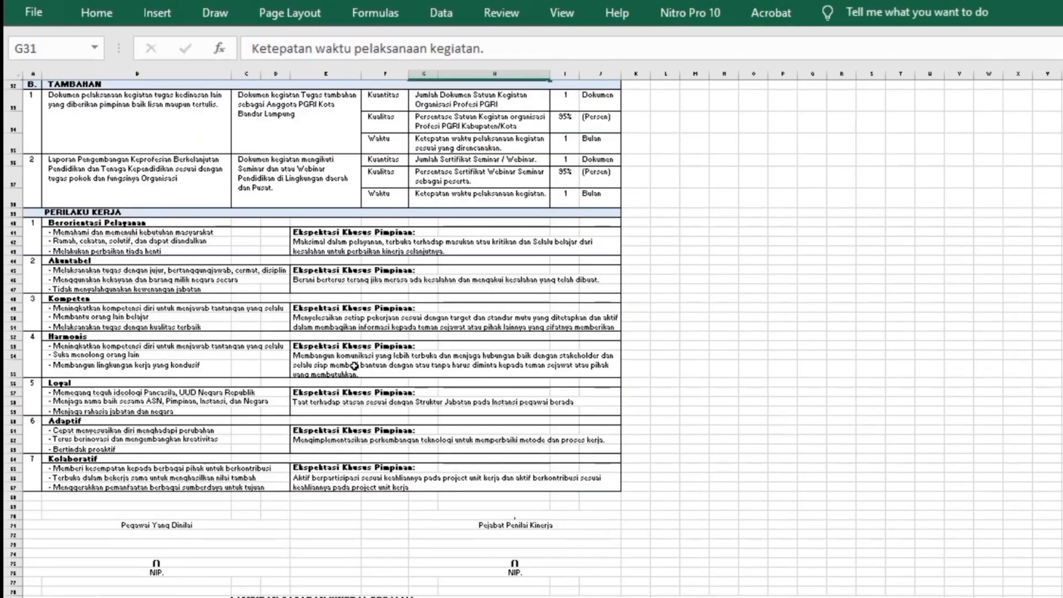
{"action": "scroll", "coordinate": [354, 365], "scroll_direction": "down", "scroll_amount": 6}
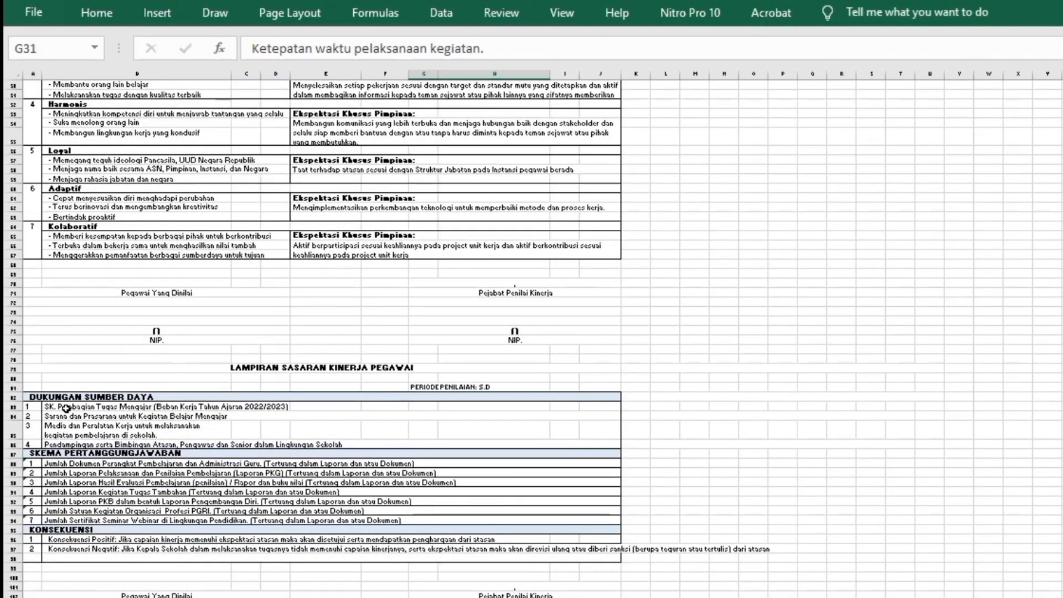
{"action": "left_click_drag", "start_coordinate": [66, 409], "coordinate": [67, 444]}
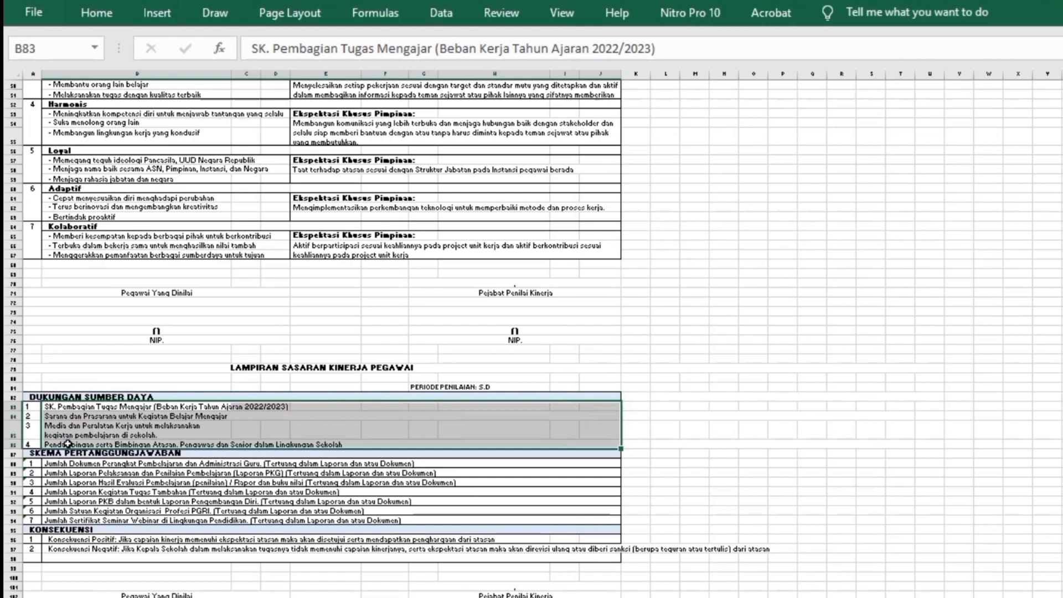
{"action": "key", "text": "ctrl+c"}
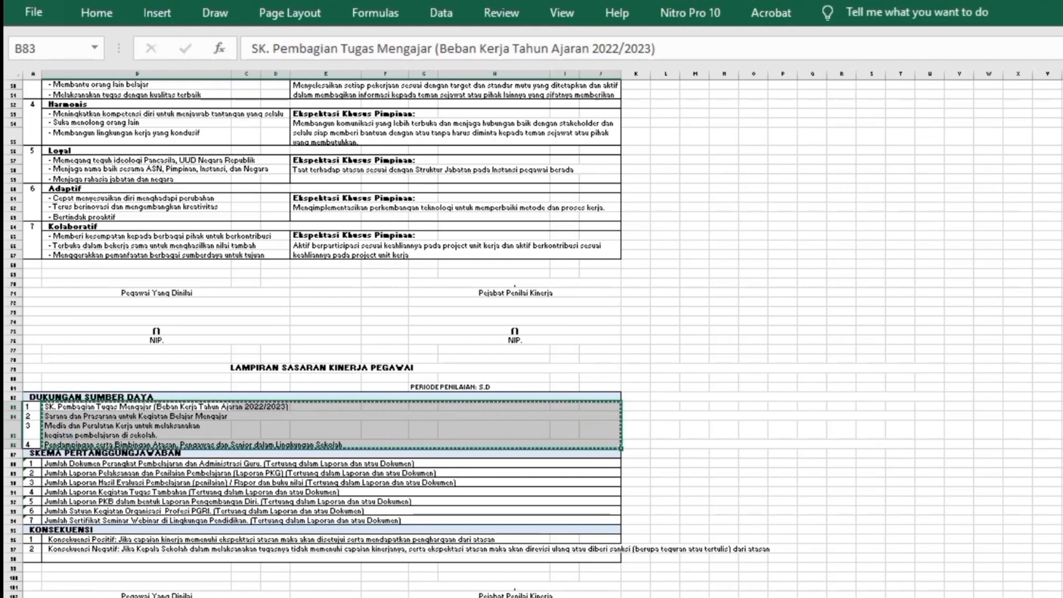
Switch to eKinerja and paste the copied entries into the Dukungan Sumber Daya section of the Lampiran, saving them
{"action": "left_click", "coordinate": [957, 597]}
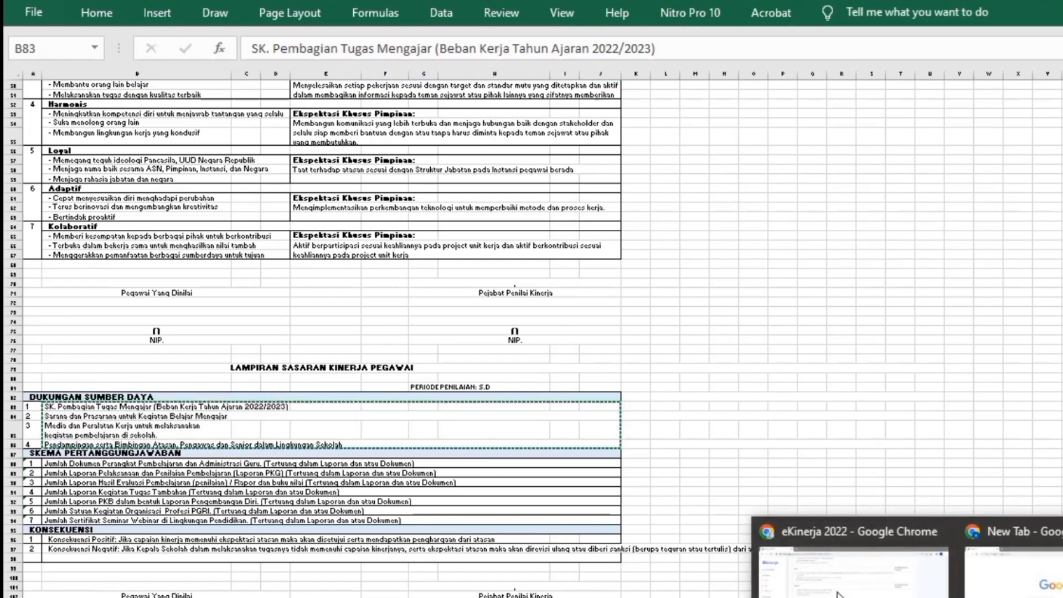
{"action": "left_click", "coordinate": [852, 572]}
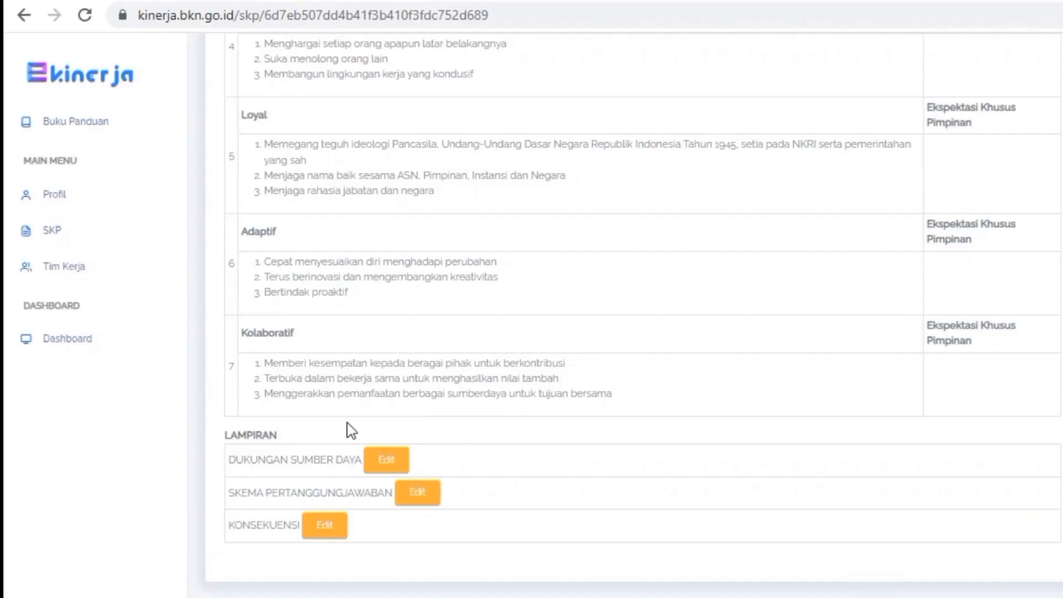
{"action": "left_click", "coordinate": [392, 461]}
{"action": "key", "text": "ctrl+v"}
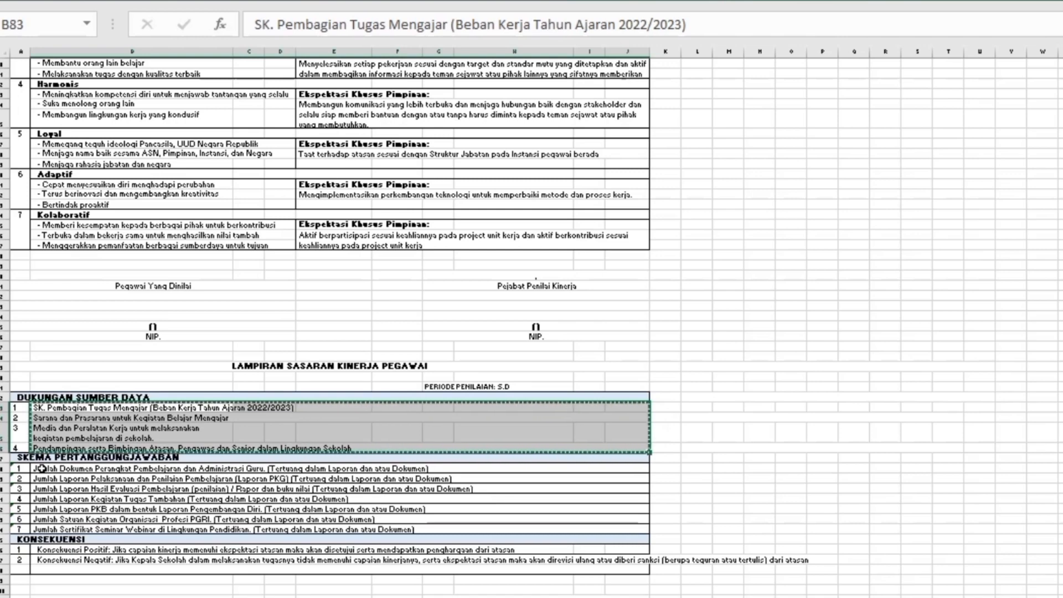
Copy the first five Skema Pertanggungjawaban entries from Excel into the matching Lampiran section in eKinerja and save them
{"action": "left_click", "coordinate": [44, 470]}
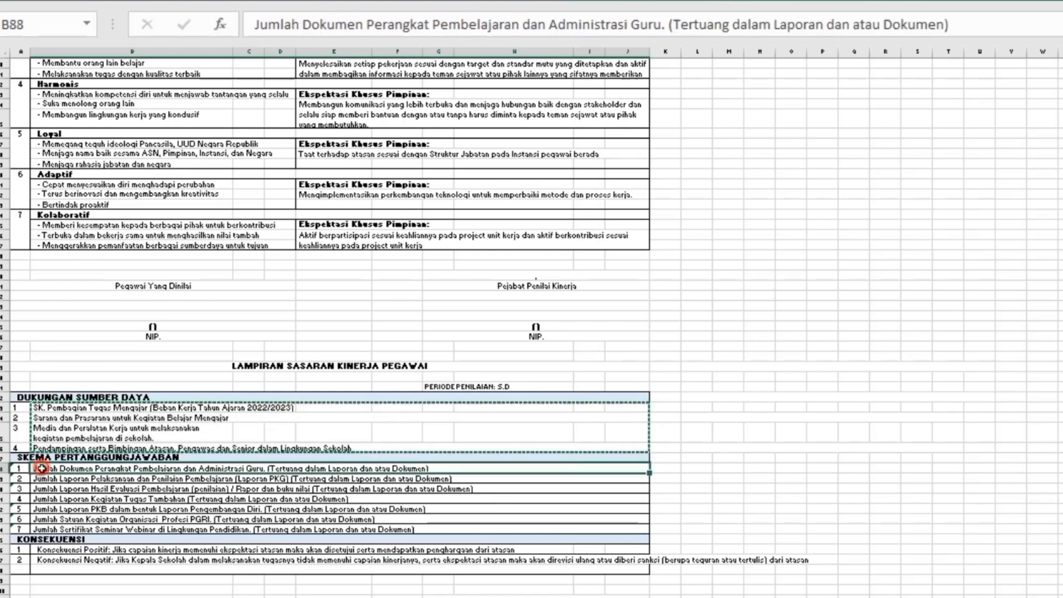
{"action": "left_click_drag", "start_coordinate": [46, 471], "coordinate": [54, 505]}
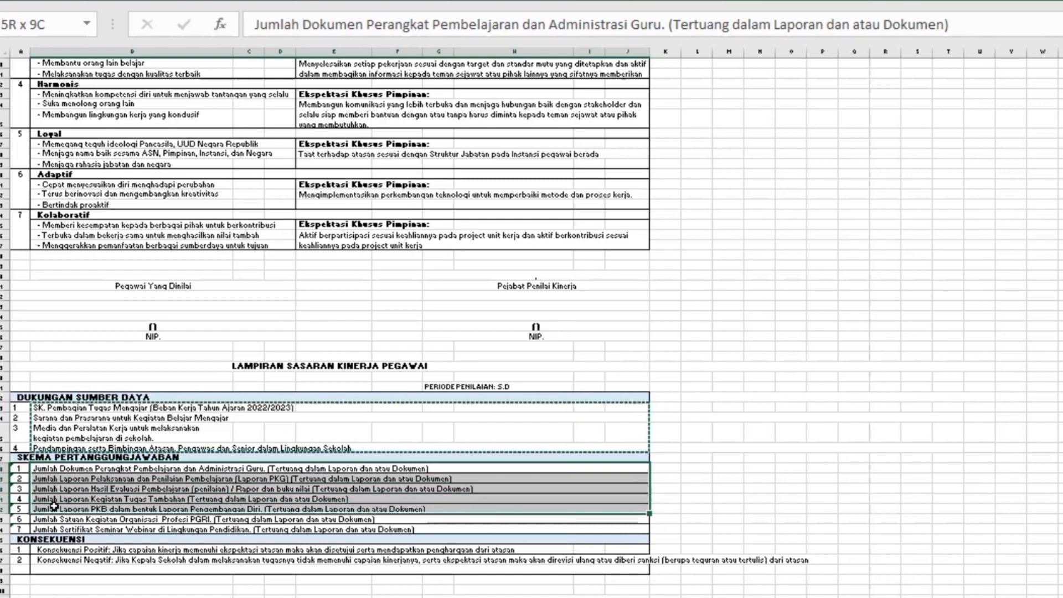
{"action": "key", "text": "ctrl+c"}
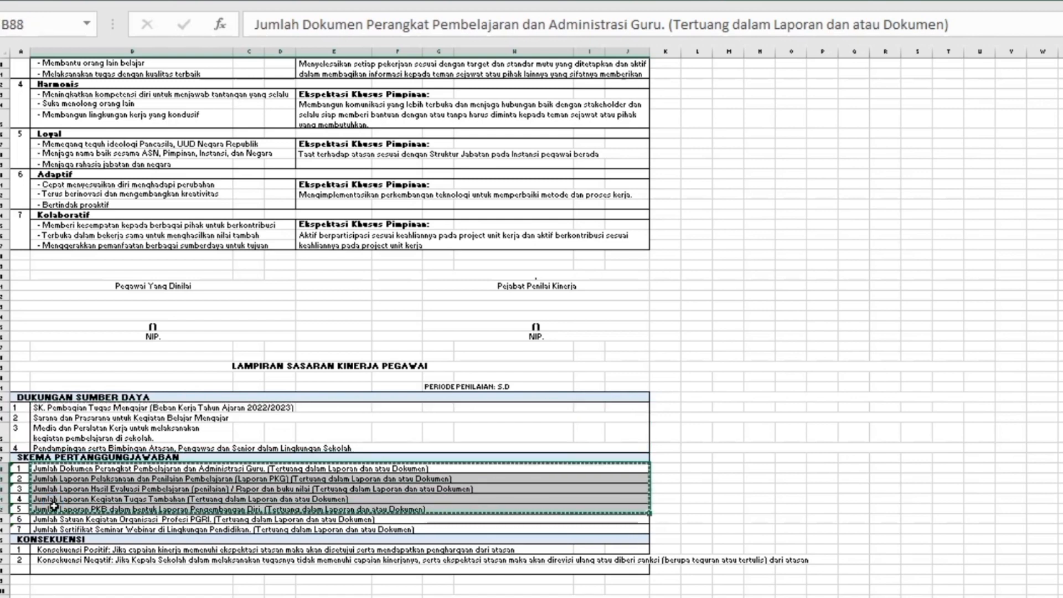
{"action": "mouse_move", "coordinate": [1007, 597]}
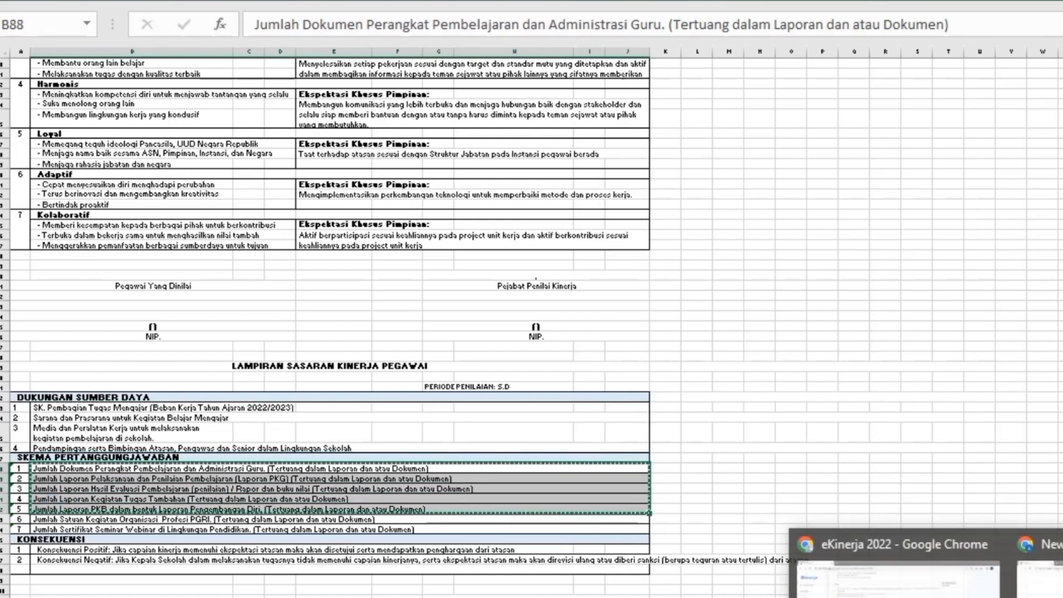
{"action": "left_click", "coordinate": [896, 575]}
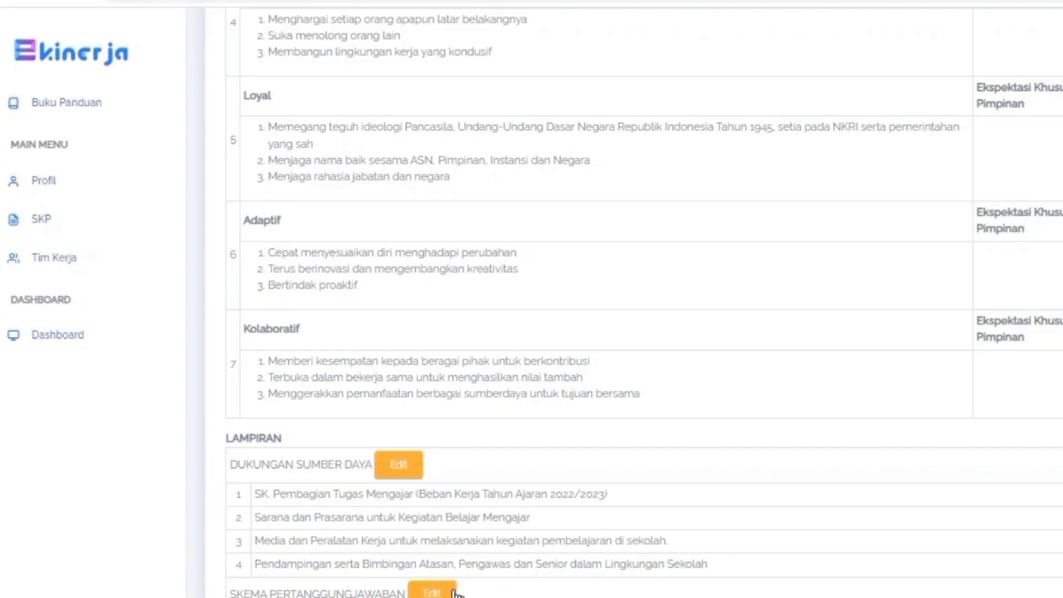
{"action": "left_click", "coordinate": [455, 592]}
{"action": "left_click", "coordinate": [497, 184]}
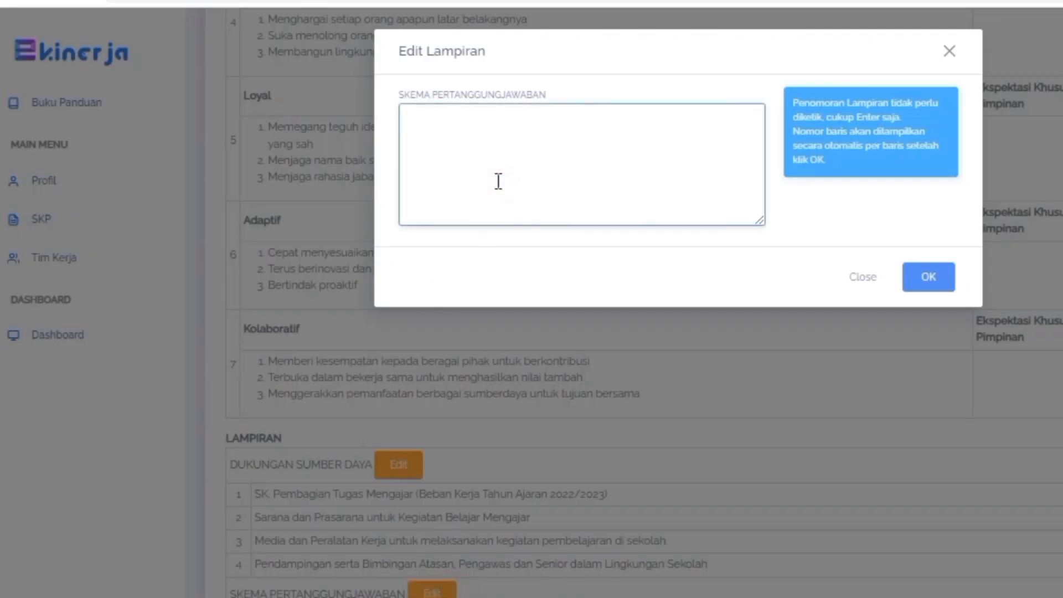
{"action": "key", "text": "ctrl+v"}
{"action": "left_click", "coordinate": [928, 277]}
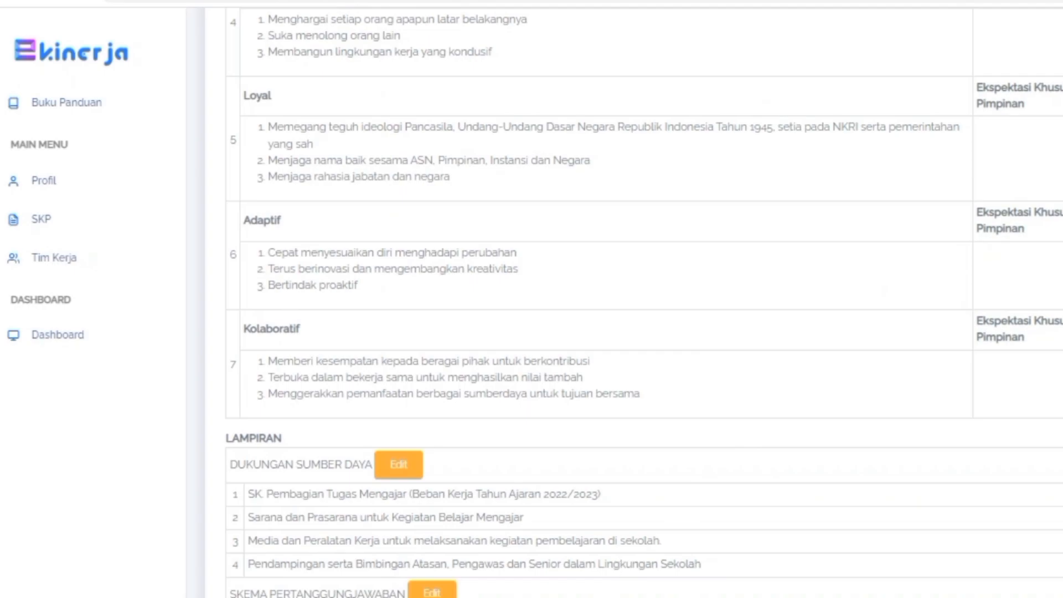
Copy the positive and negative Konsekuensi entries from Excel into the Konsekuensi section of the Lampiran in eKinerja and save them
{"action": "key", "text": "alt+Tab"}
{"action": "left_click_drag", "start_coordinate": [65, 533], "coordinate": [68, 546]}
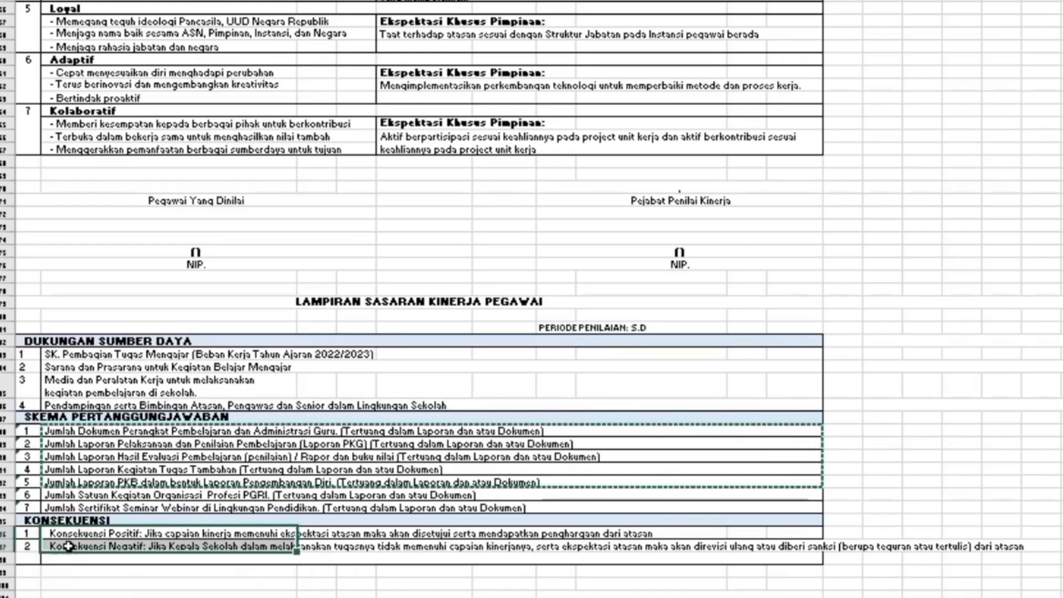
{"action": "key", "text": "ctrl+c"}
{"action": "key", "text": "alt+Tab"}
{"action": "left_click", "coordinate": [310, 517]}
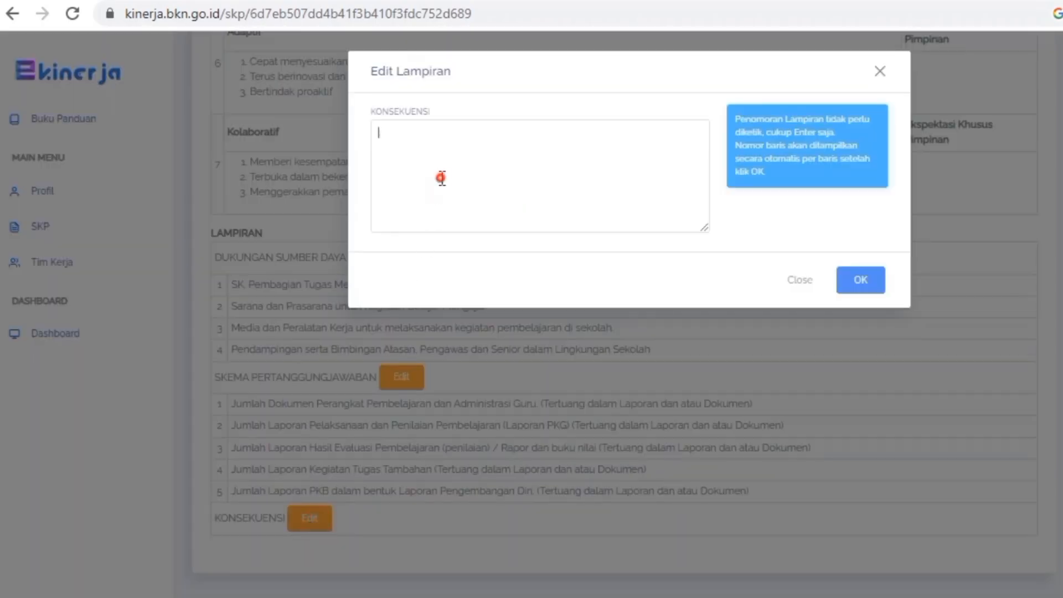
{"action": "key", "text": "ctrl+v"}
{"action": "left_click", "coordinate": [859, 280]}
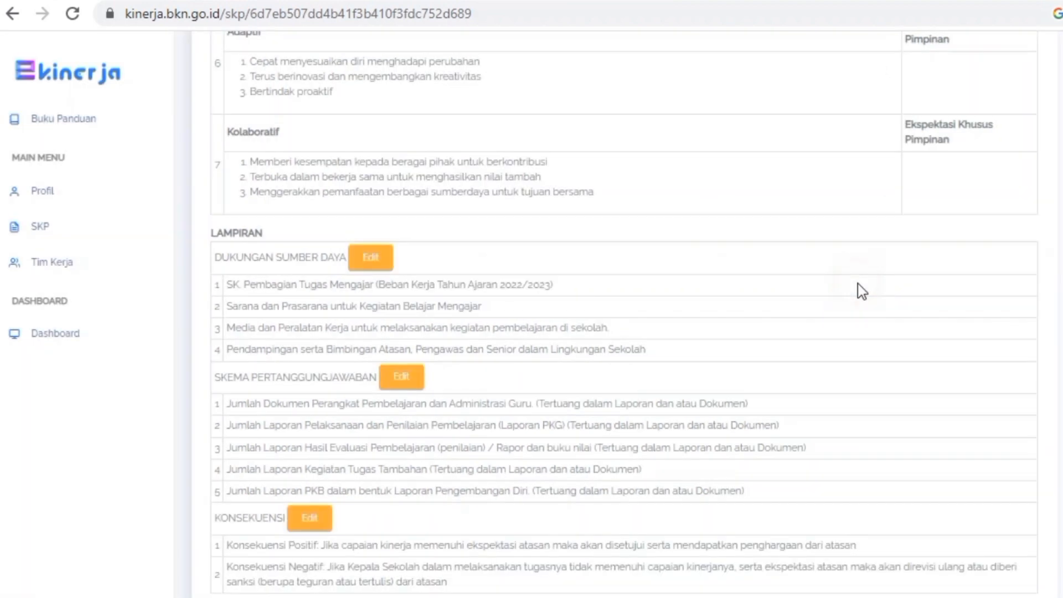
Submit the completed 2023 SKP for approval and confirm the submission
{"action": "scroll", "coordinate": [708, 497], "scroll_direction": "down", "scroll_amount": 2}
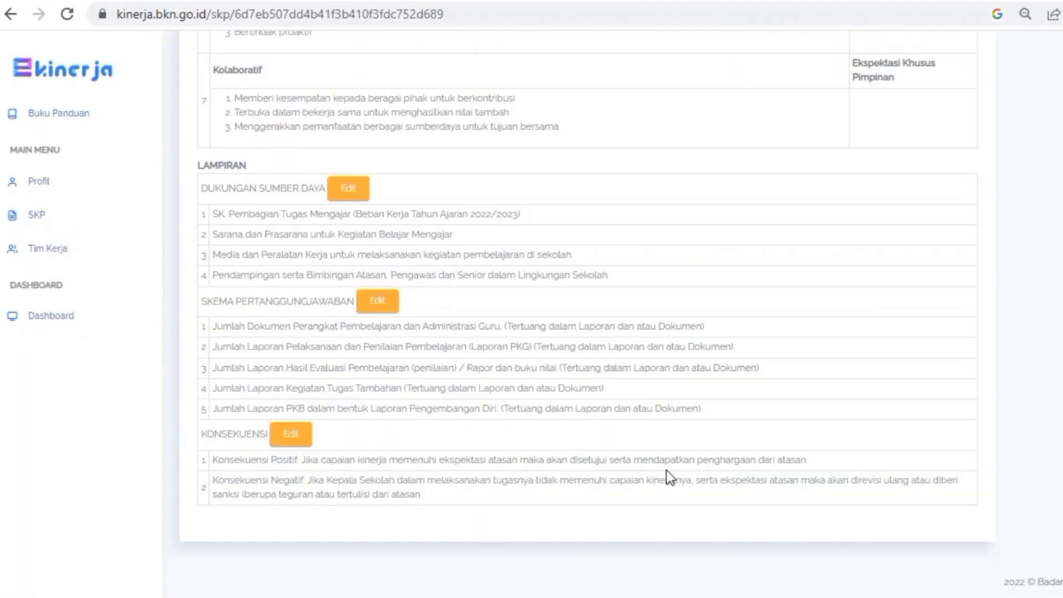
{"action": "scroll", "coordinate": [666, 470], "scroll_direction": "up", "scroll_amount": 15}
{"action": "scroll", "coordinate": [666, 470], "scroll_direction": "up", "scroll_amount": 5}
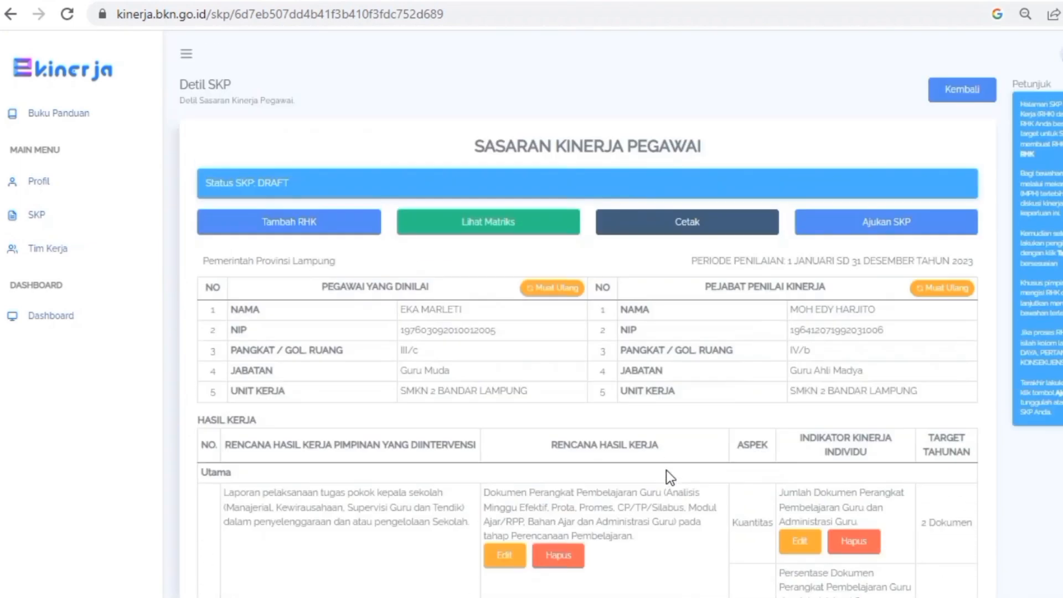
{"action": "left_click", "coordinate": [835, 224]}
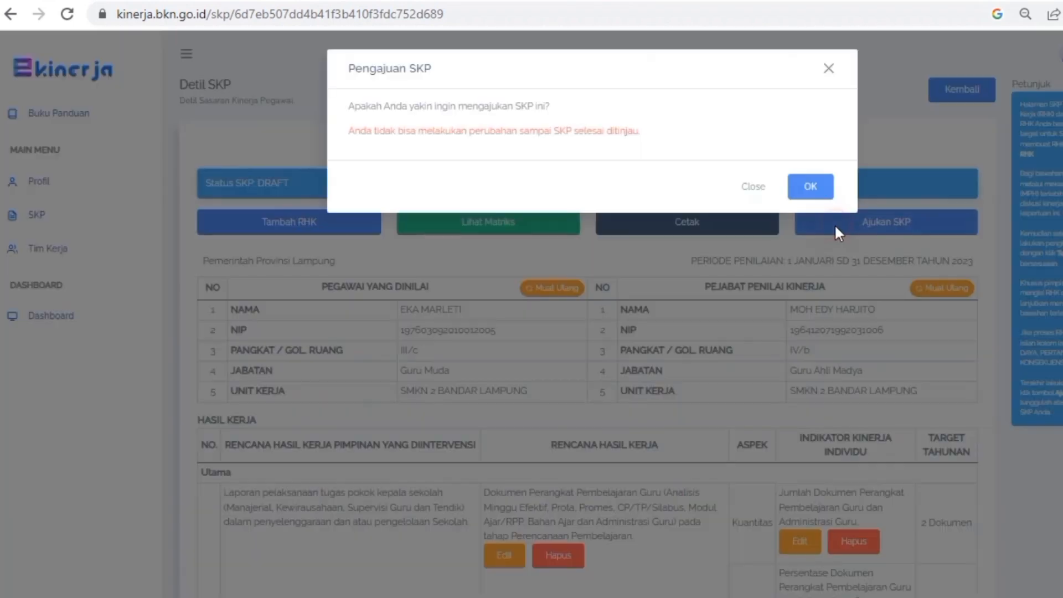
{"action": "left_click", "coordinate": [825, 188]}
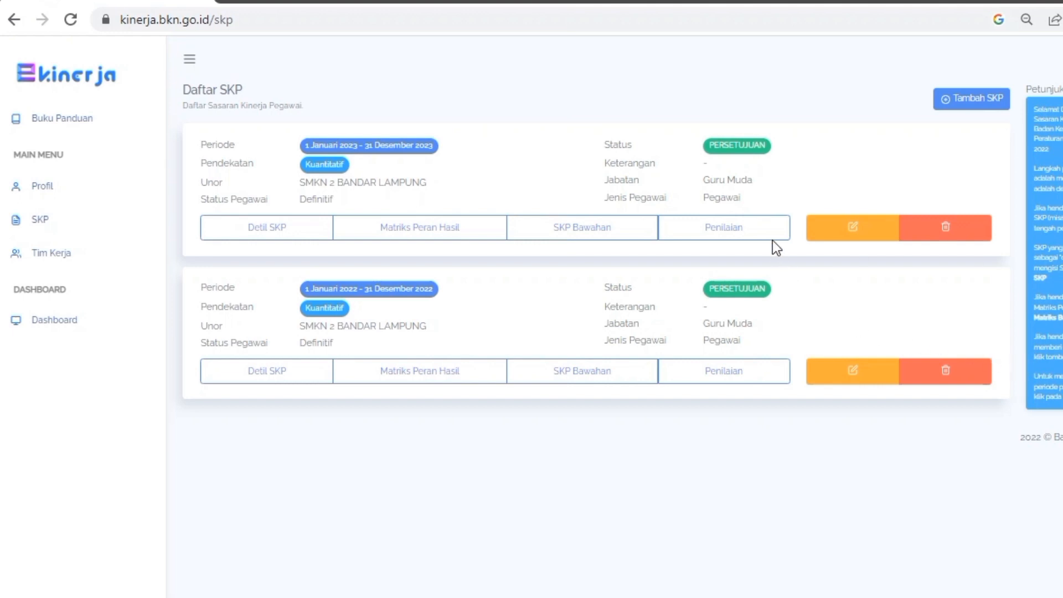
Open the Penilaian of the 2023 SKP and its Rencana Aksi for Januari
{"action": "left_click", "coordinate": [762, 228]}
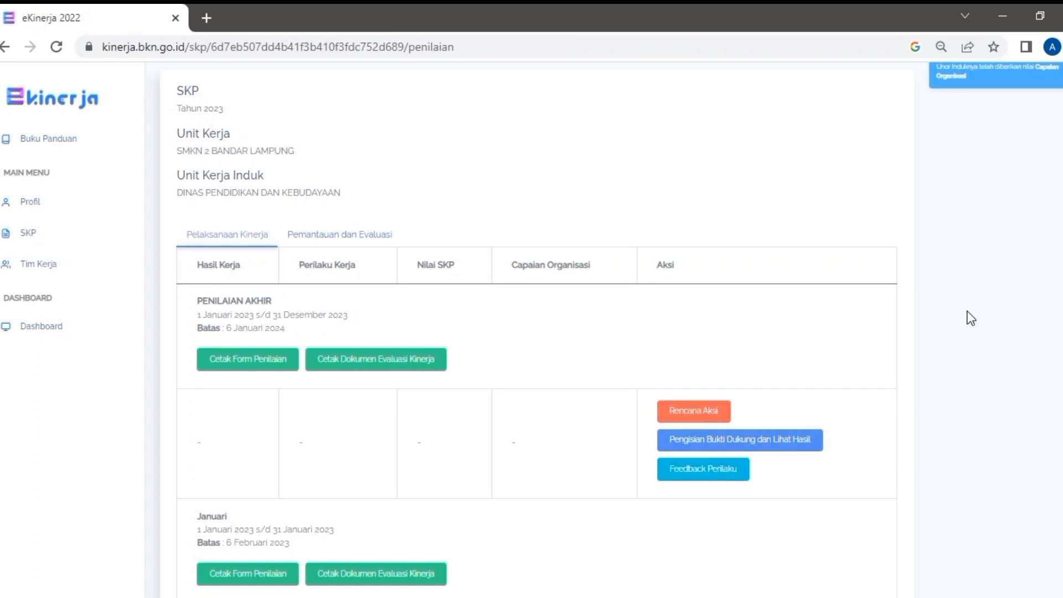
{"action": "scroll", "coordinate": [814, 384], "scroll_direction": "down", "scroll_amount": 4}
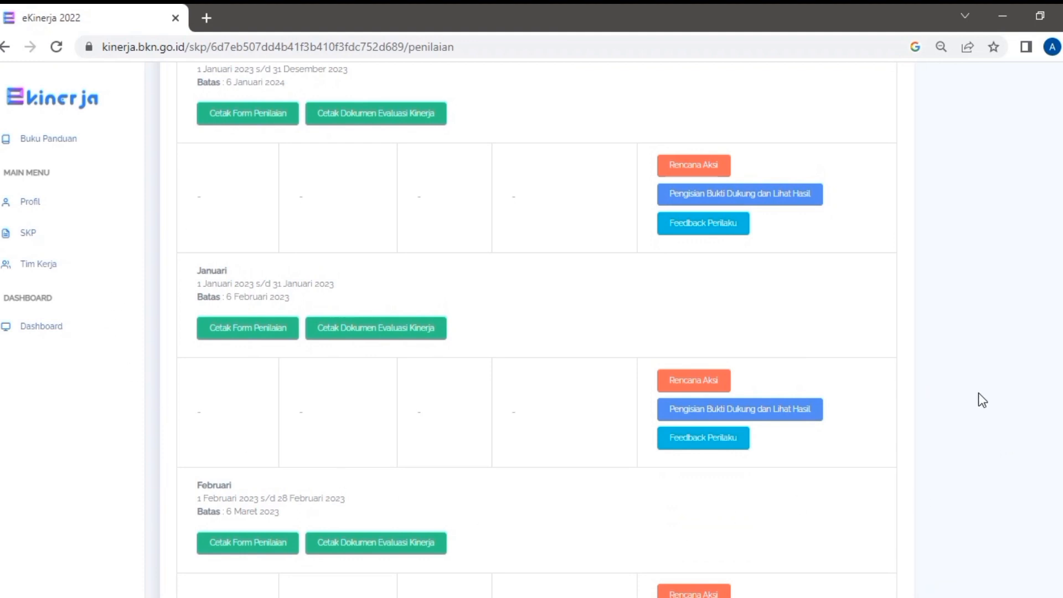
{"action": "left_click", "coordinate": [712, 387]}
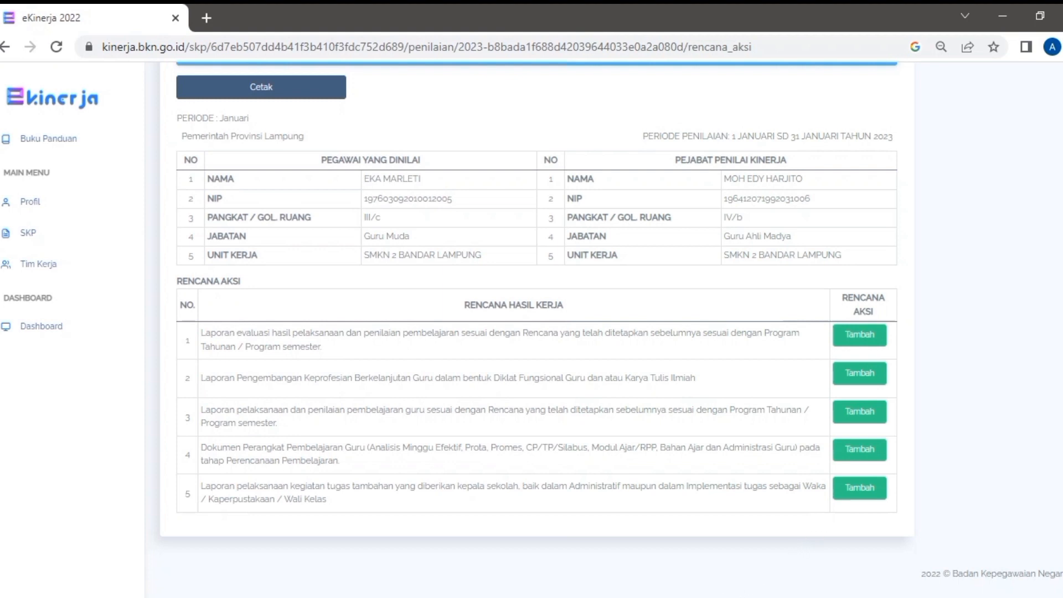
Switch to the PEMETAAN SKP sheet in Excel and examine the first RHK's monthly entries from Januari to April
{"action": "left_click", "coordinate": [689, 596]}
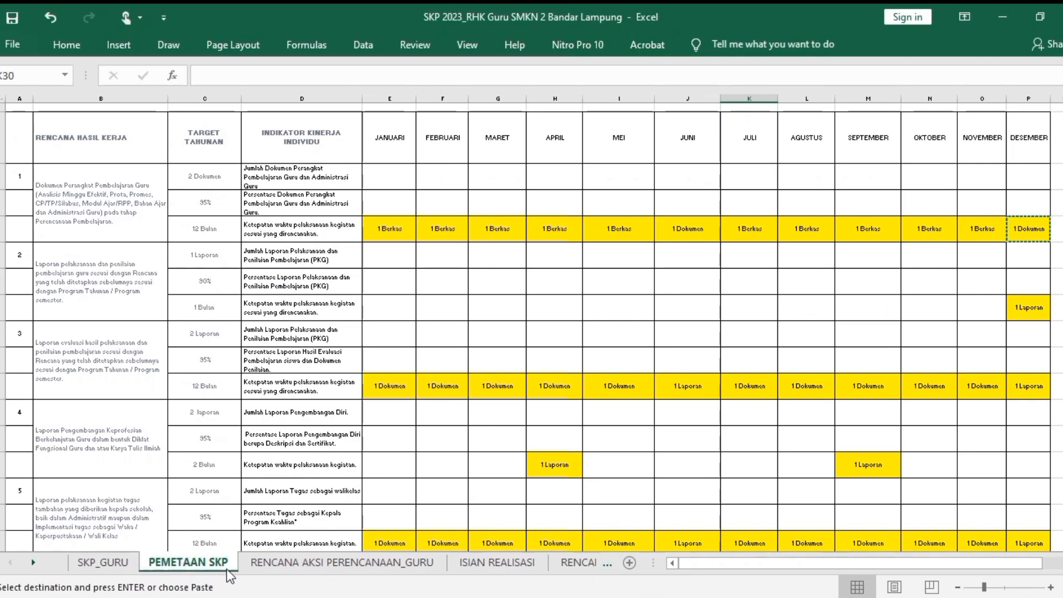
{"action": "left_click", "coordinate": [672, 568]}
{"action": "scroll", "coordinate": [634, 311], "scroll_direction": "up", "scroll_amount": 3, "text": "ctrl"}
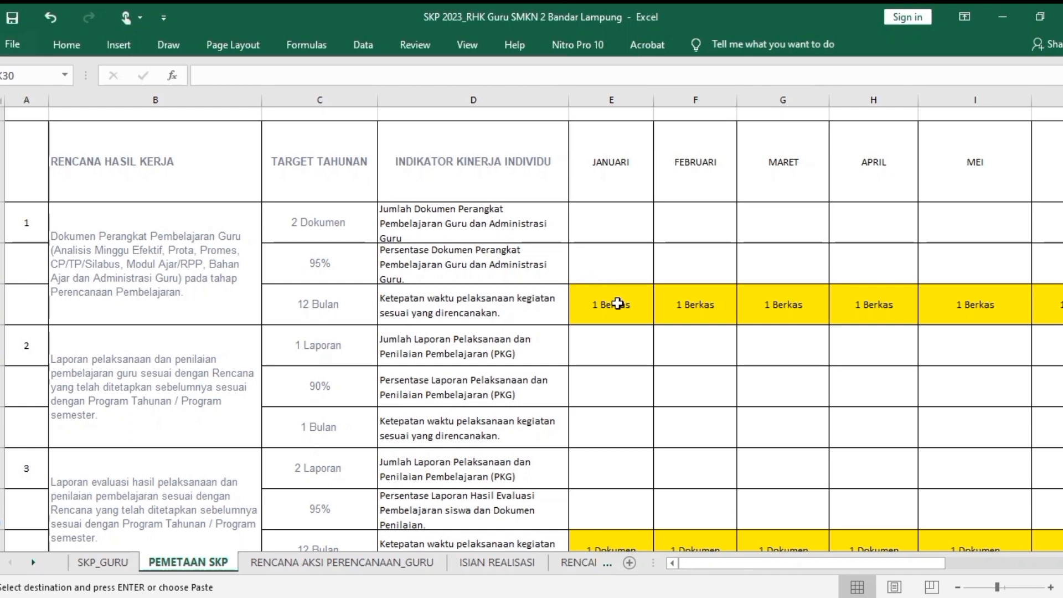
{"action": "left_click", "coordinate": [617, 303]}
{"action": "left_click", "coordinate": [676, 306]}
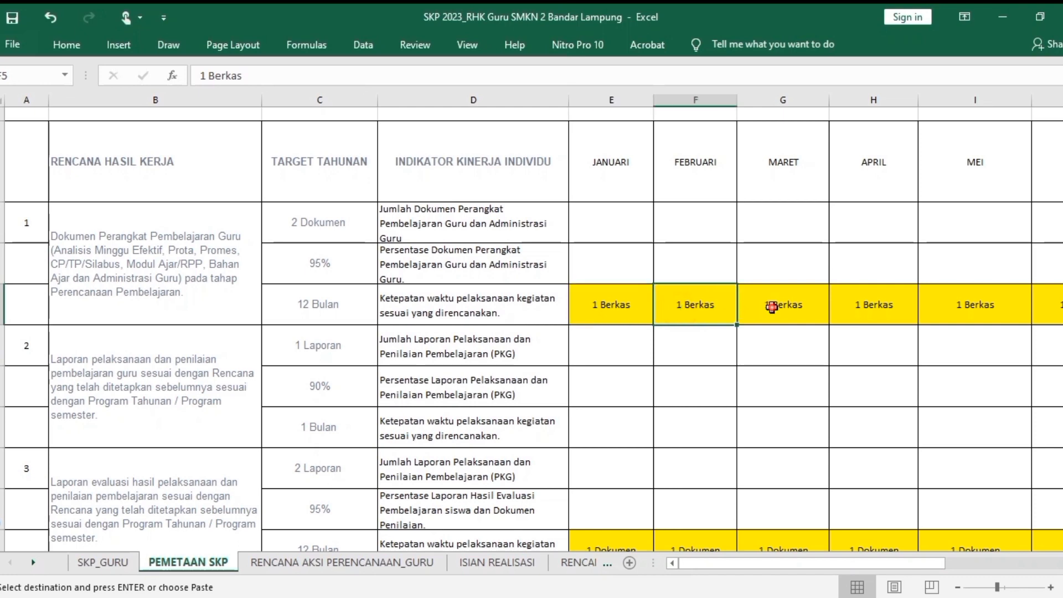
{"action": "left_click", "coordinate": [772, 307]}
{"action": "left_click", "coordinate": [901, 313]}
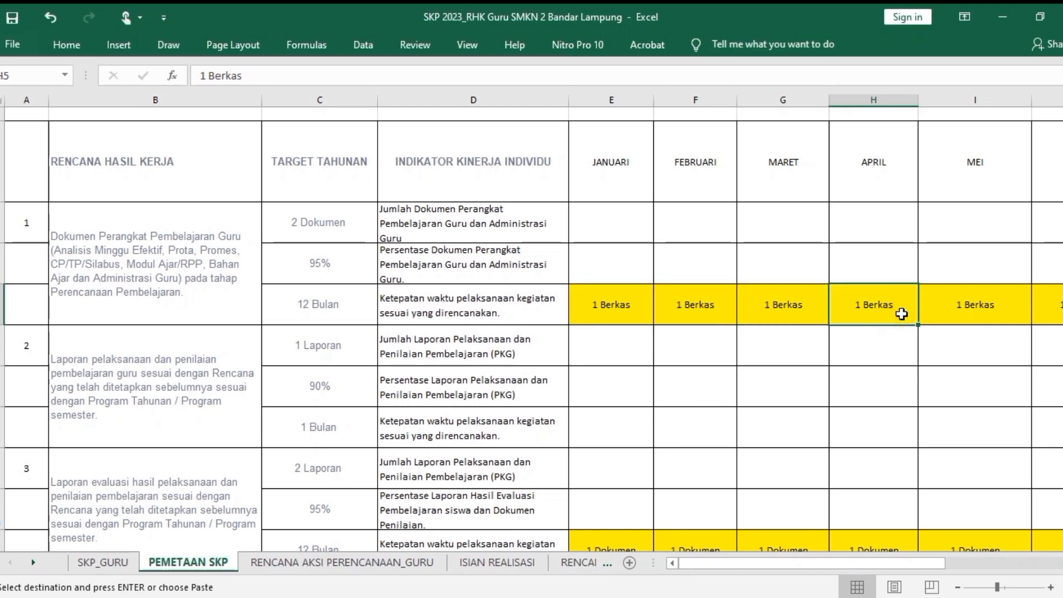
Compare the first RHK's annual document target with its monthly entries for Juni and Desember
{"action": "left_click", "coordinate": [371, 229]}
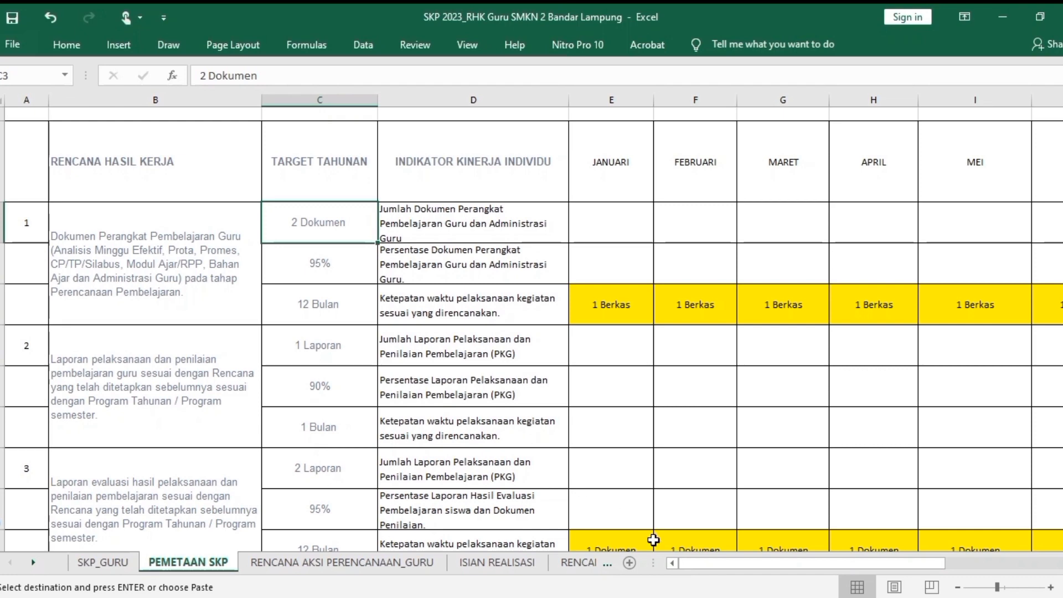
{"action": "left_click_drag", "start_coordinate": [718, 566], "coordinate": [792, 570]}
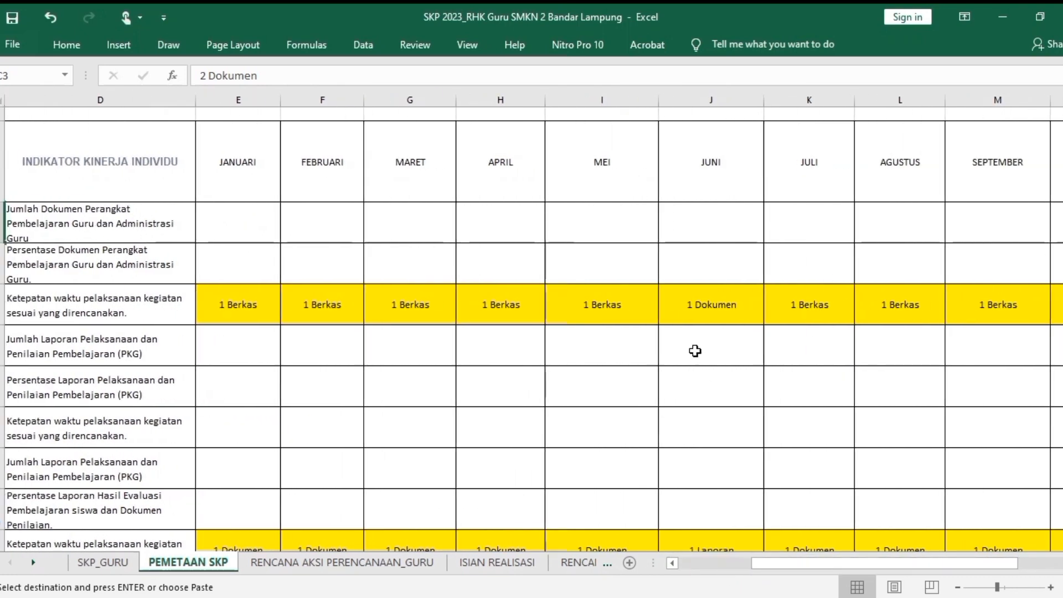
{"action": "left_click", "coordinate": [686, 306]}
{"action": "left_click_drag", "start_coordinate": [872, 562], "coordinate": [916, 563]}
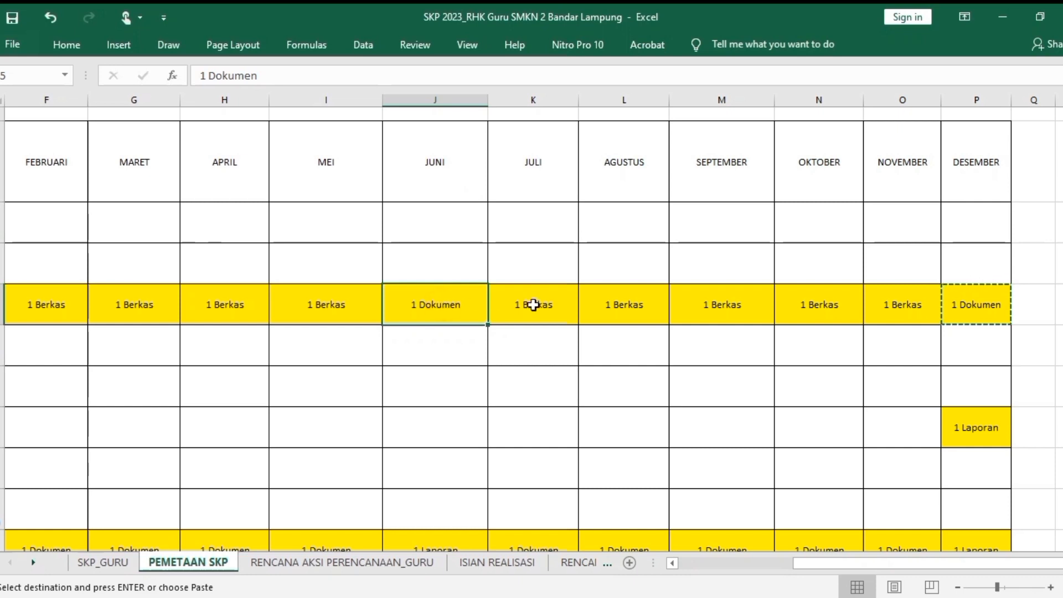
{"action": "left_click", "coordinate": [985, 308]}
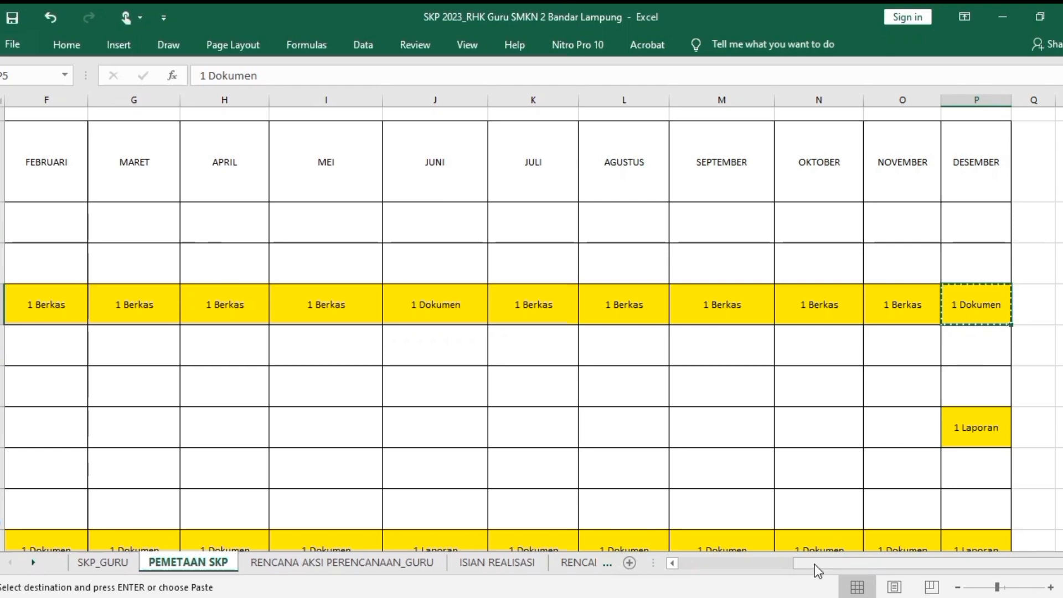
{"action": "left_click_drag", "start_coordinate": [816, 569], "coordinate": [728, 562]}
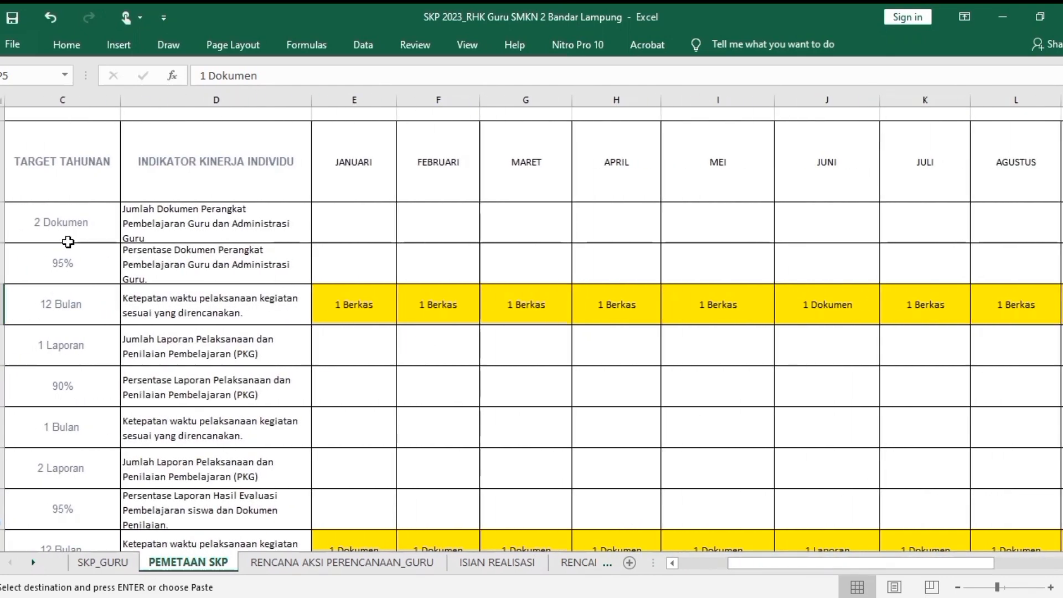
{"action": "left_click", "coordinate": [66, 230]}
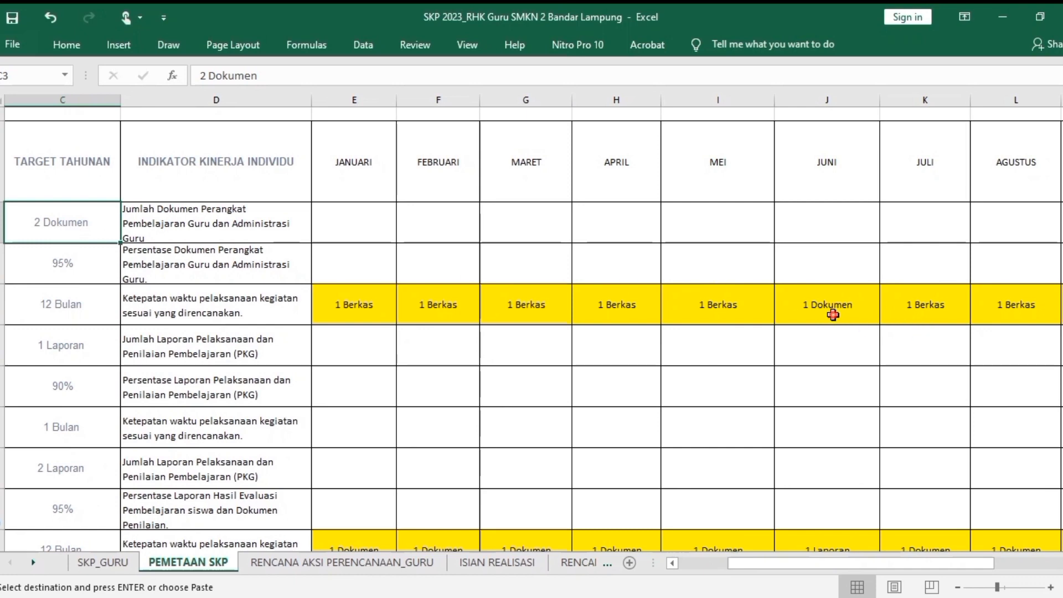
{"action": "left_click", "coordinate": [831, 314]}
{"action": "left_click_drag", "start_coordinate": [847, 563], "coordinate": [871, 564]}
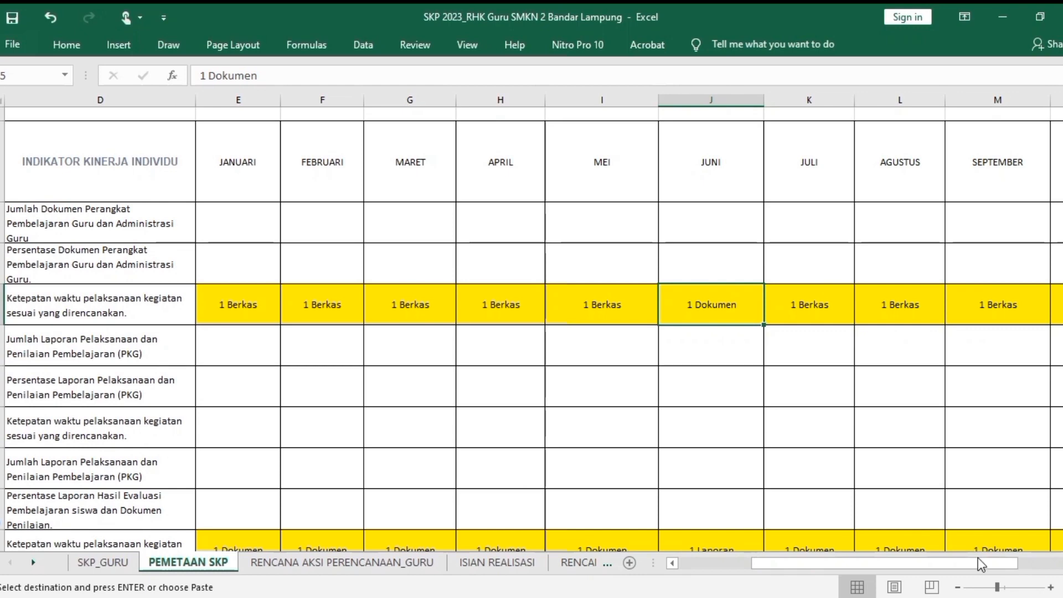
Go back over the first RHK's monthly entries from Januari to Mei
{"action": "left_click_drag", "start_coordinate": [983, 564], "coordinate": [907, 561]}
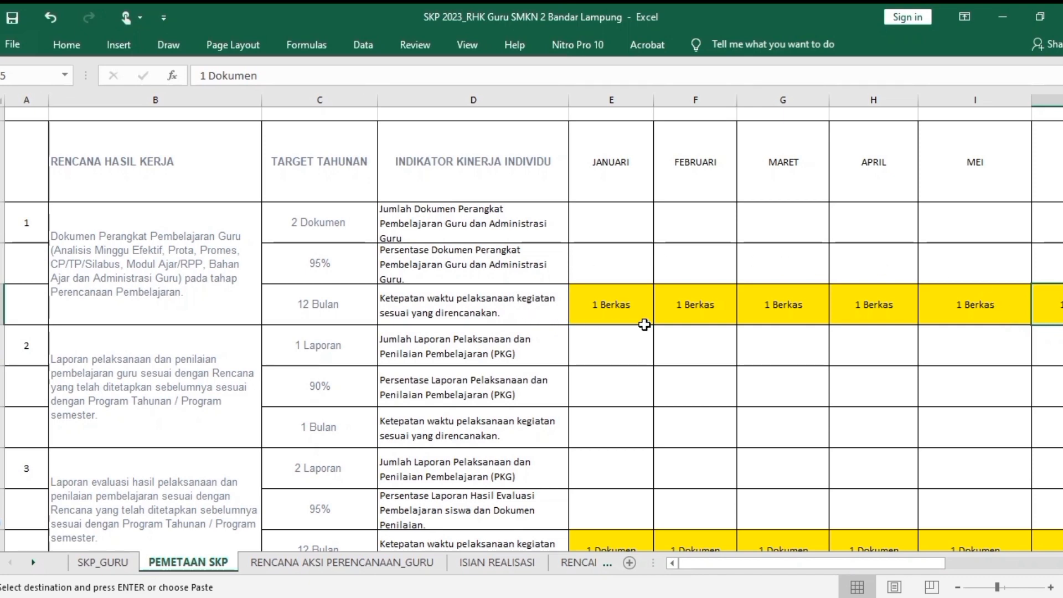
{"action": "left_click", "coordinate": [636, 306]}
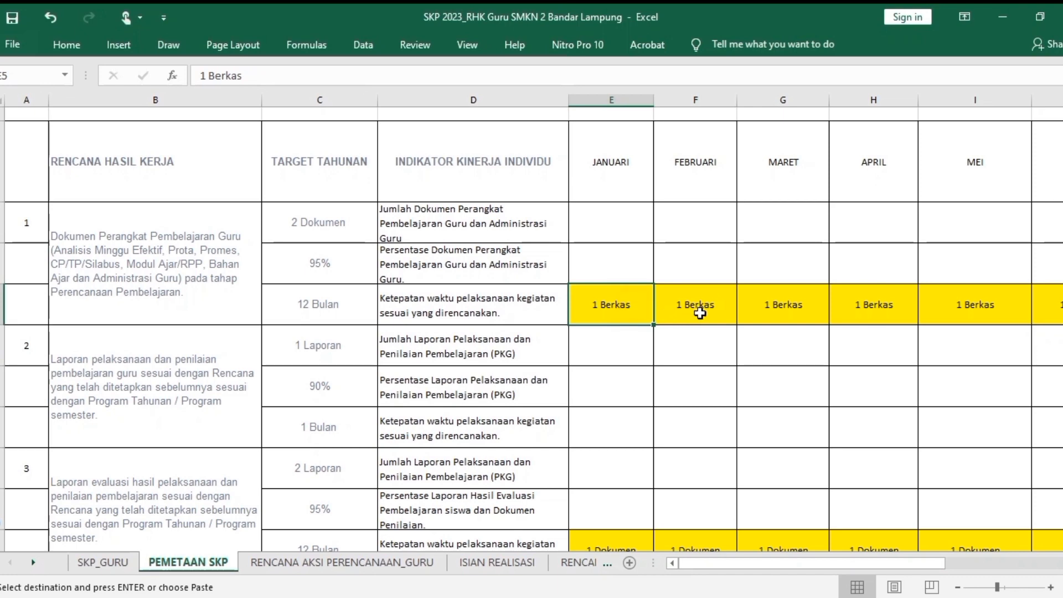
{"action": "left_click", "coordinate": [700, 311]}
{"action": "left_click", "coordinate": [773, 307]}
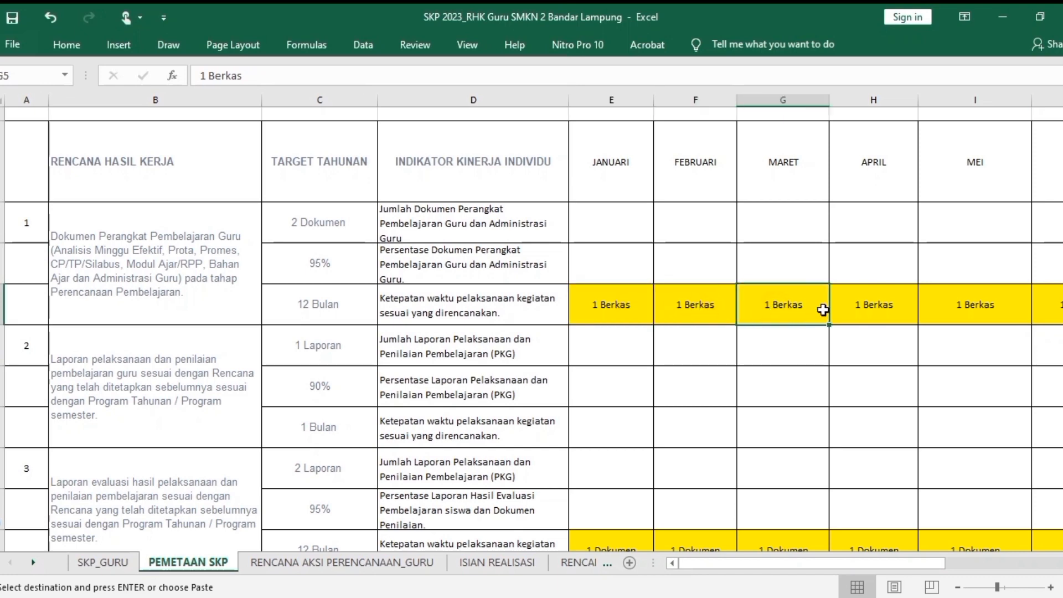
{"action": "left_click", "coordinate": [857, 311]}
{"action": "left_click", "coordinate": [960, 306]}
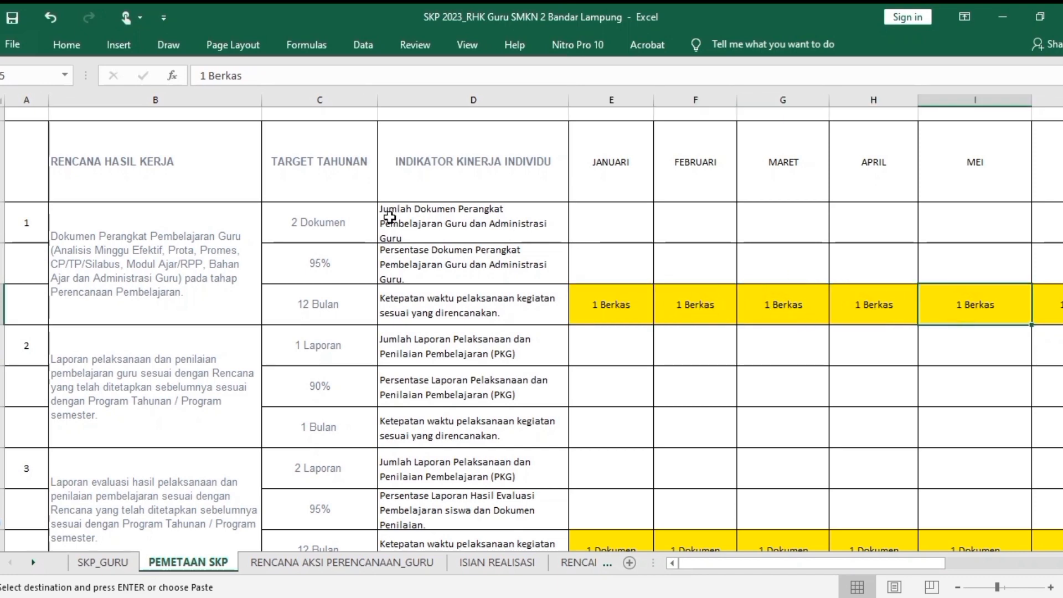
Compare the first RHK's annual document target with its monthly entries from Januari to Mei
{"action": "left_click", "coordinate": [359, 233]}
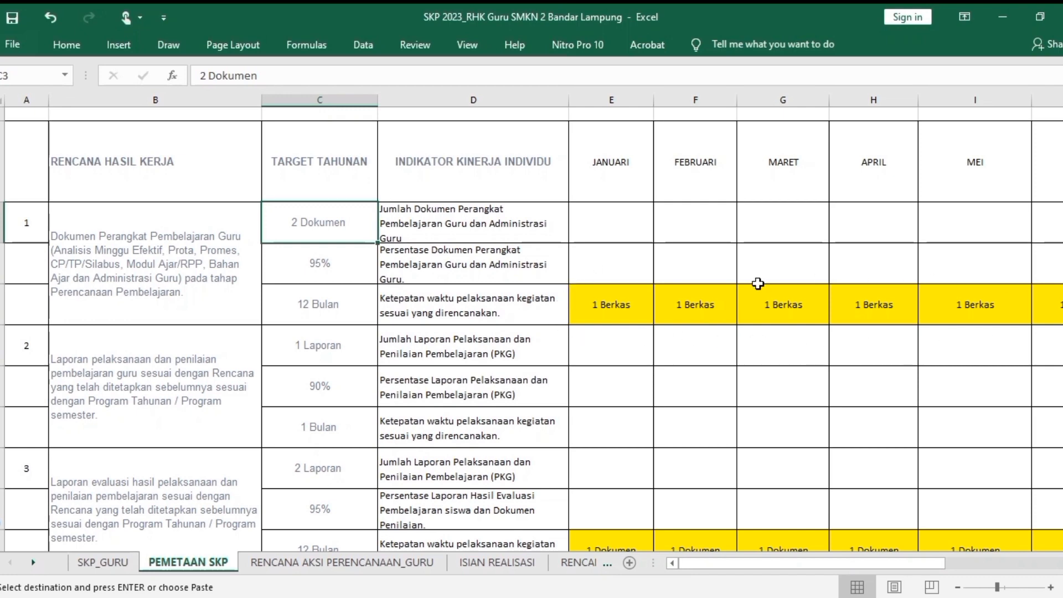
{"action": "left_click", "coordinate": [608, 311]}
{"action": "left_click", "coordinate": [707, 307]}
{"action": "left_click", "coordinate": [800, 317]}
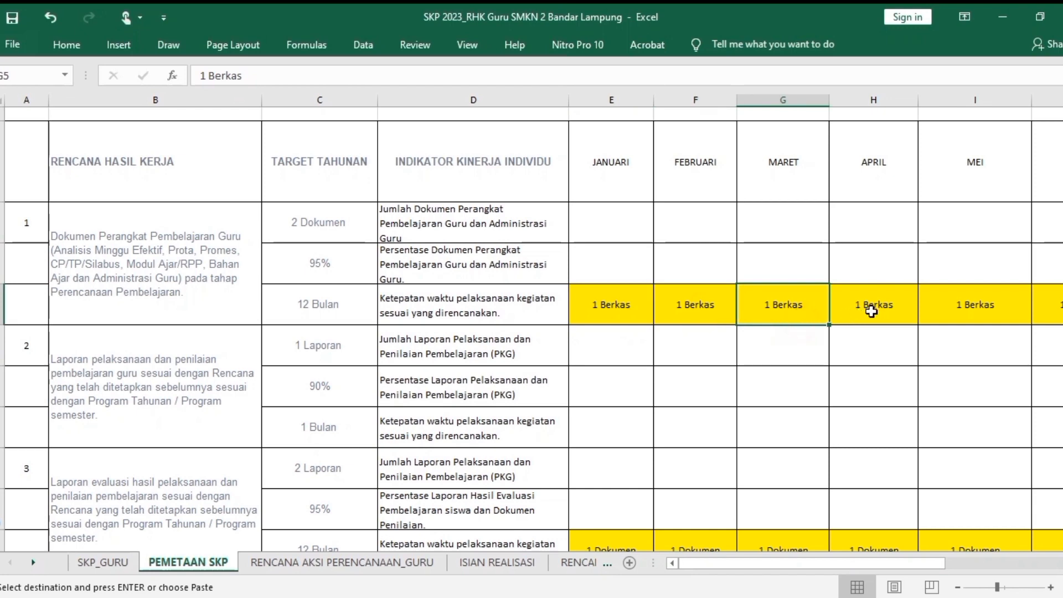
{"action": "left_click", "coordinate": [871, 311]}
{"action": "left_click", "coordinate": [985, 309]}
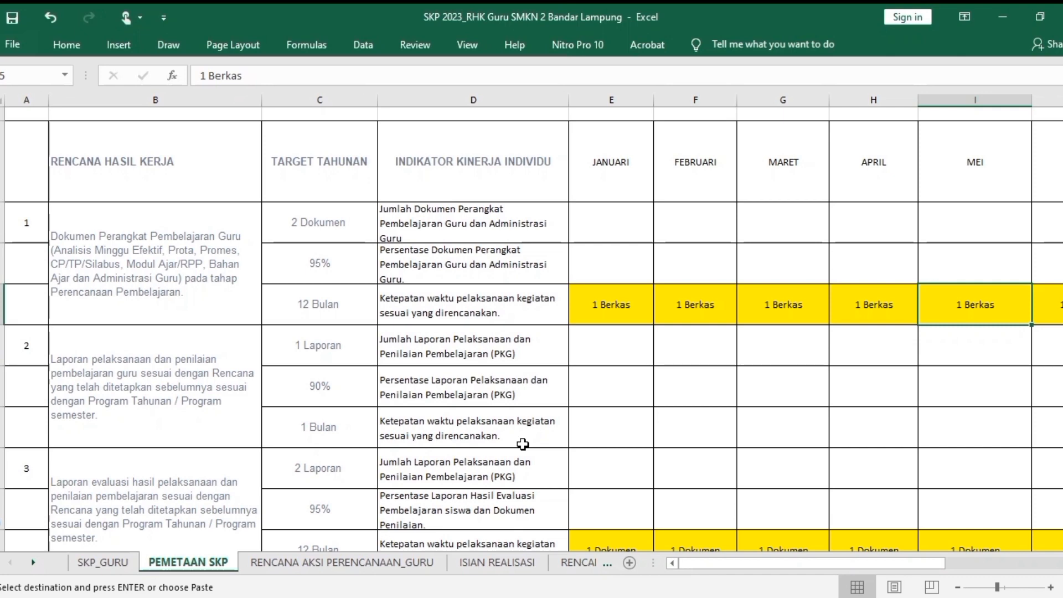
Examine the second RHK's monthly entries on the timeliness row from Januari through Desember
{"action": "left_click", "coordinate": [106, 396]}
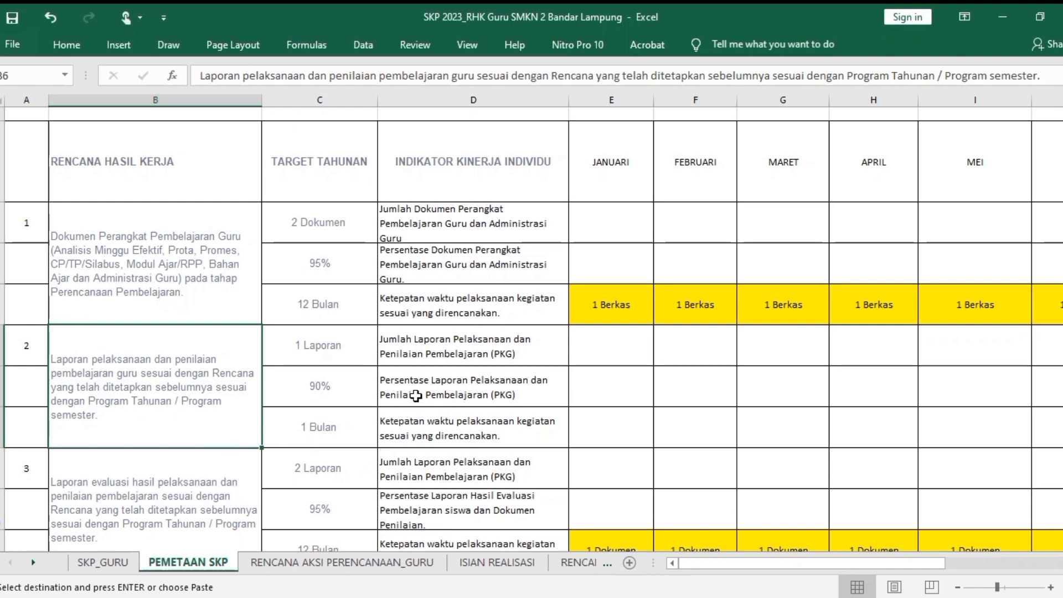
{"action": "left_click", "coordinate": [575, 437]}
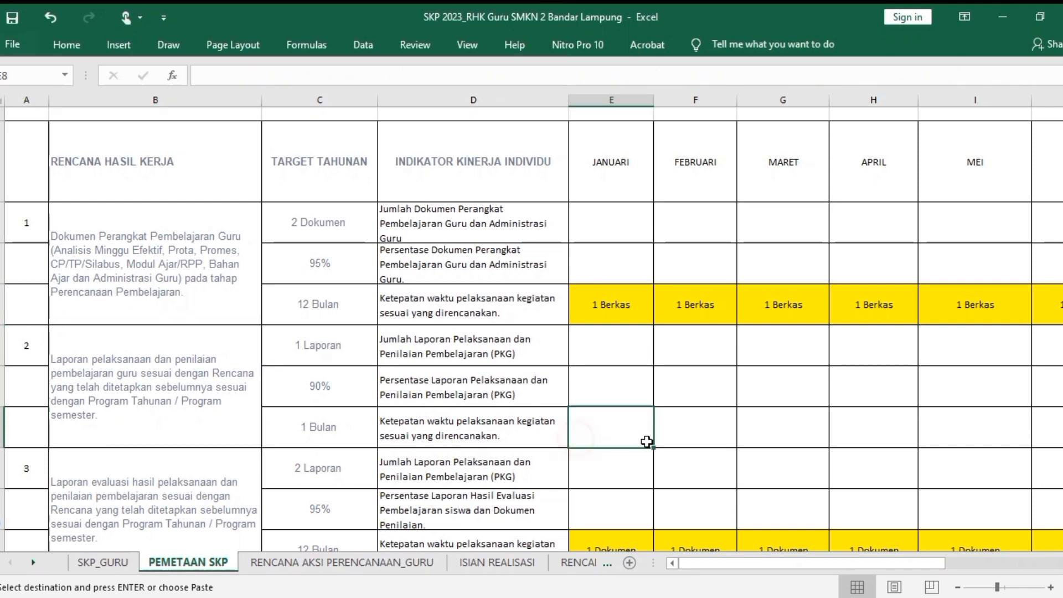
{"action": "left_click", "coordinate": [669, 438]}
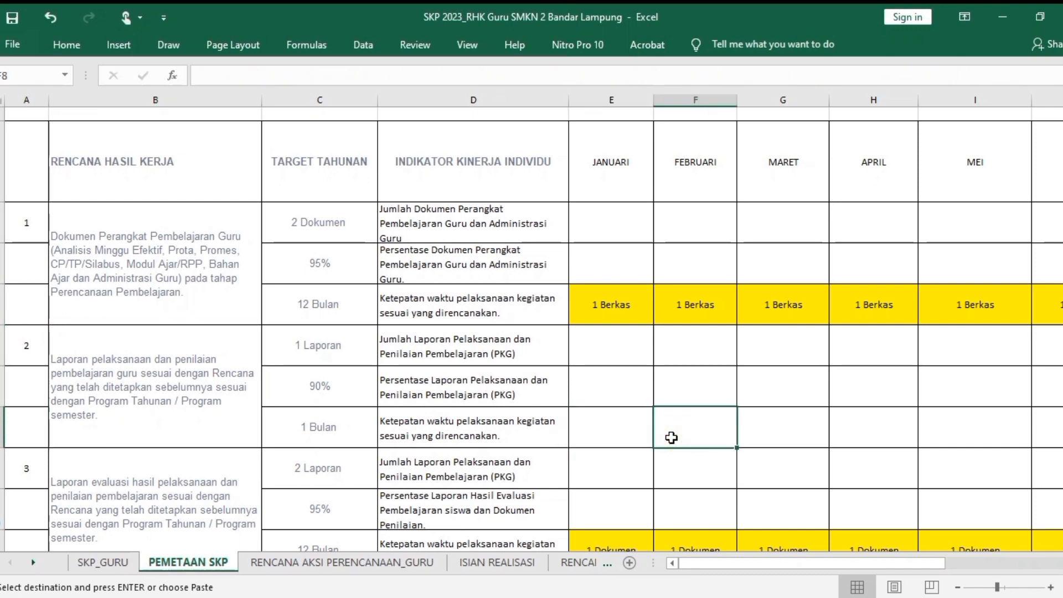
{"action": "key", "text": "Right"}
{"action": "key", "text": "Right"}
{"action": "key", "text": "Right"}
{"action": "key", "text": "Right"}
{"action": "key", "text": "Right"}
{"action": "key", "text": "Right"}
{"action": "key", "text": "Right"}
{"action": "key", "text": "Right"}
{"action": "key", "text": "Right"}
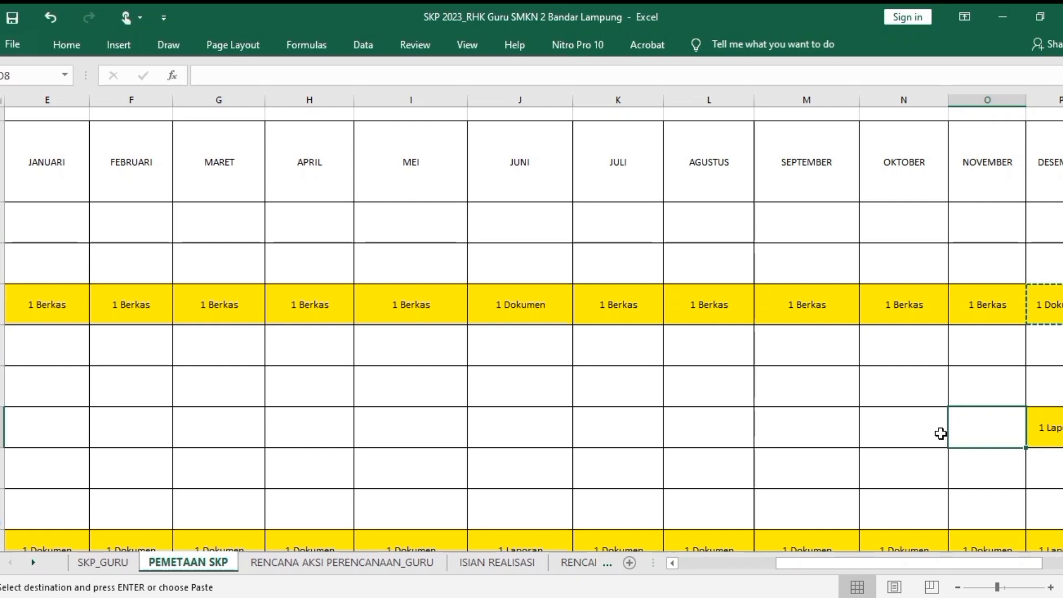
{"action": "left_click", "coordinate": [1051, 433]}
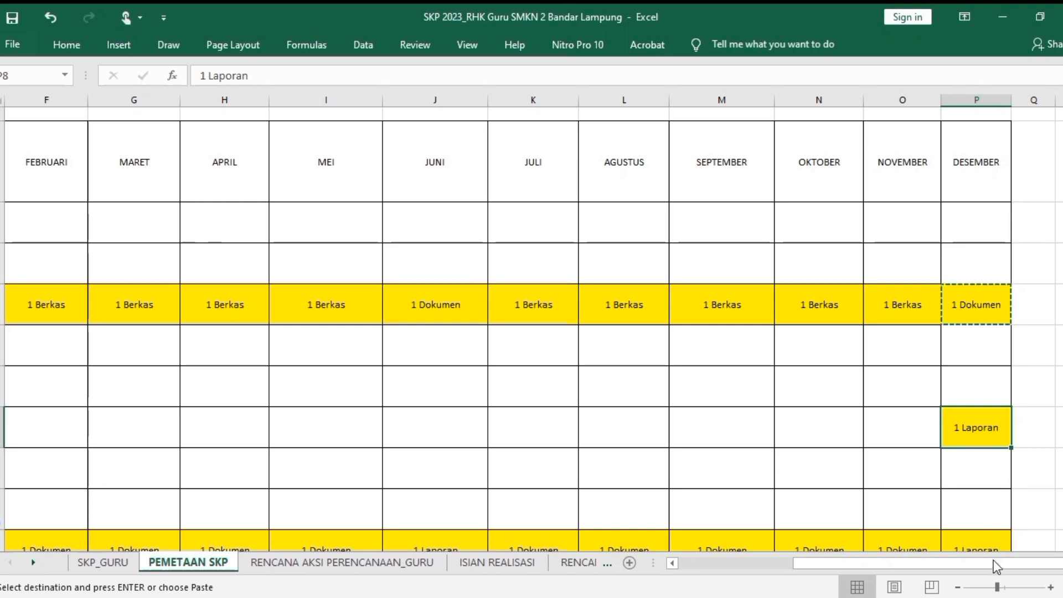
Examine the third RHK's monthly entries on the timeliness row from Januari to Juni
{"action": "left_click_drag", "start_coordinate": [992, 563], "coordinate": [828, 561]}
{"action": "scroll", "coordinate": [592, 353], "scroll_direction": "down", "scroll_amount": 1}
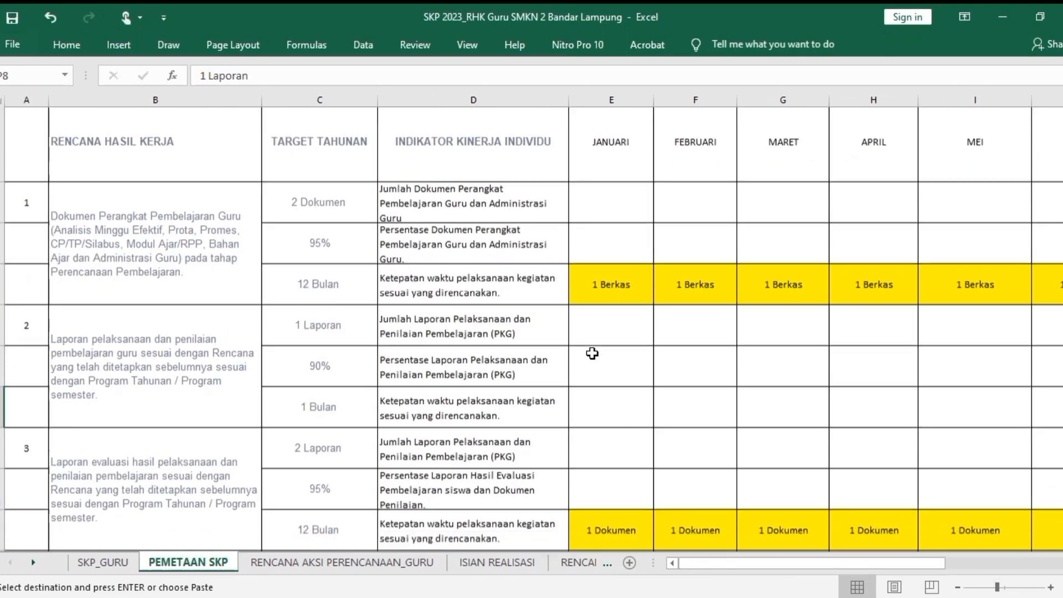
{"action": "scroll", "coordinate": [592, 353], "scroll_direction": "down", "scroll_amount": 1}
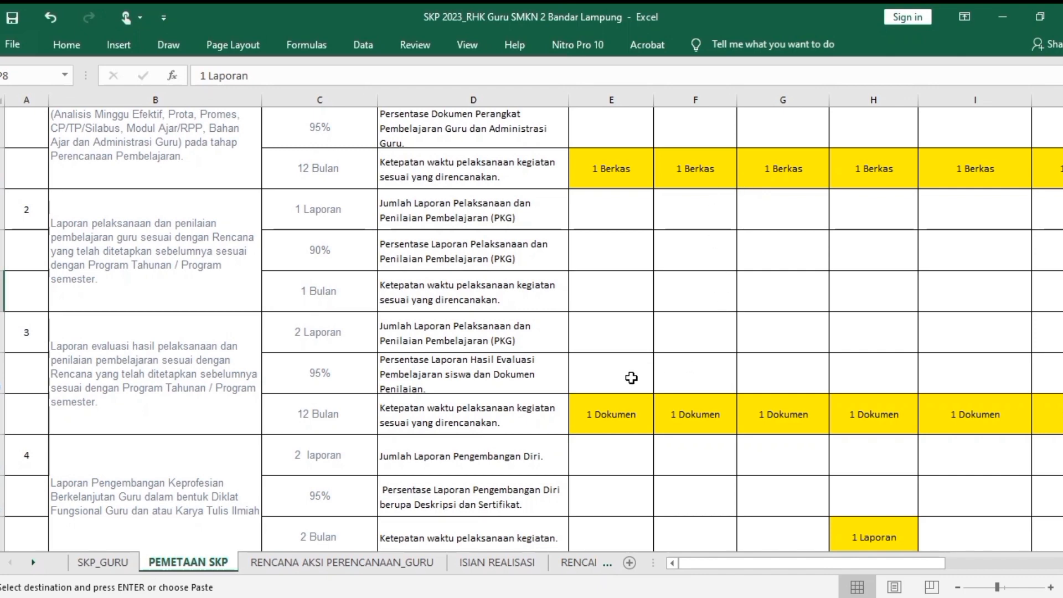
{"action": "left_click", "coordinate": [626, 410]}
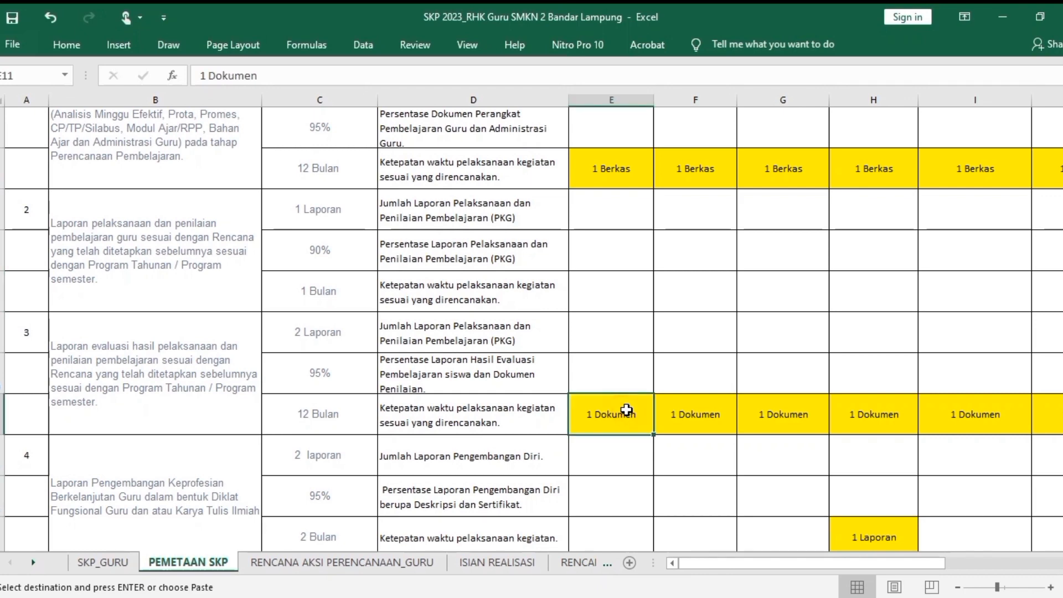
{"action": "left_click", "coordinate": [678, 416]}
{"action": "left_click", "coordinate": [780, 419]}
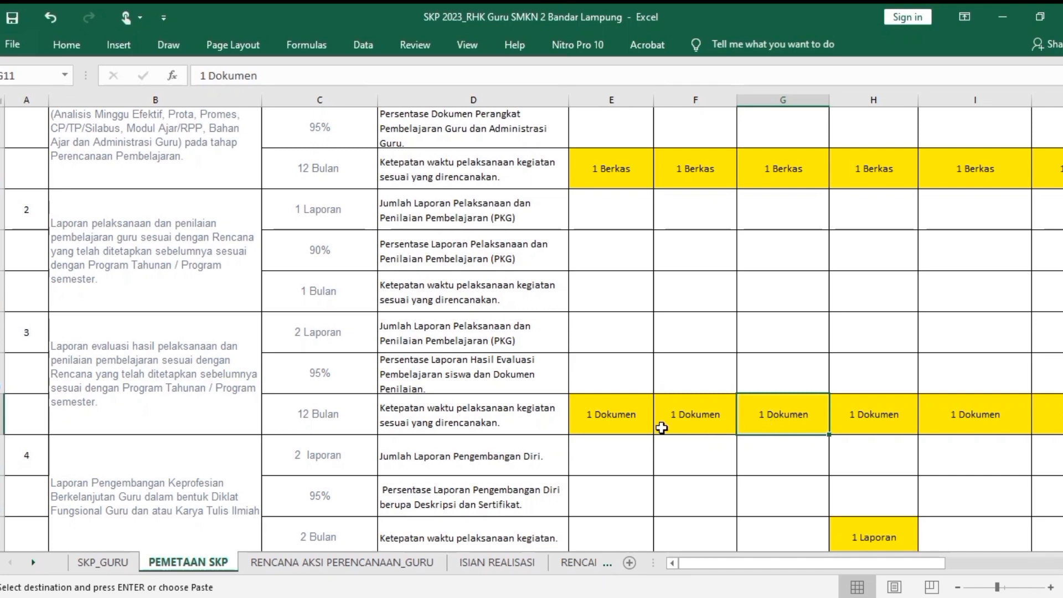
{"action": "left_click", "coordinate": [623, 414]}
{"action": "left_click", "coordinate": [681, 417]}
{"action": "left_click", "coordinate": [764, 418]}
{"action": "left_click", "coordinate": [892, 415]}
{"action": "left_click", "coordinate": [953, 413]}
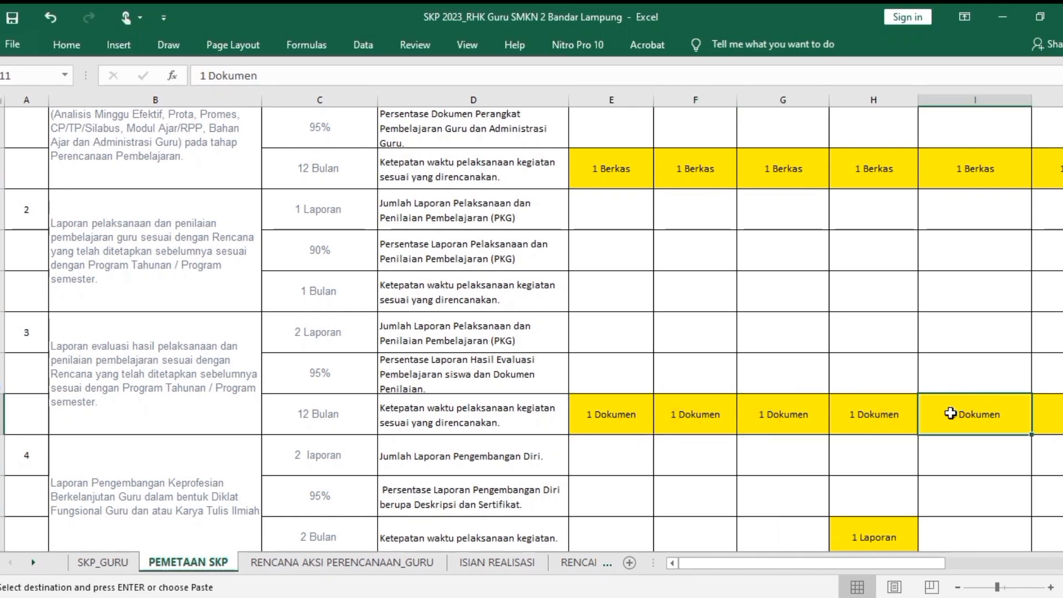
{"action": "key", "text": "Right"}
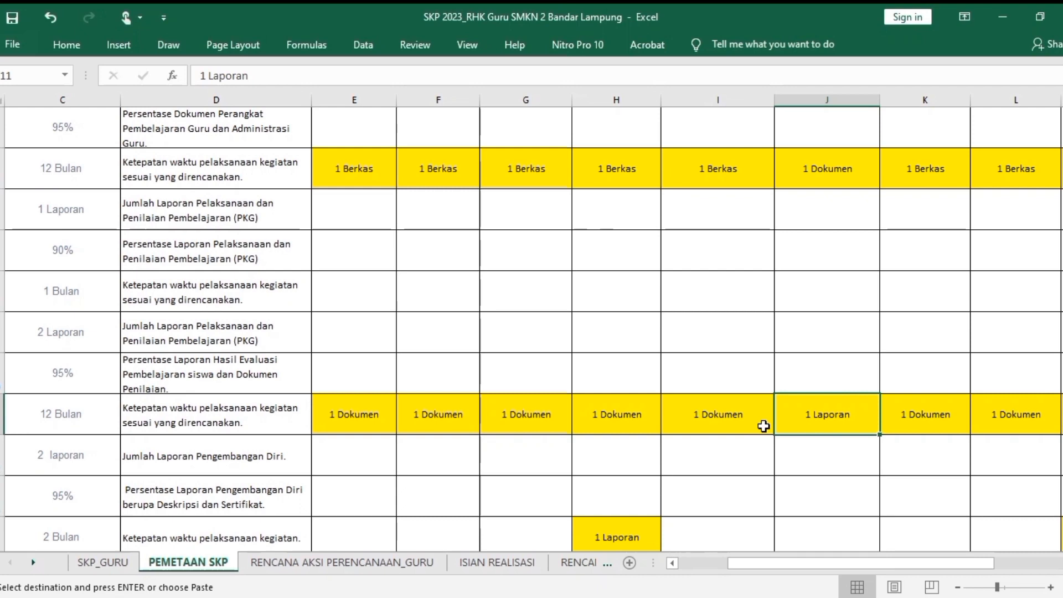
Go over the third RHK's monthly entries again, from Januari through Juni and on to Desember
{"action": "left_click", "coordinate": [332, 415]}
{"action": "left_click", "coordinate": [415, 418]}
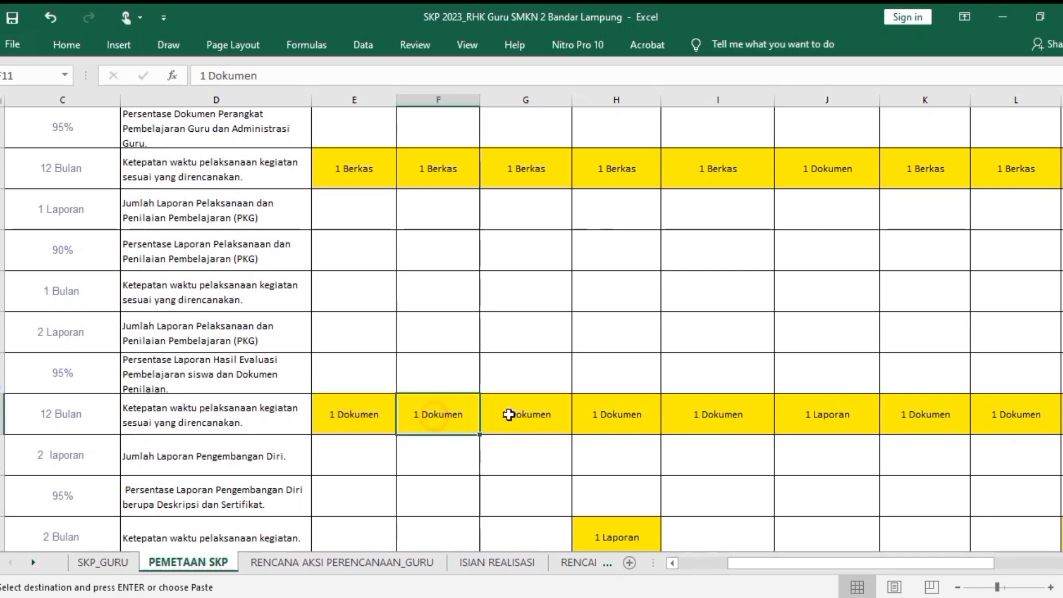
{"action": "left_click", "coordinate": [526, 415]}
{"action": "left_click", "coordinate": [634, 426]}
{"action": "left_click", "coordinate": [709, 418]}
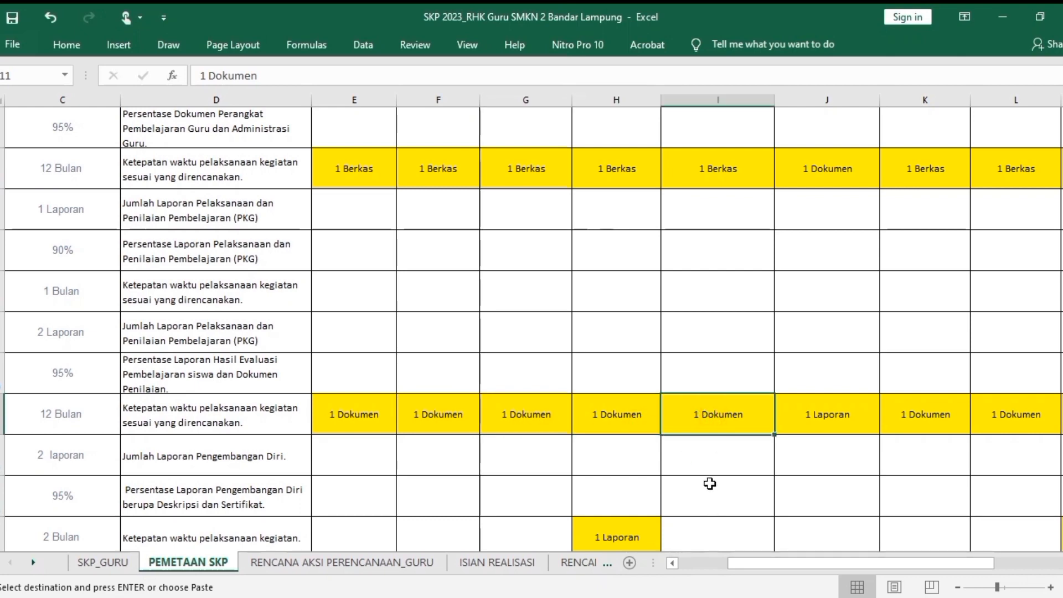
{"action": "left_click", "coordinate": [820, 417]}
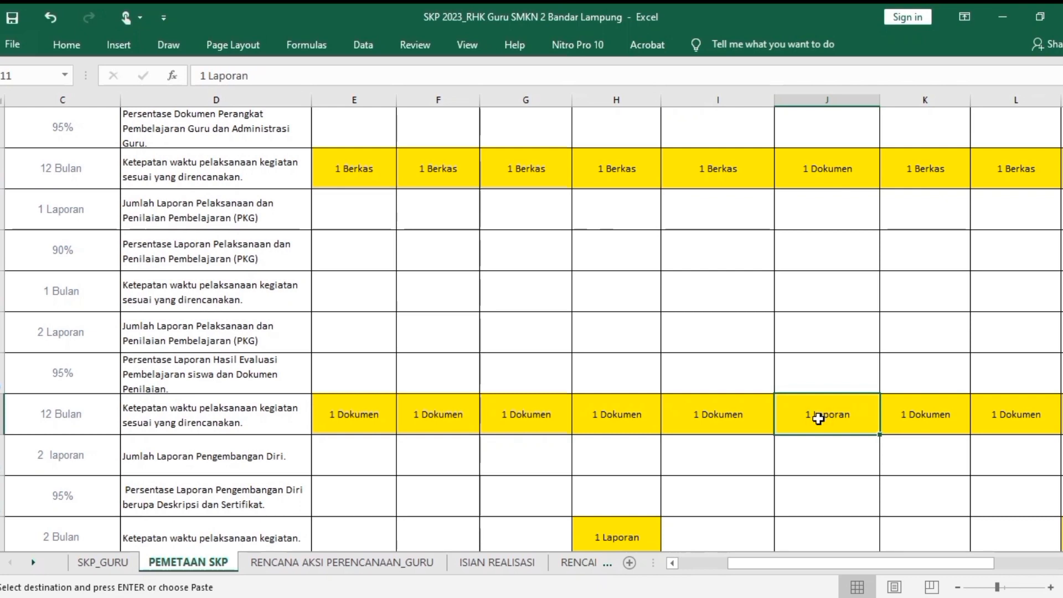
{"action": "key", "text": "Right"}
{"action": "key", "text": "Right"}
{"action": "key", "text": "Right"}
{"action": "key", "text": "Right"}
{"action": "key", "text": "Right"}
{"action": "key", "text": "Right"}
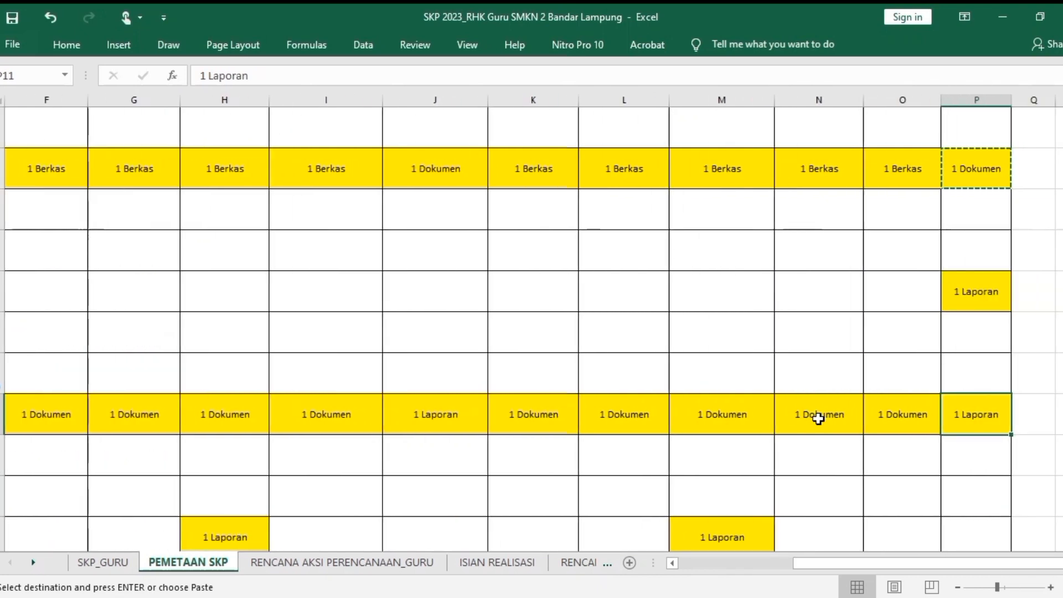
Go back to the start of the mapping table and examine the fourth RHK's entry for April
{"action": "key", "text": "Left"}
{"action": "key", "text": "Left"}
{"action": "key", "text": "Left"}
{"action": "key", "text": "Left"}
{"action": "key", "text": "Left"}
{"action": "key", "text": "Left"}
{"action": "key", "text": "Left"}
{"action": "key", "text": "Left"}
{"action": "key", "text": "Left"}
{"action": "key", "text": "Left"}
{"action": "key", "text": "Left"}
{"action": "key", "text": "Left"}
{"action": "key", "text": "Left"}
{"action": "key", "text": "Left"}
{"action": "key", "text": "Left"}
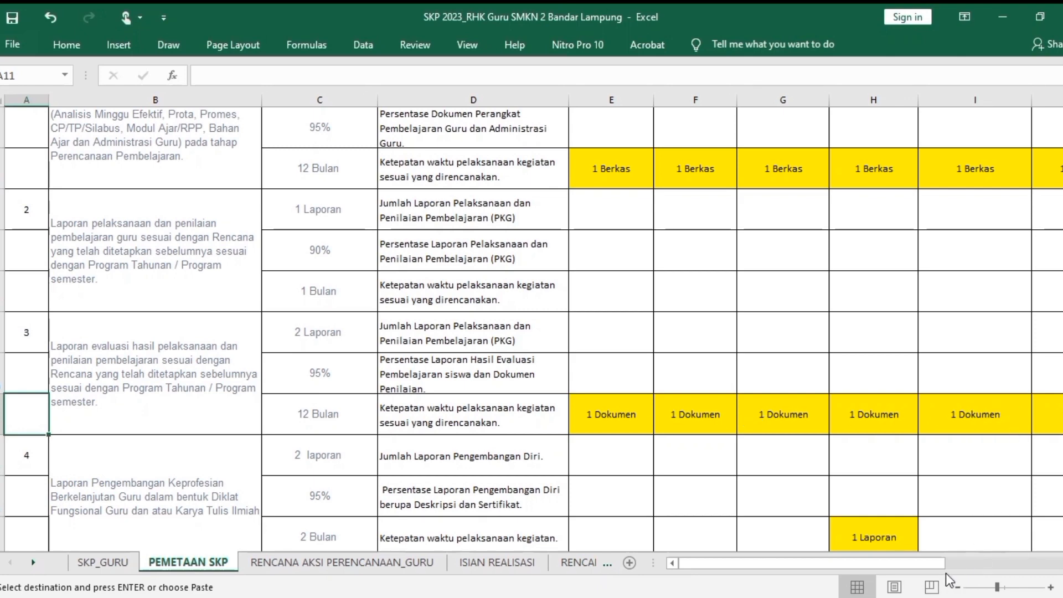
{"action": "mouse_move", "coordinate": [942, 564]}
{"action": "left_mouse_down"}
{"action": "mouse_move", "coordinate": [978, 560]}
{"action": "mouse_move", "coordinate": [941, 552]}
{"action": "left_mouse_up"}
{"action": "scroll", "coordinate": [873, 430], "scroll_direction": "down", "scroll_amount": 1}
{"action": "left_click", "coordinate": [873, 429]}
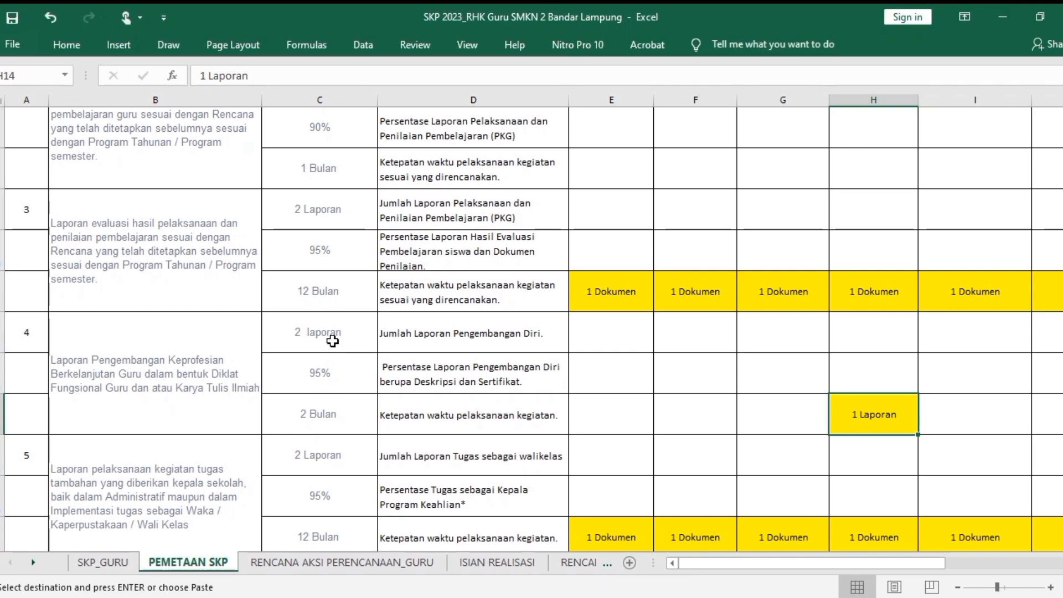
Set the fourth RHK's annual targets to 1 laporan for the report count and 1 Bulan for timeliness
{"action": "left_click", "coordinate": [299, 334]}
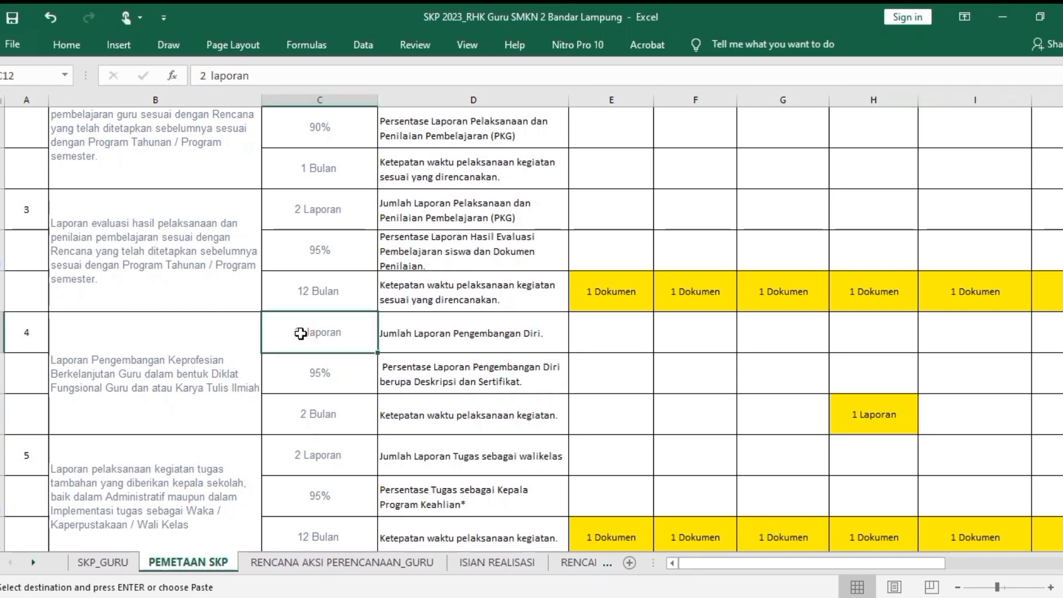
{"action": "double_click", "coordinate": [301, 332]}
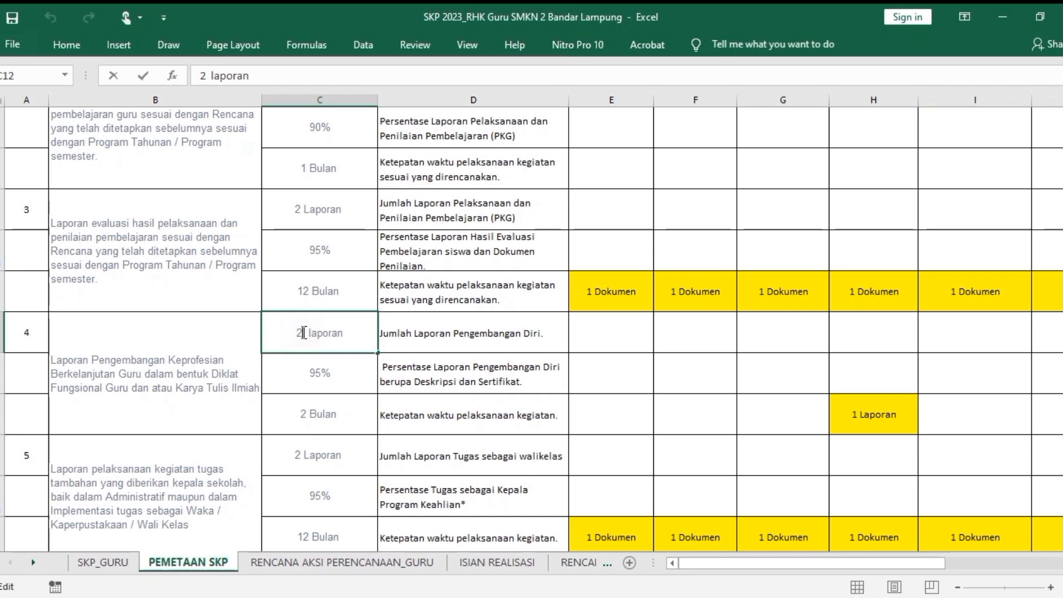
{"action": "key", "text": "BackSpace"}
{"action": "type", "text": "1"}
{"action": "left_click", "coordinate": [304, 414]}
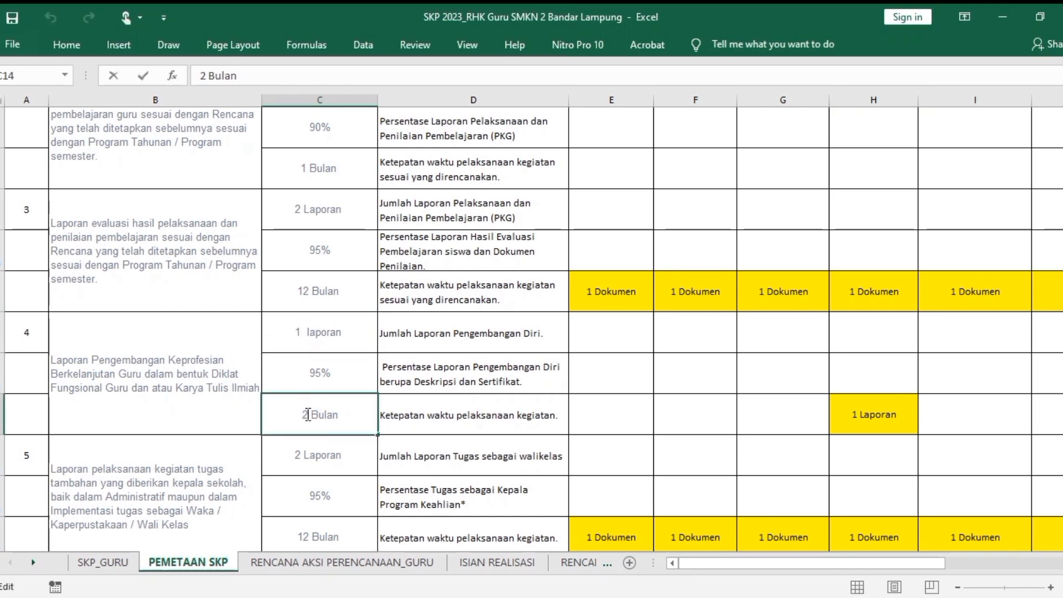
{"action": "double_click", "coordinate": [306, 414]}
{"action": "key", "text": "BackSpace"}
{"action": "type", "text": "1"}
{"action": "left_click", "coordinate": [609, 421]}
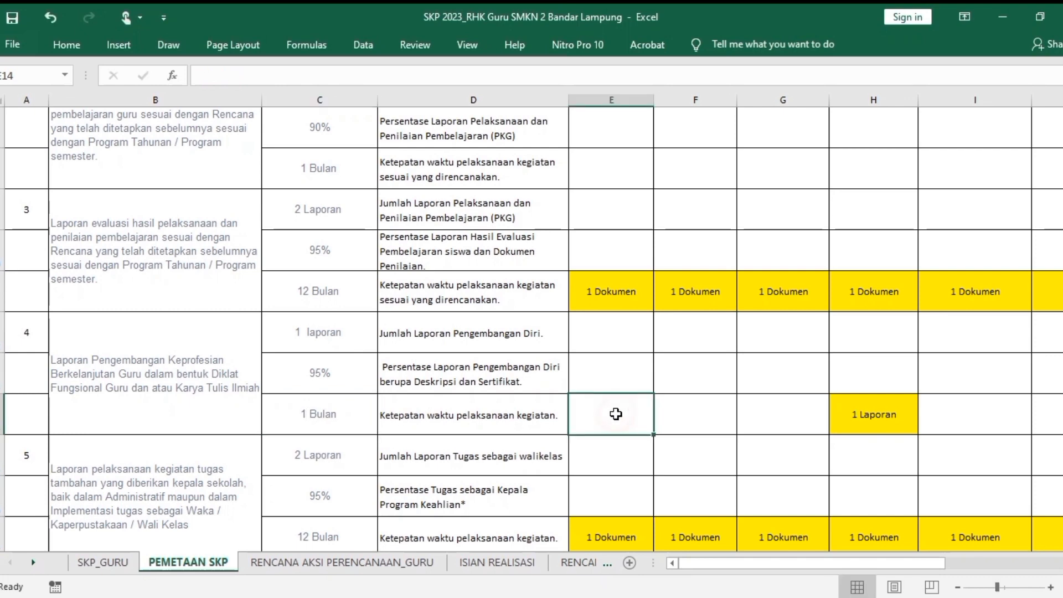
Check the fourth RHK's monthly entries from Februari to April against its annual target
{"action": "left_click", "coordinate": [676, 417]}
{"action": "left_click", "coordinate": [764, 417]}
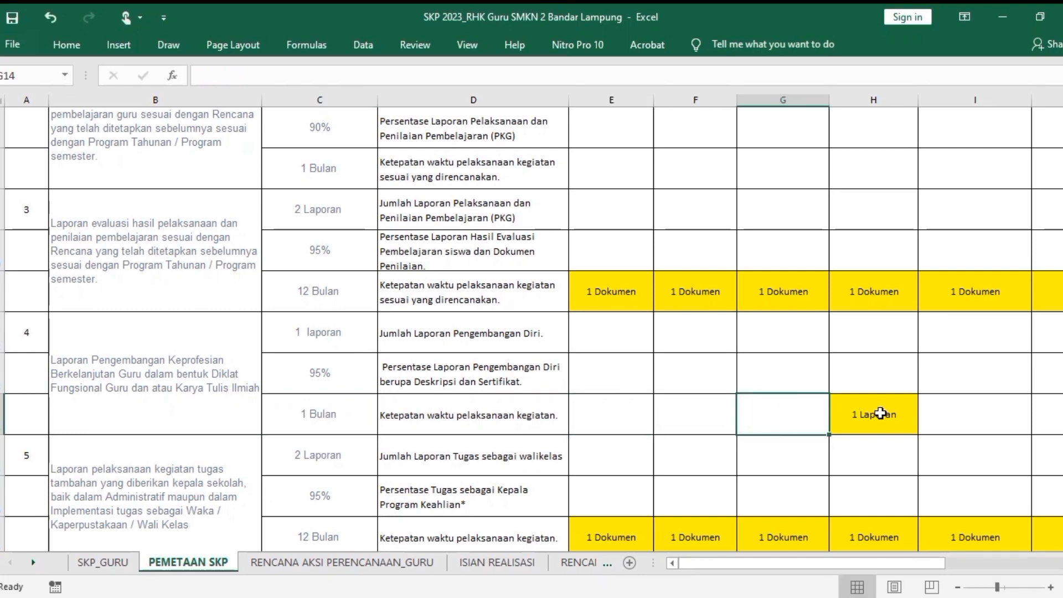
{"action": "left_click", "coordinate": [880, 413]}
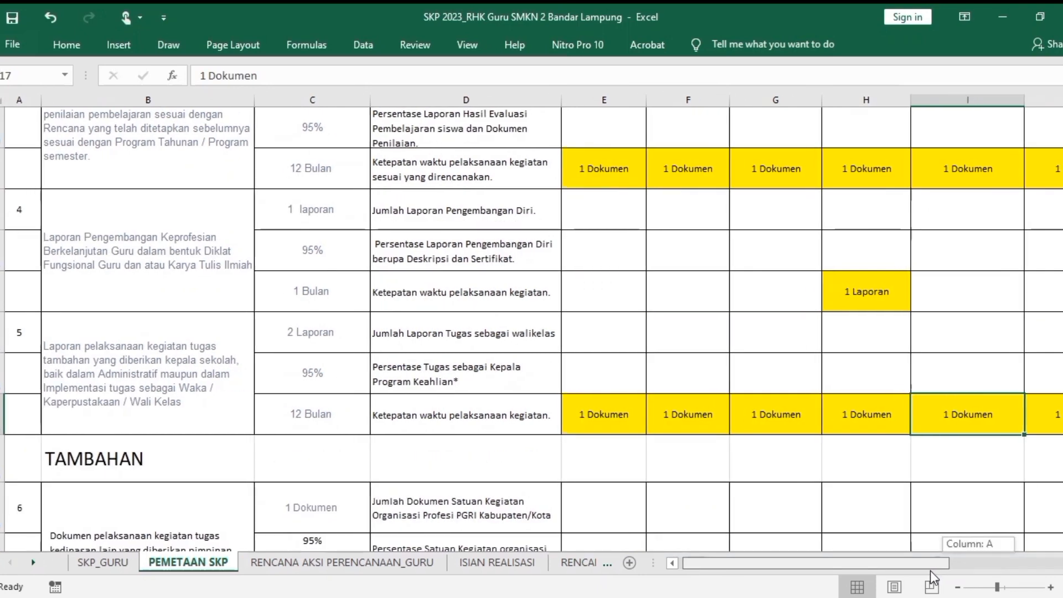
Compare the fifth RHK's annual targets with its Juni and Desember entries, and return to the first RHK
{"action": "left_click_drag", "start_coordinate": [932, 578], "coordinate": [928, 577]}
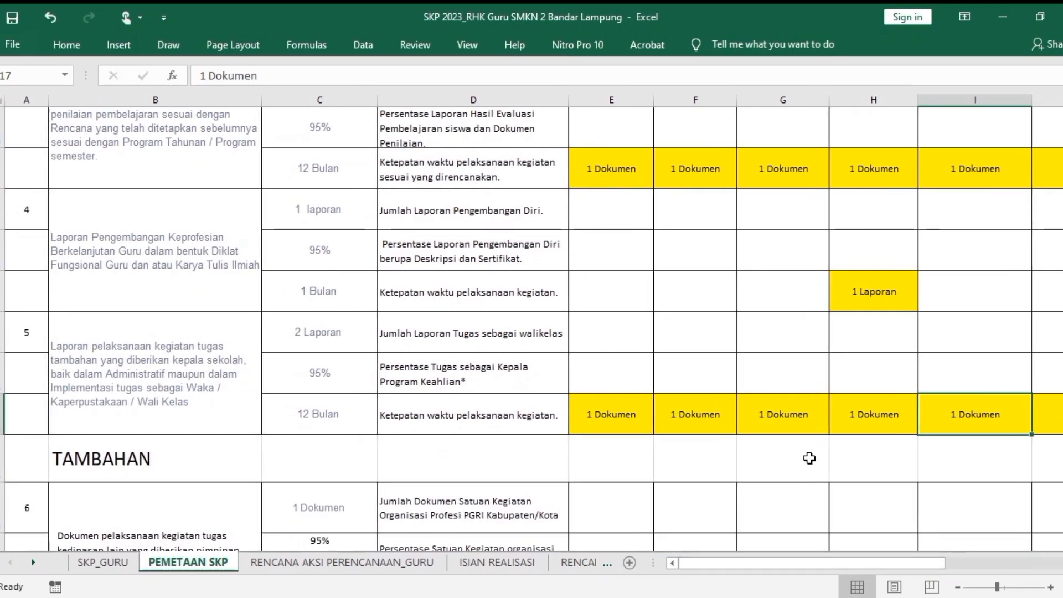
{"action": "left_click", "coordinate": [283, 336]}
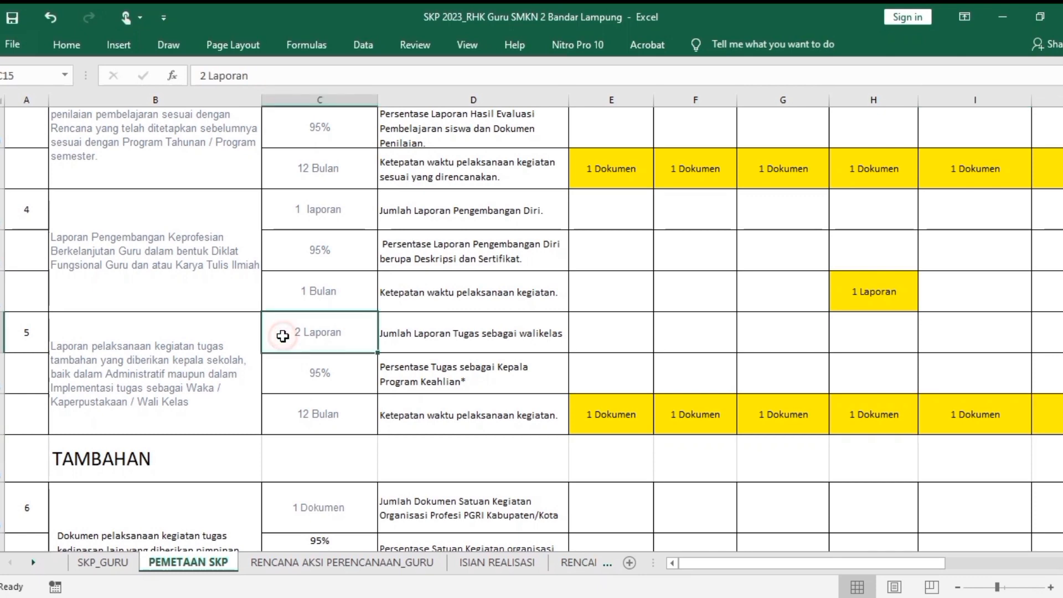
{"action": "left_click", "coordinate": [291, 422]}
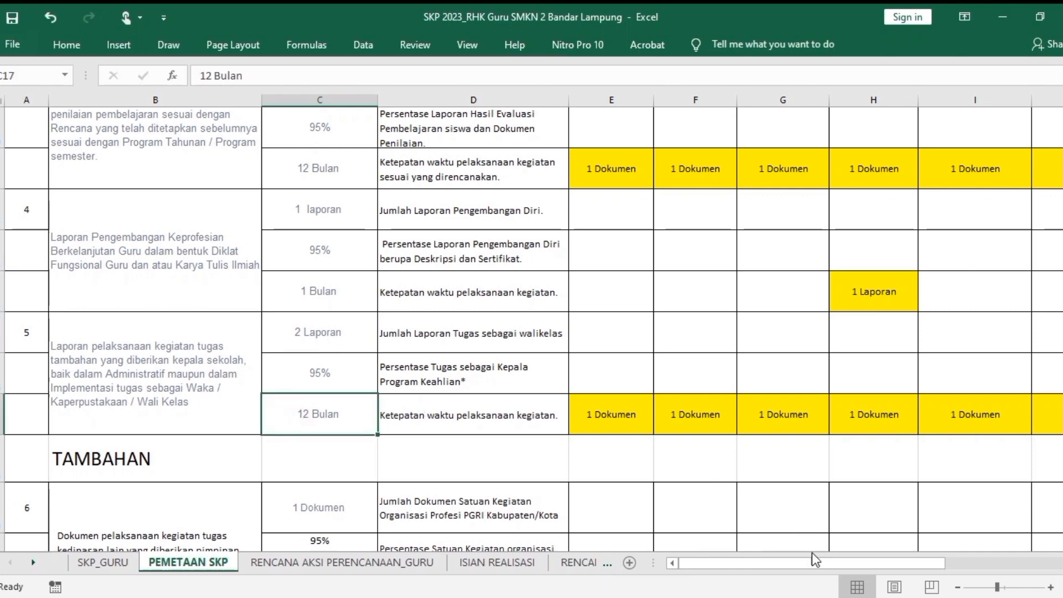
{"action": "left_click_drag", "start_coordinate": [809, 563], "coordinate": [887, 551]}
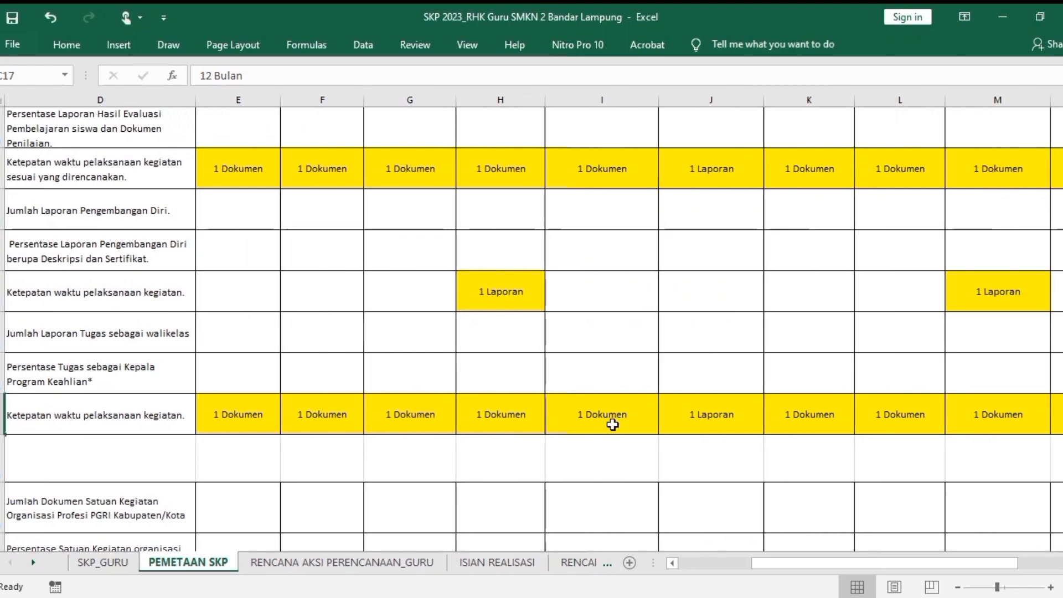
{"action": "left_click", "coordinate": [699, 423]}
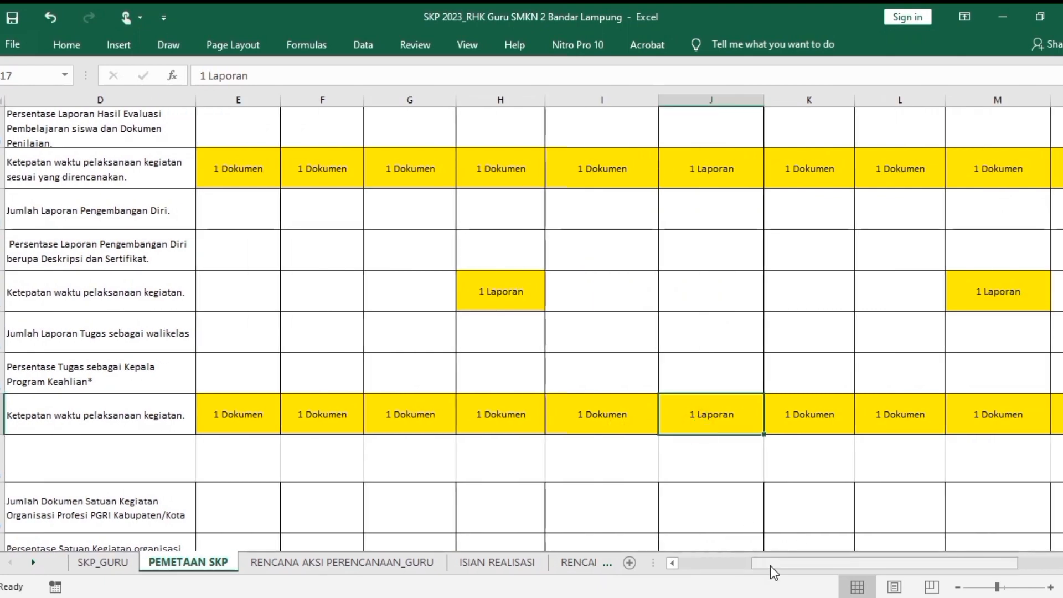
{"action": "left_click_drag", "start_coordinate": [769, 565], "coordinate": [841, 563]}
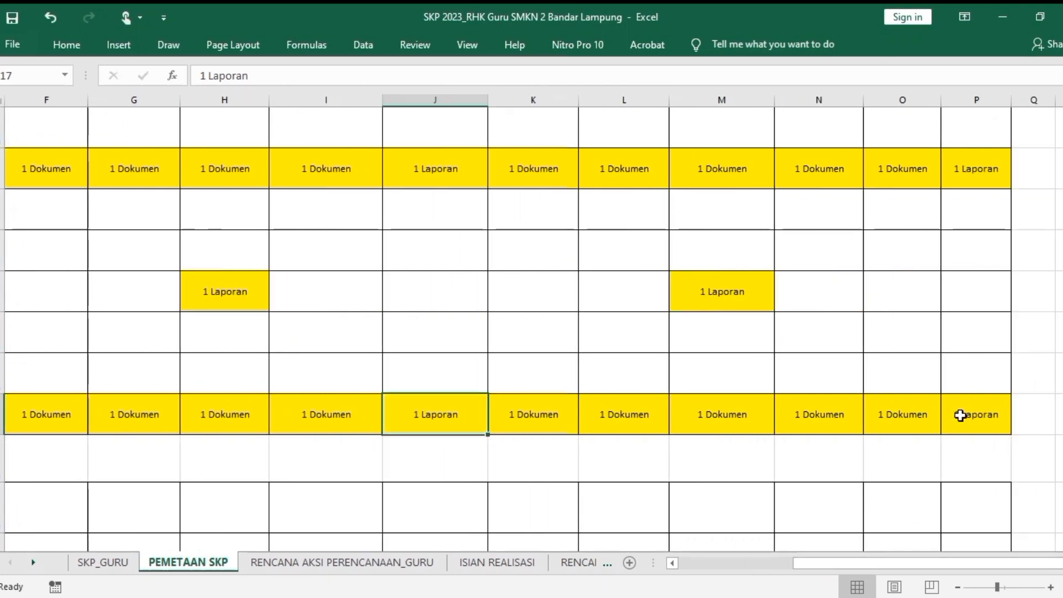
{"action": "left_click_drag", "start_coordinate": [818, 566], "coordinate": [641, 564]}
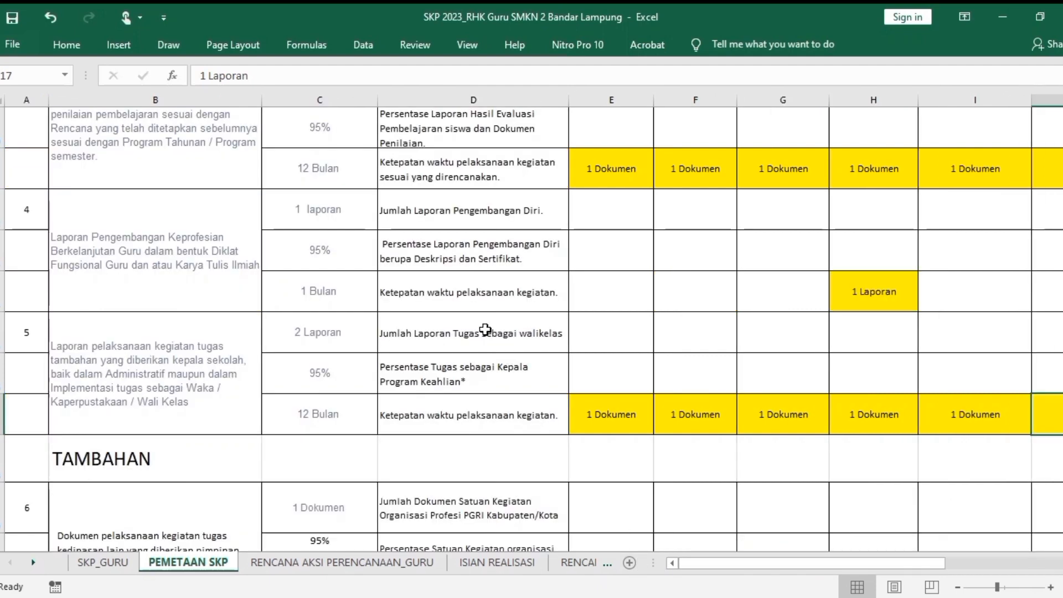
{"action": "scroll", "coordinate": [485, 330], "scroll_direction": "up", "scroll_amount": 1}
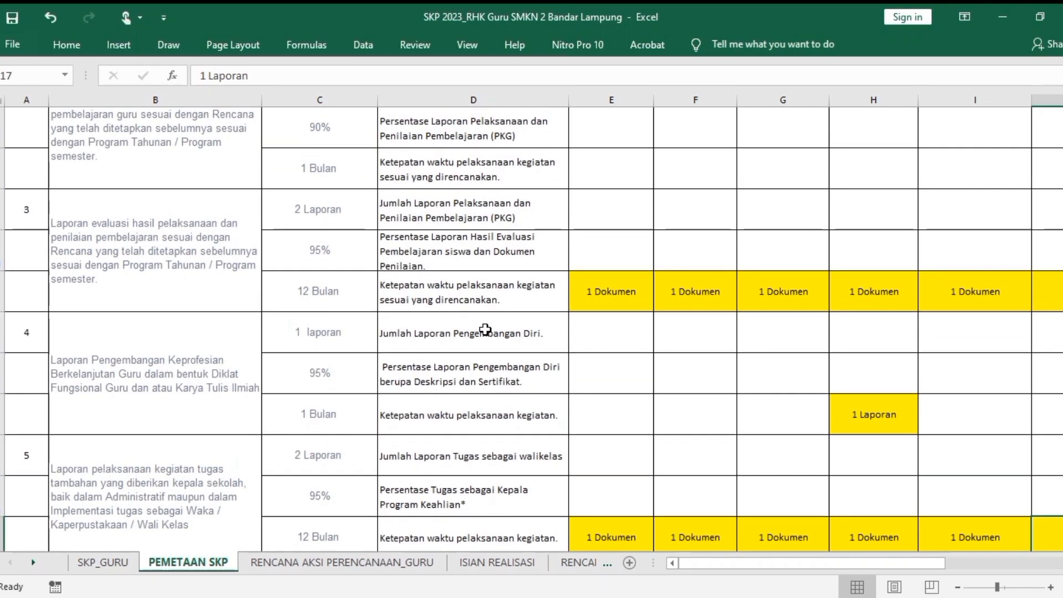
{"action": "scroll", "coordinate": [485, 329], "scroll_direction": "up", "scroll_amount": 3}
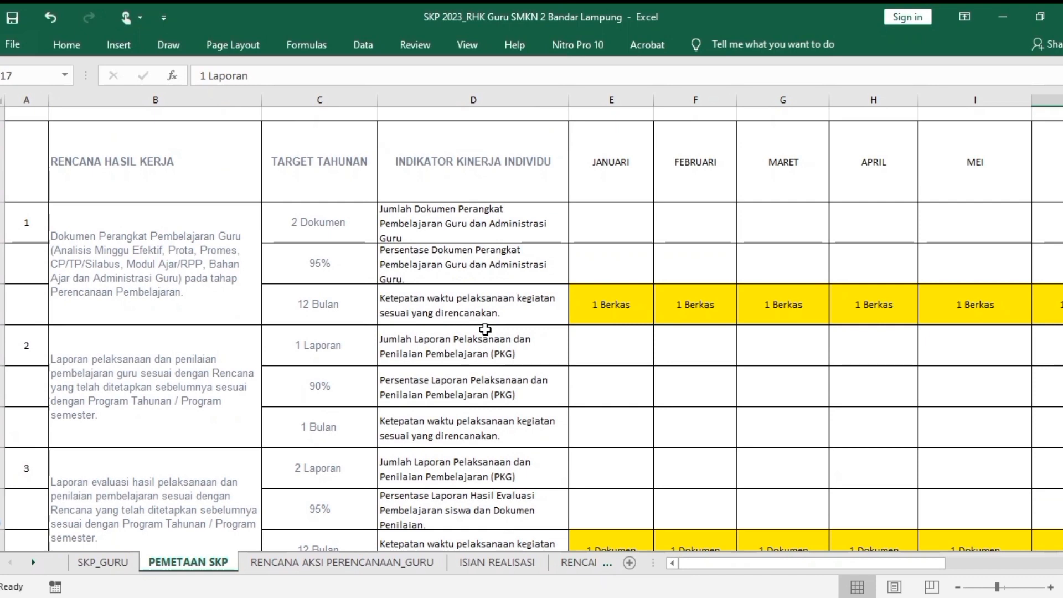
Check the Januari entries for each RHK in the mapping table, from the first through the fifth
{"action": "left_click", "coordinate": [612, 425]}
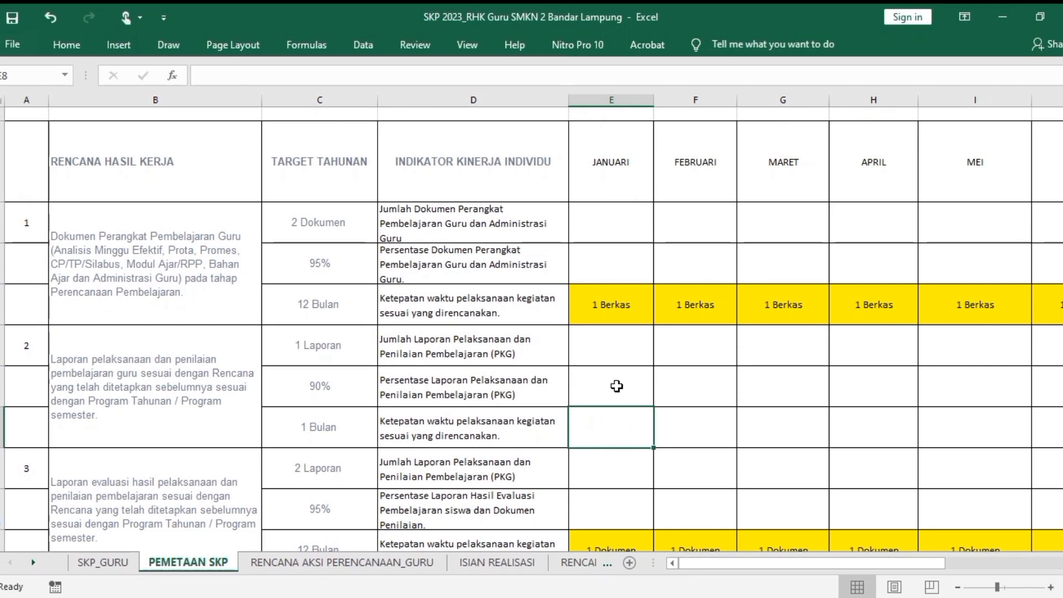
{"action": "left_click", "coordinate": [616, 385]}
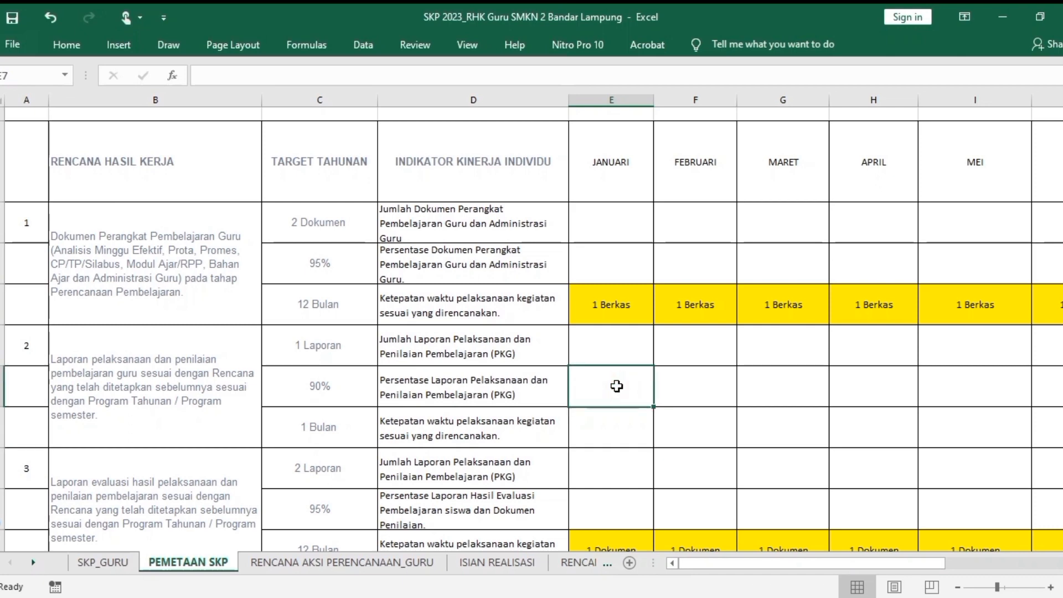
{"action": "scroll", "coordinate": [616, 386], "scroll_direction": "down", "scroll_amount": 2}
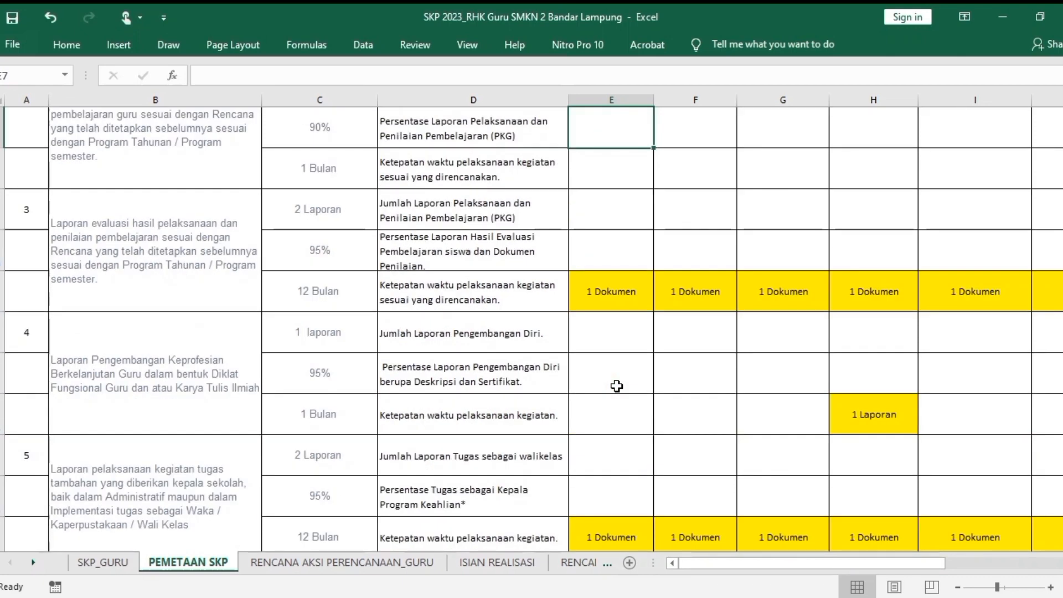
{"action": "left_click", "coordinate": [617, 532]}
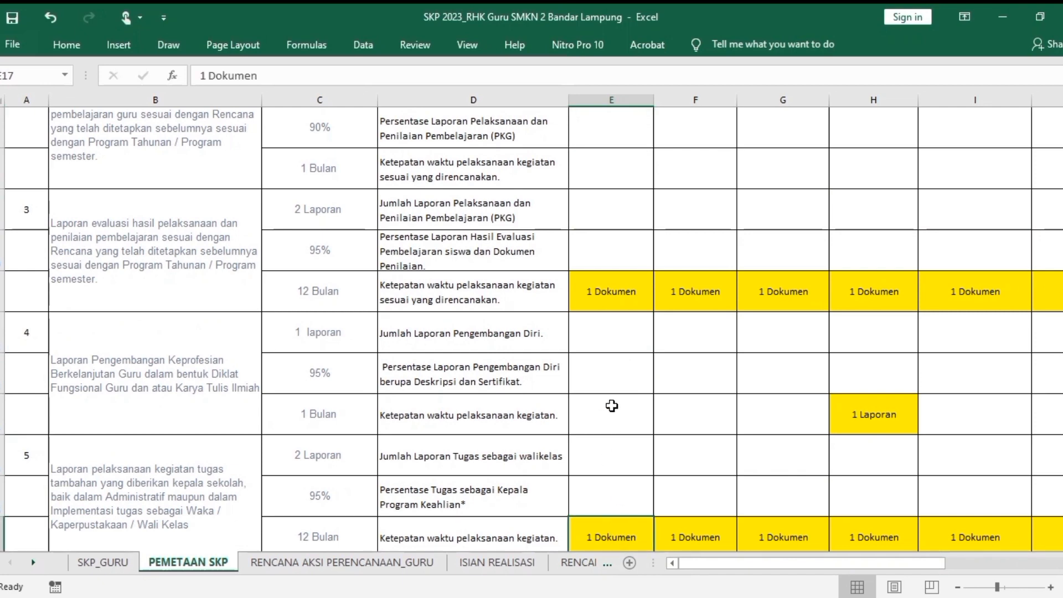
{"action": "scroll", "coordinate": [611, 406], "scroll_direction": "up", "scroll_amount": 2}
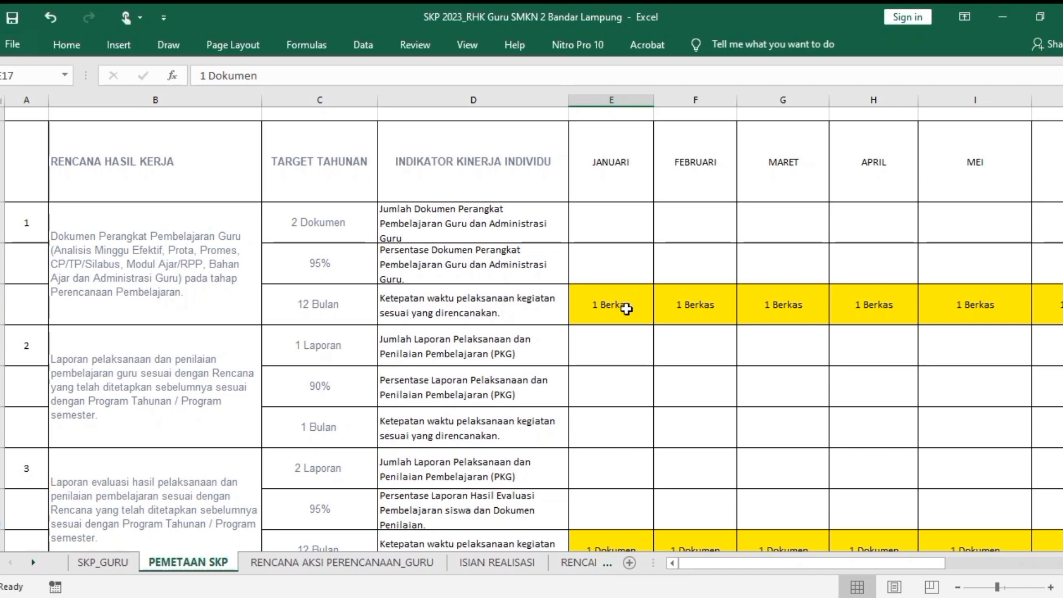
{"action": "scroll", "coordinate": [624, 307], "scroll_direction": "down", "scroll_amount": 1}
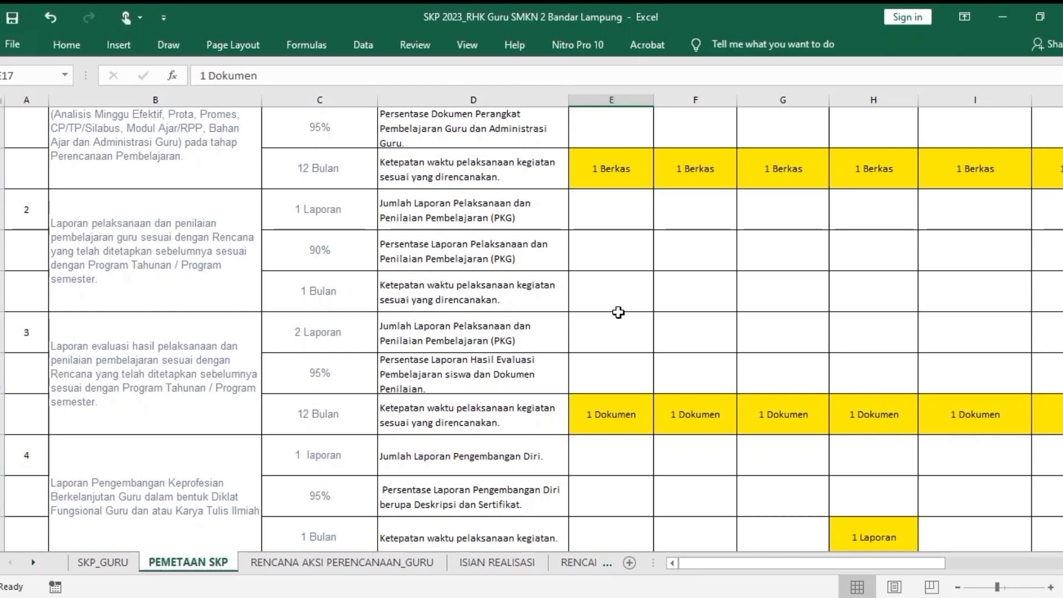
On the RENCANA AKSI PERENCANAAN_GURU sheet, copy the first RHK's Rencana Aksi starting with "Menyusun perangkat pembelajaran guru"
{"action": "left_click", "coordinate": [392, 562]}
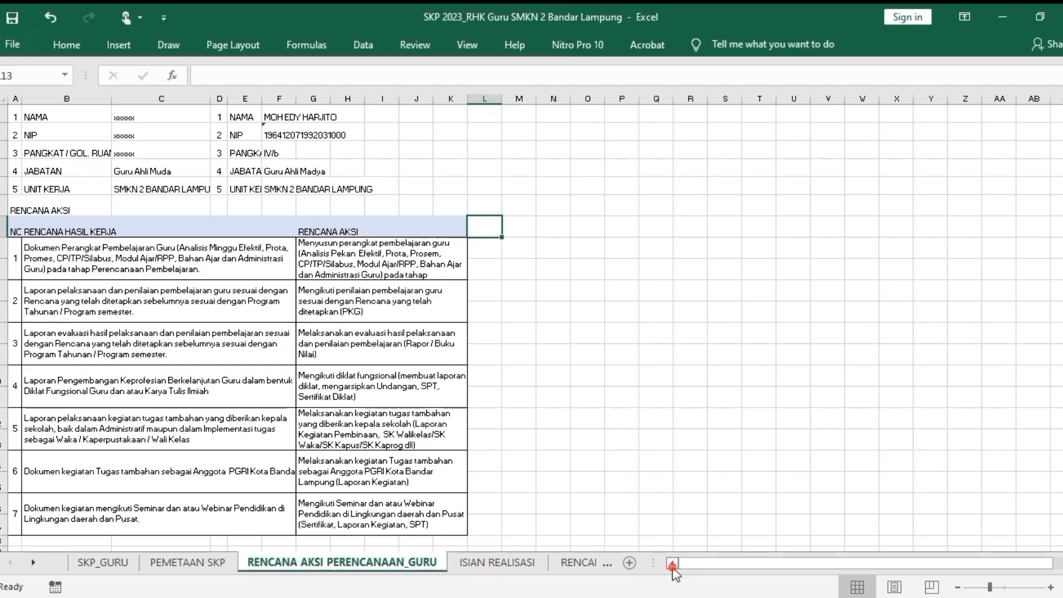
{"action": "left_click", "coordinate": [371, 270]}
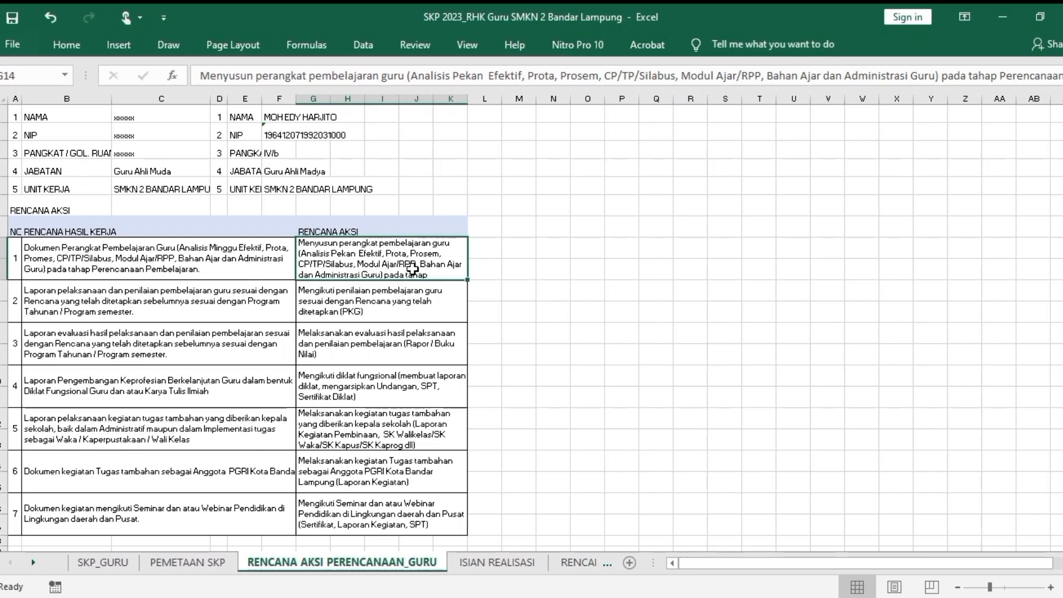
{"action": "left_click", "coordinate": [274, 266]}
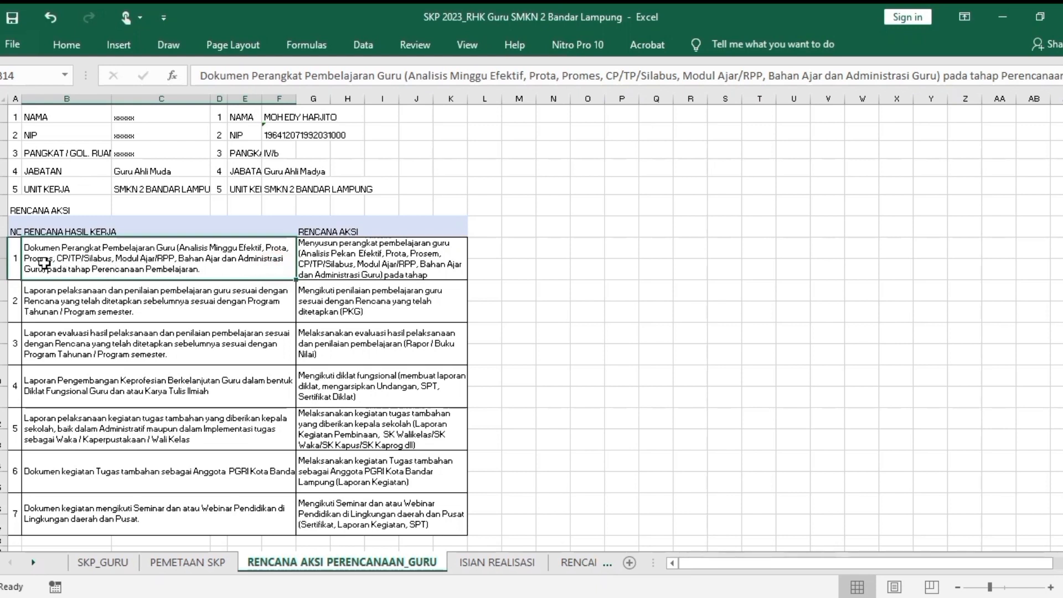
{"action": "left_click", "coordinate": [322, 268]}
{"action": "key", "text": "ctrl+c"}
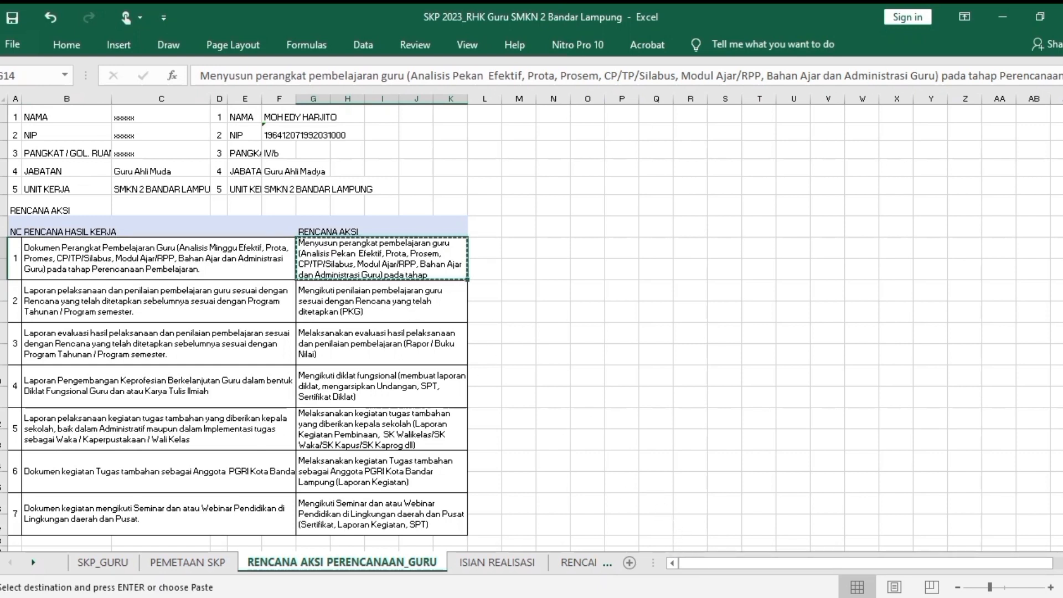
Switch to eKinerja and add the copied text as January Rencana Aksi for the "Dokumen Perangkat Pembelajaran Guru" RHK
{"action": "left_click", "coordinate": [806, 597]}
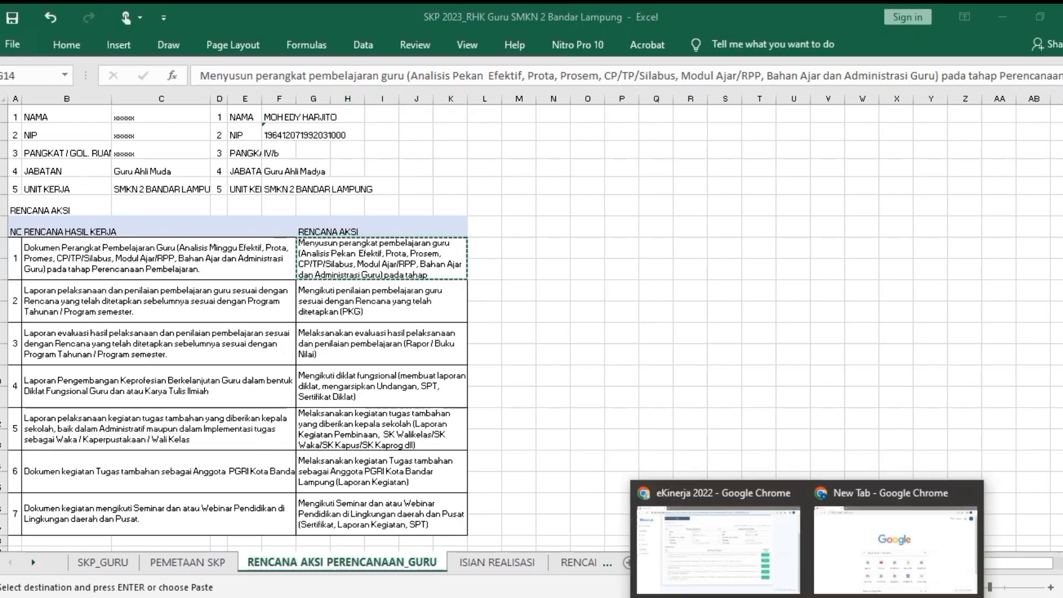
{"action": "left_click", "coordinate": [753, 539]}
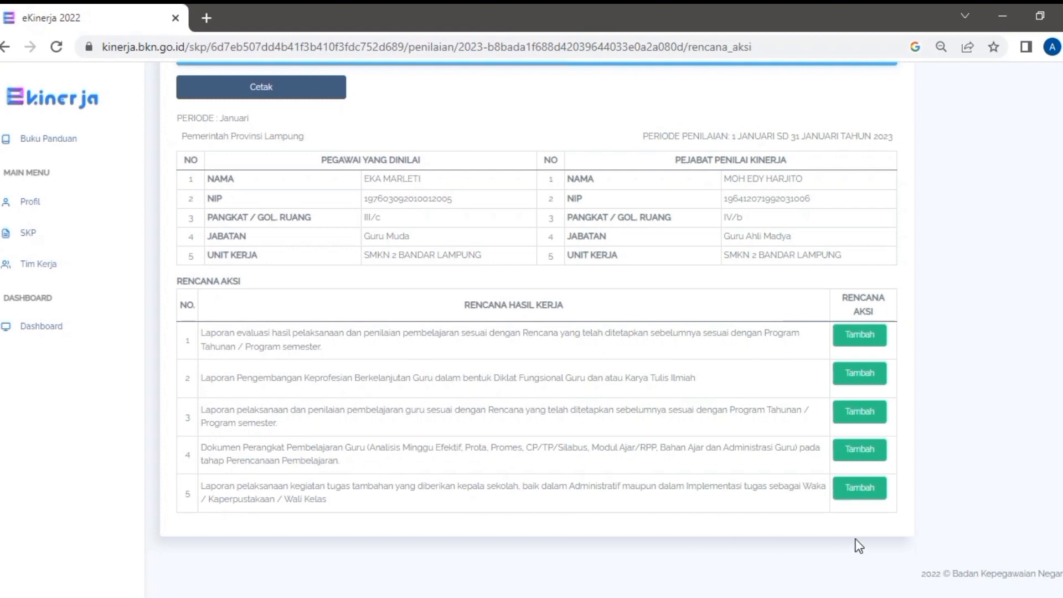
{"action": "left_click", "coordinate": [860, 460]}
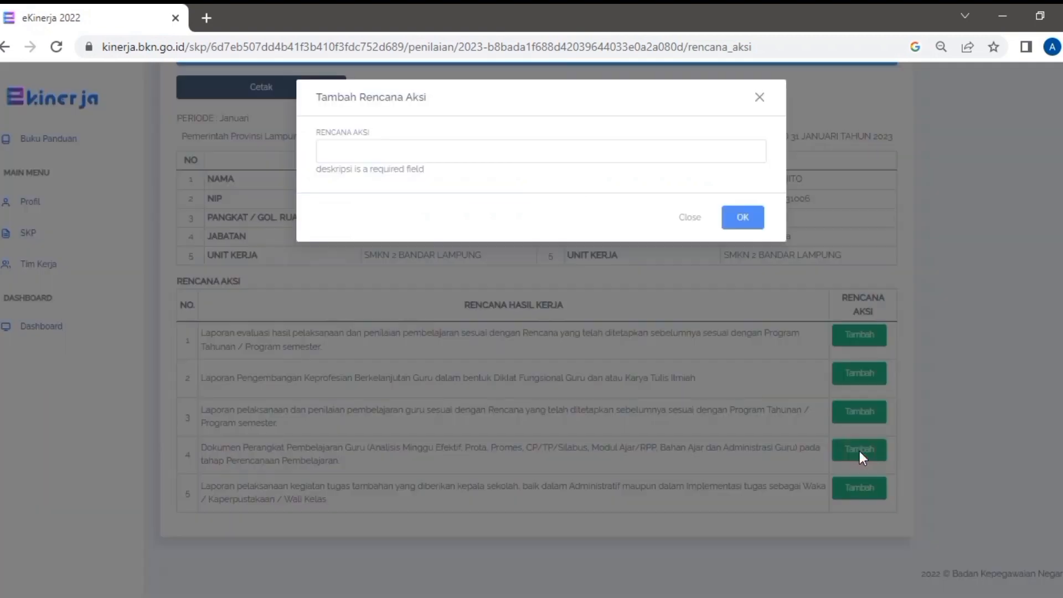
{"action": "left_click", "coordinate": [462, 152]}
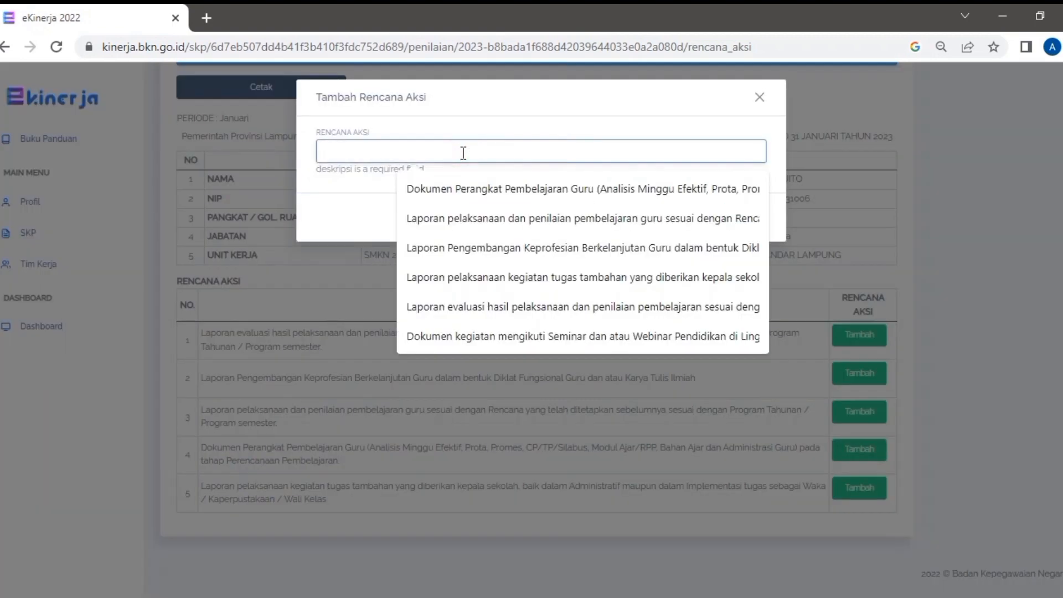
{"action": "key", "text": "ctrl+v"}
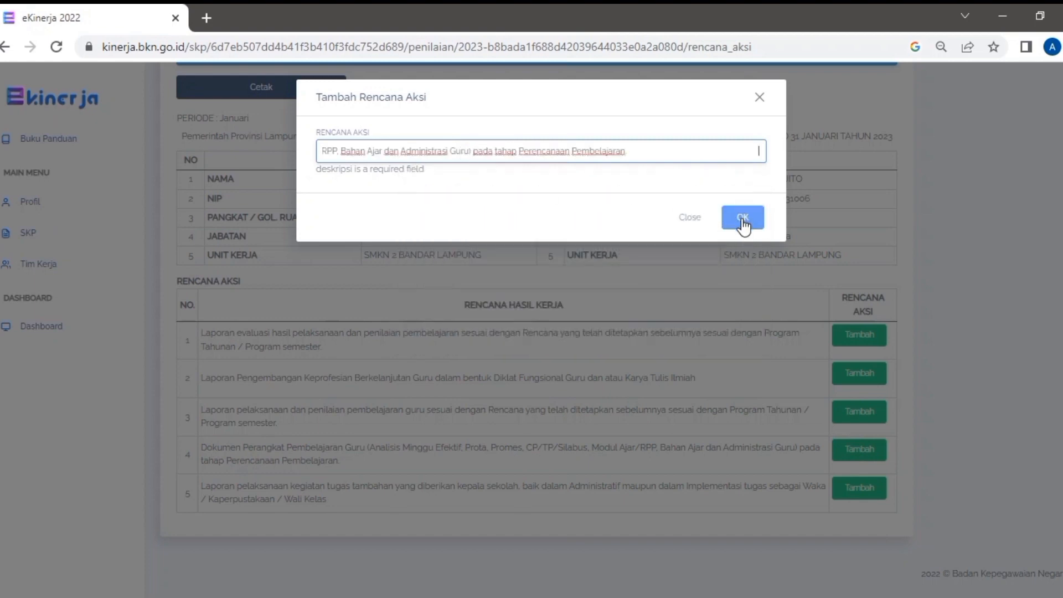
{"action": "left_click", "coordinate": [742, 224]}
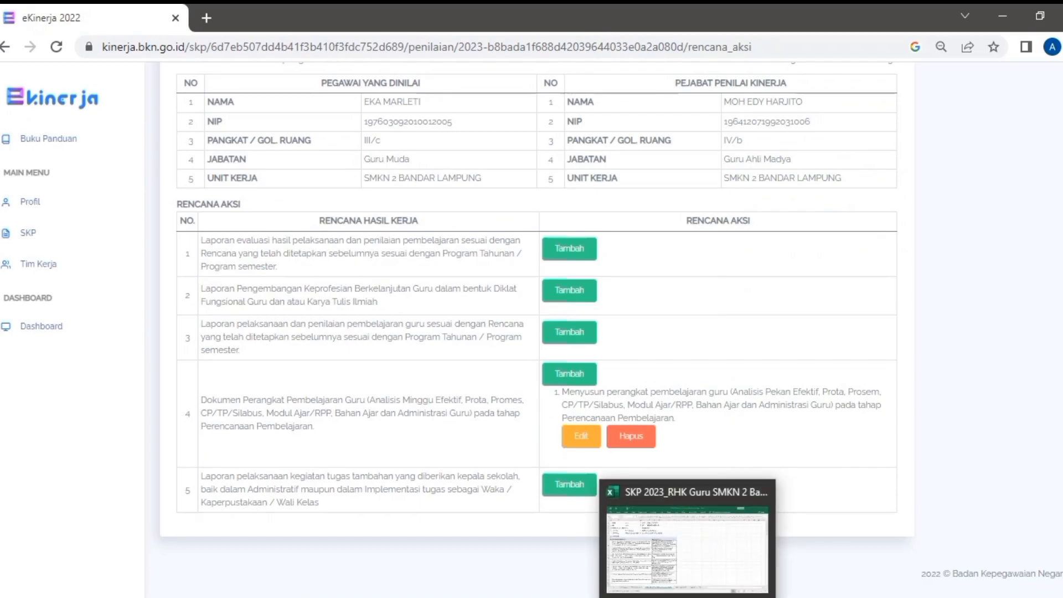
Copy the workbook's third Rencana Aksi, "Melaksanakan evaluasi hasil pelaksanaan dan penilaian pembelajaran (Rapor / Buku Nilai)", and add it to the matching January RHK in eKinerja
{"action": "left_click", "coordinate": [687, 597]}
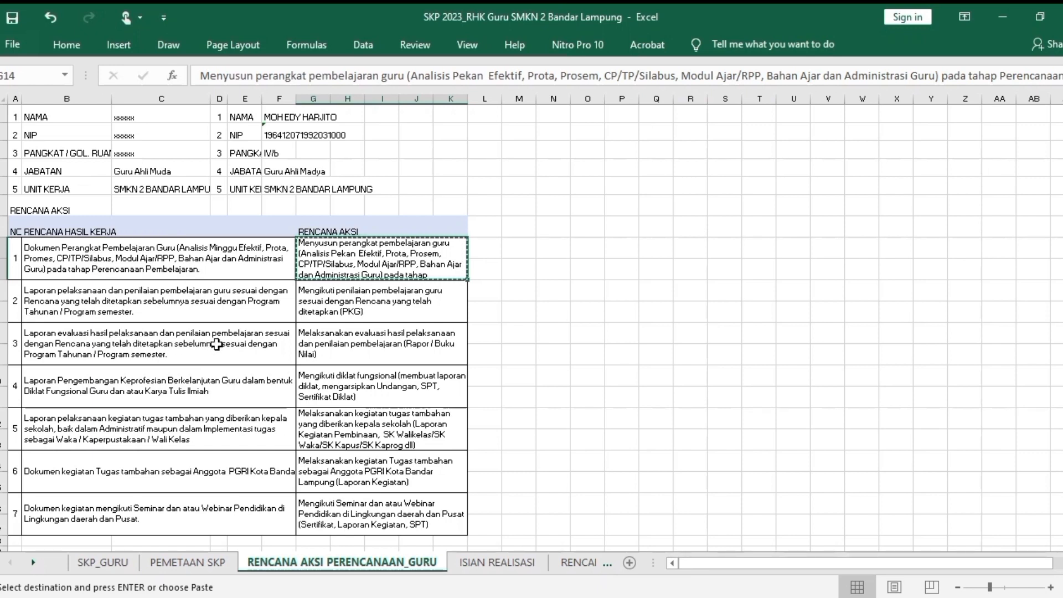
{"action": "left_click", "coordinate": [323, 341]}
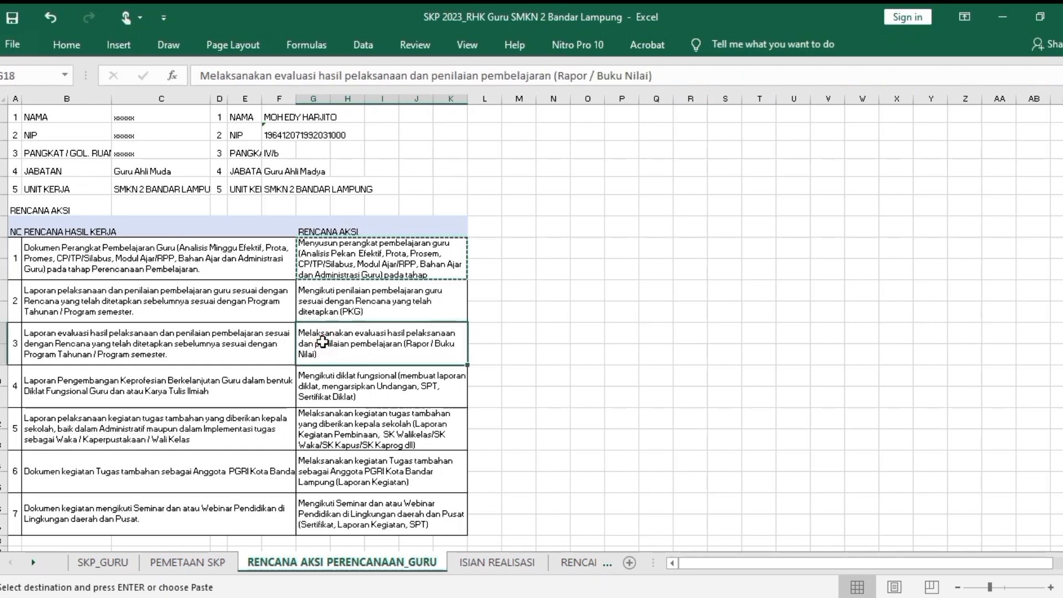
{"action": "key", "text": "ctrl+c"}
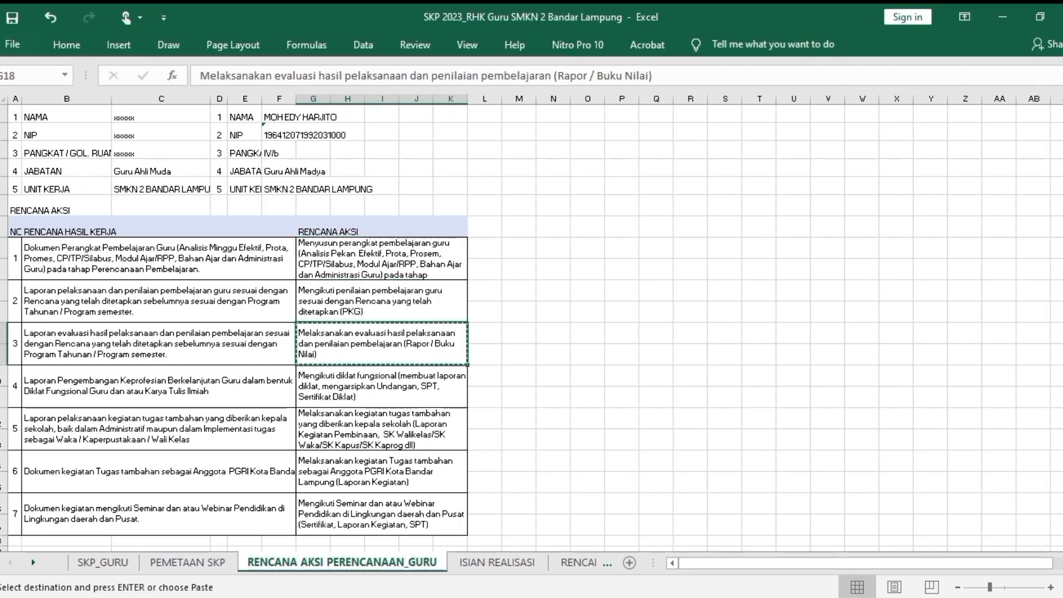
{"action": "mouse_move", "coordinate": [775, 595]}
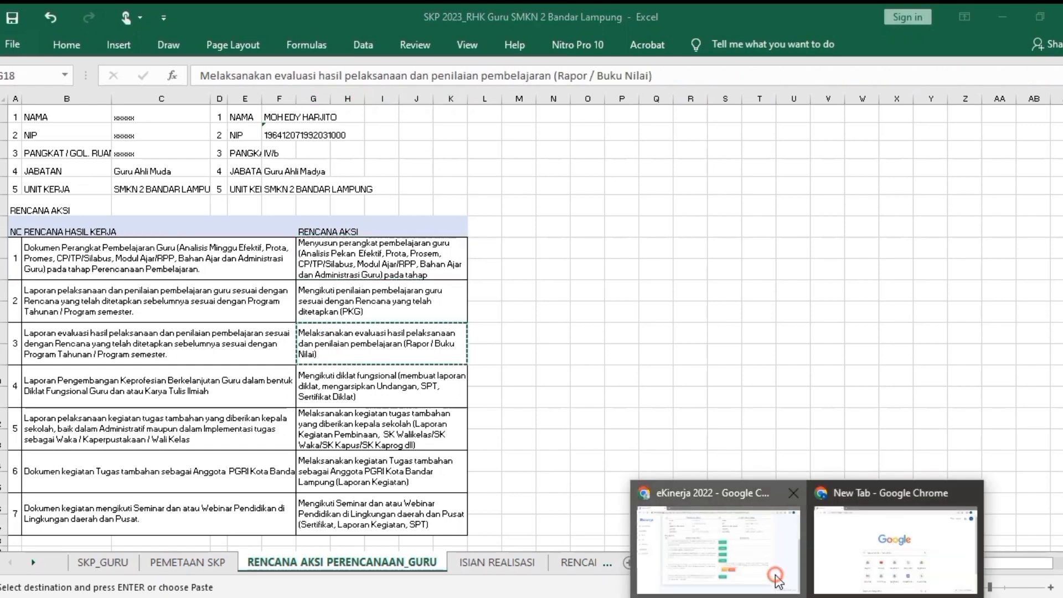
{"action": "left_click", "coordinate": [719, 548]}
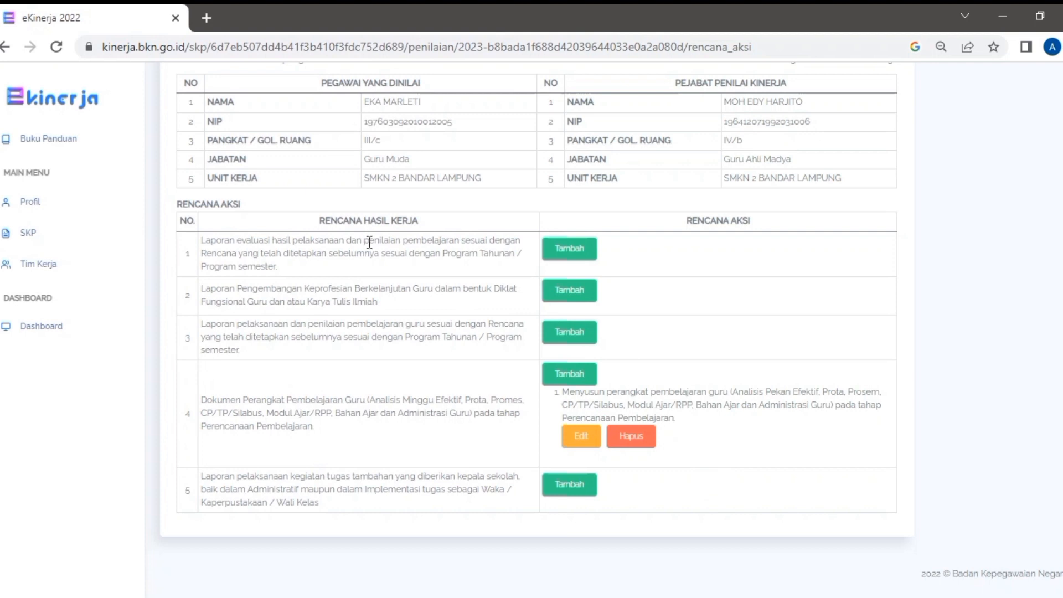
{"action": "left_click", "coordinate": [563, 256]}
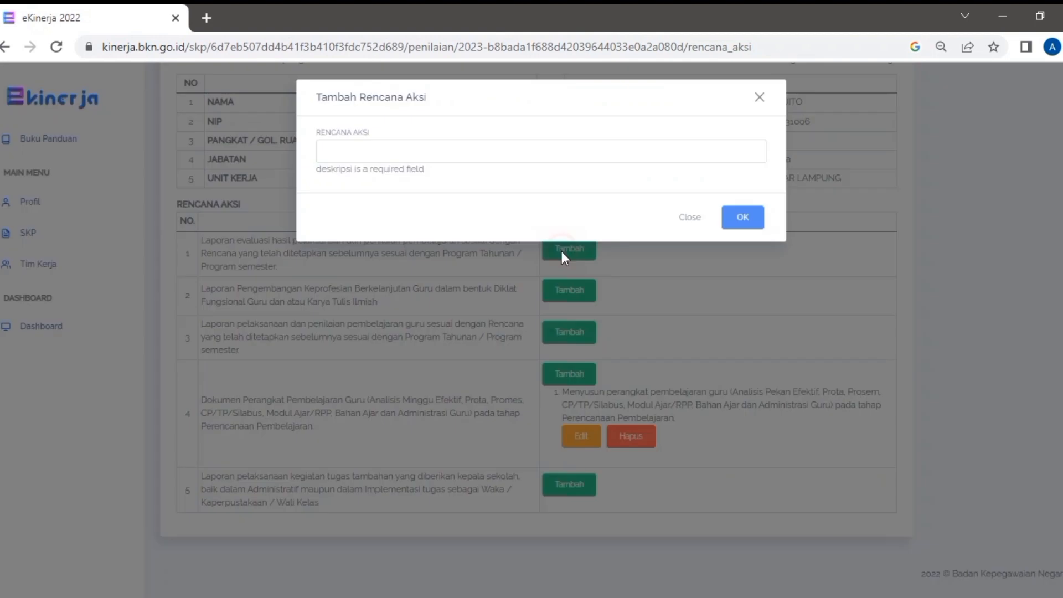
{"action": "left_click", "coordinate": [492, 151]}
{"action": "key", "text": "ctrl+v"}
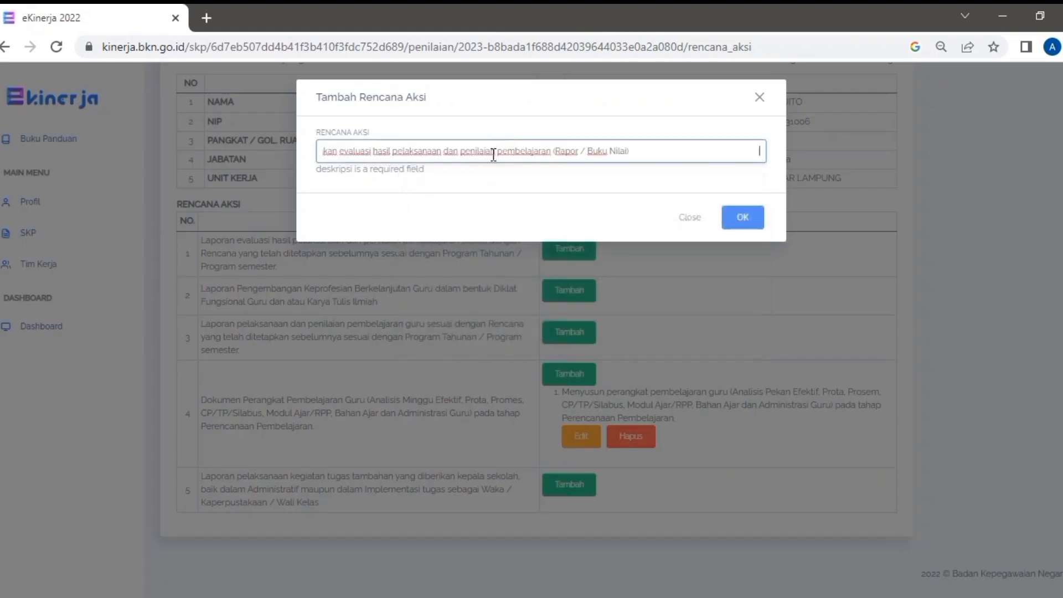
{"action": "left_click", "coordinate": [738, 220]}
Copy the workbook's fifth Rencana Aksi, on "kegiatan tugas tambahan yang diberikan kepala sekolah", and add it to the matching January RHK in eKinerja
{"action": "key", "text": "alt+Tab"}
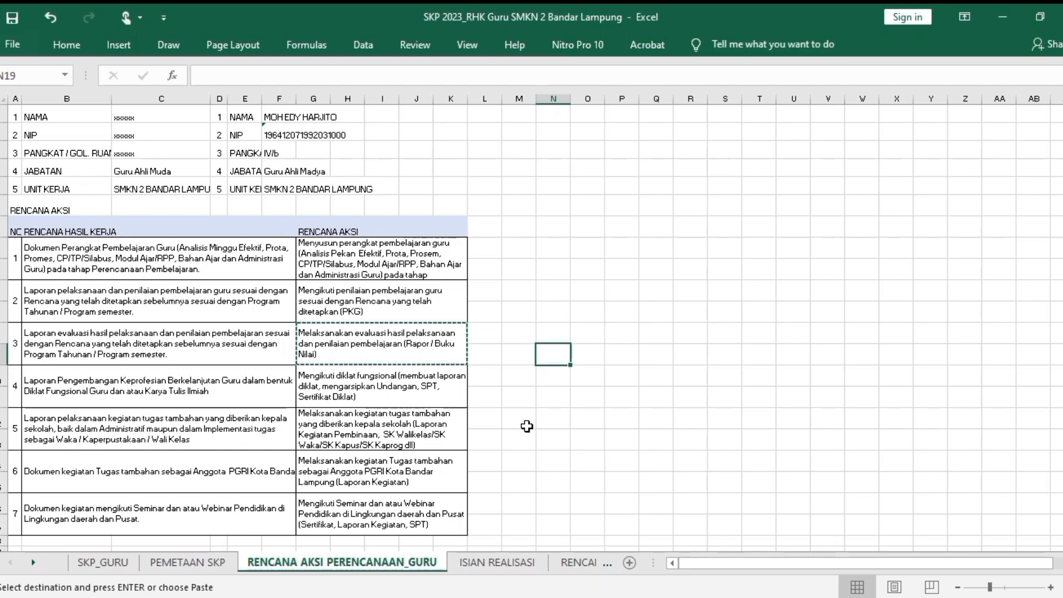
{"action": "left_click", "coordinate": [437, 431]}
{"action": "key", "text": "ctrl+c"}
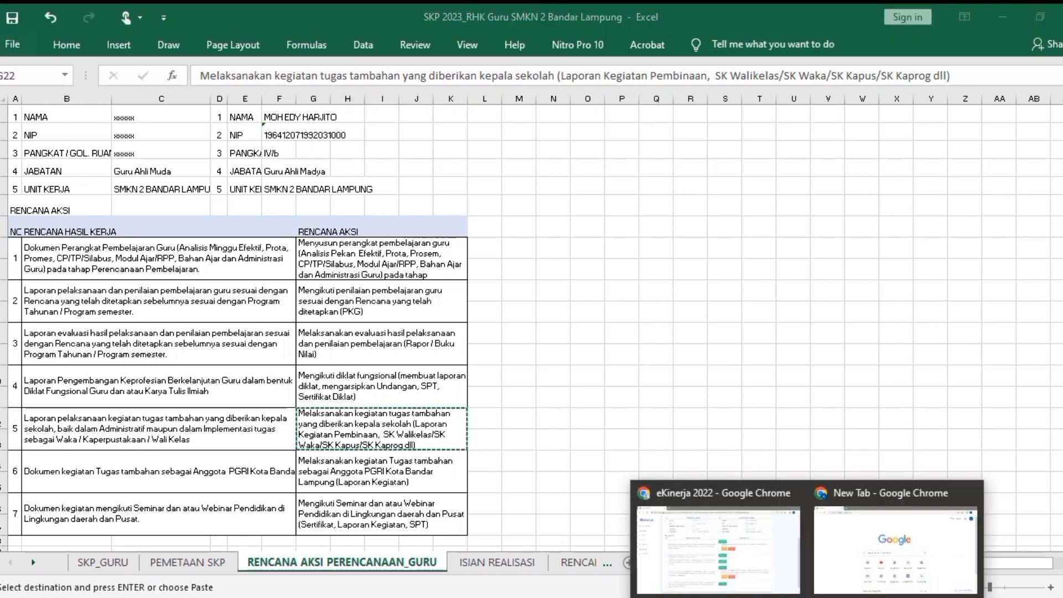
{"action": "left_click", "coordinate": [714, 545]}
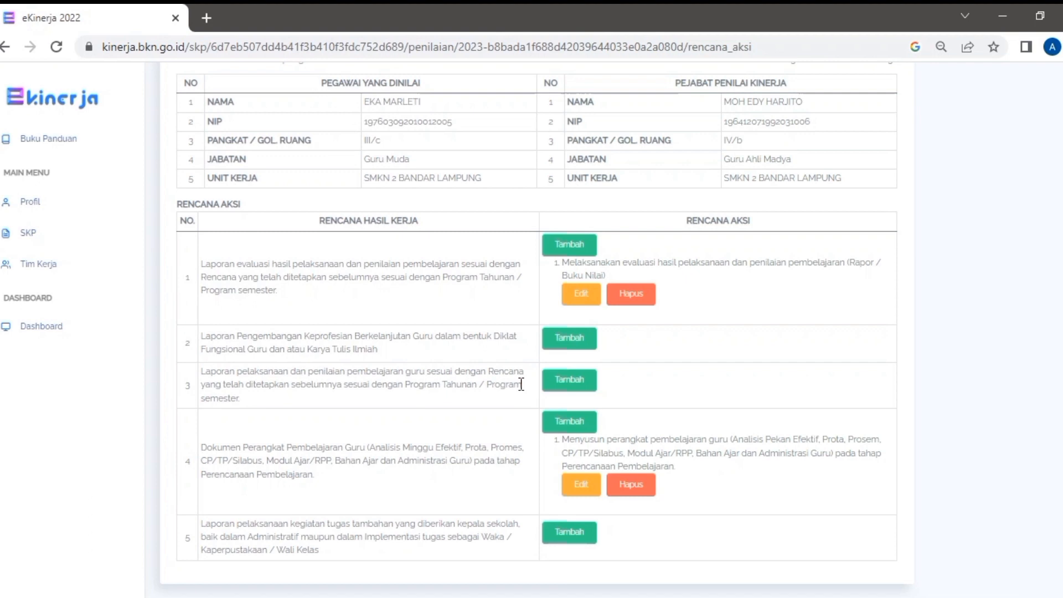
{"action": "left_click", "coordinate": [574, 532]}
{"action": "left_click", "coordinate": [436, 152]}
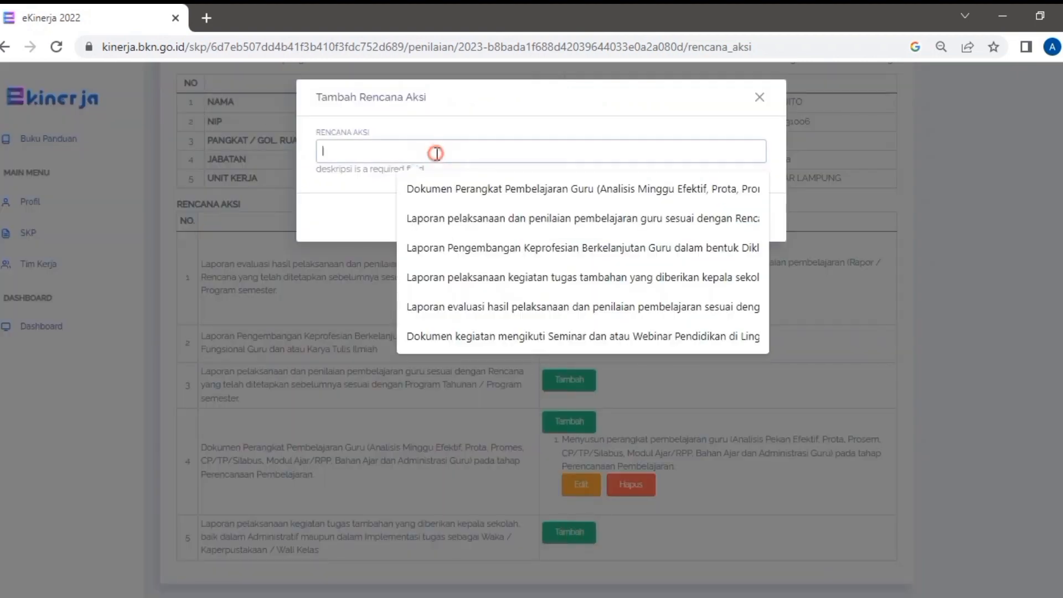
{"action": "key", "text": "ctrl+v"}
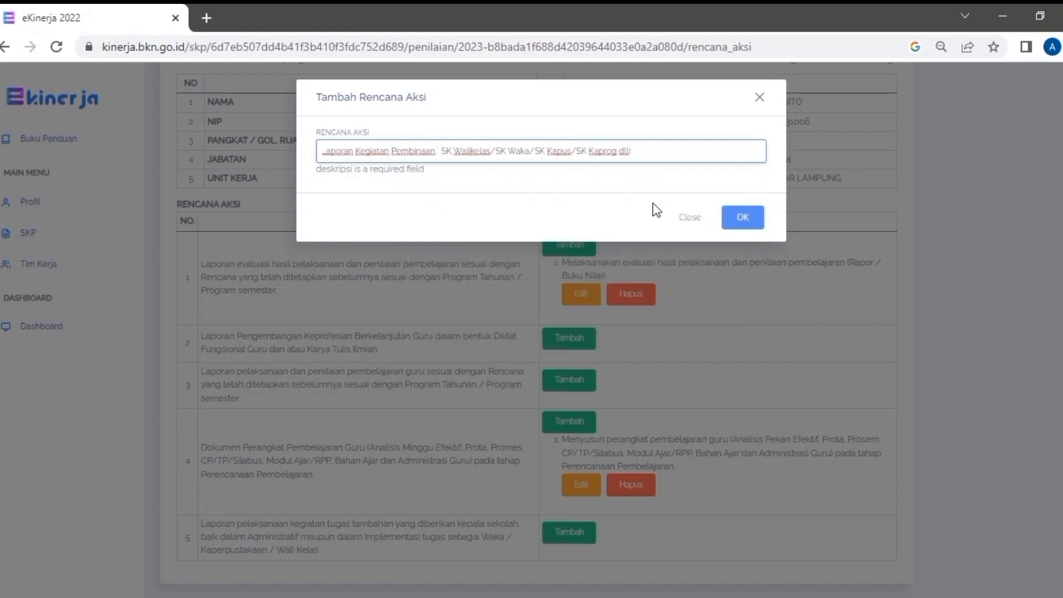
{"action": "left_click", "coordinate": [742, 226]}
{"action": "scroll", "coordinate": [783, 321], "scroll_direction": "down", "scroll_amount": 2}
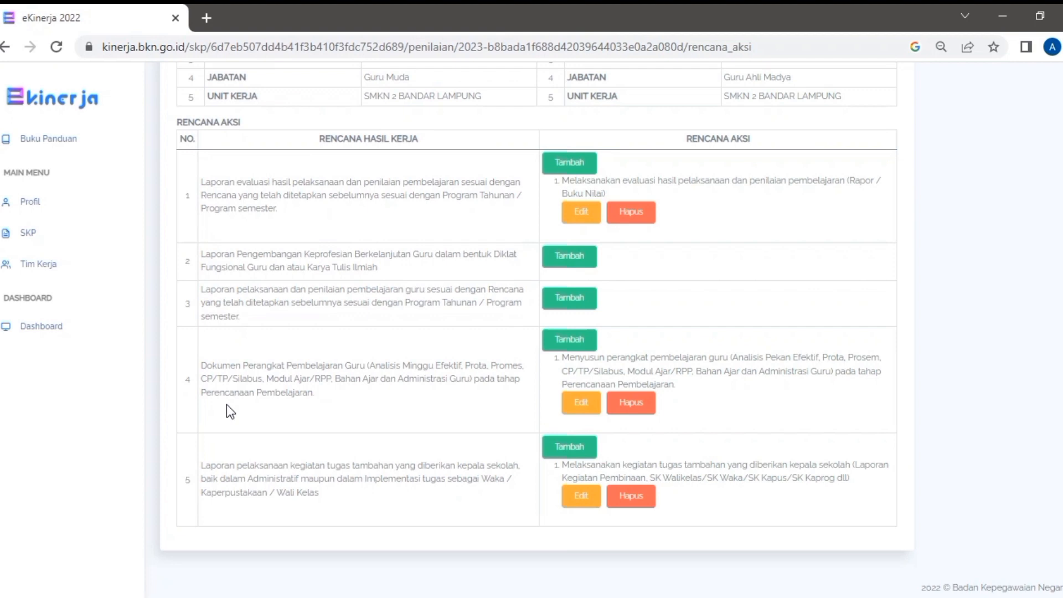
Return to the SKP list, open the Penilaian page of the 2023 SKP, and locate the Januari period's actions
{"action": "scroll", "coordinate": [227, 405], "scroll_direction": "up", "scroll_amount": 3}
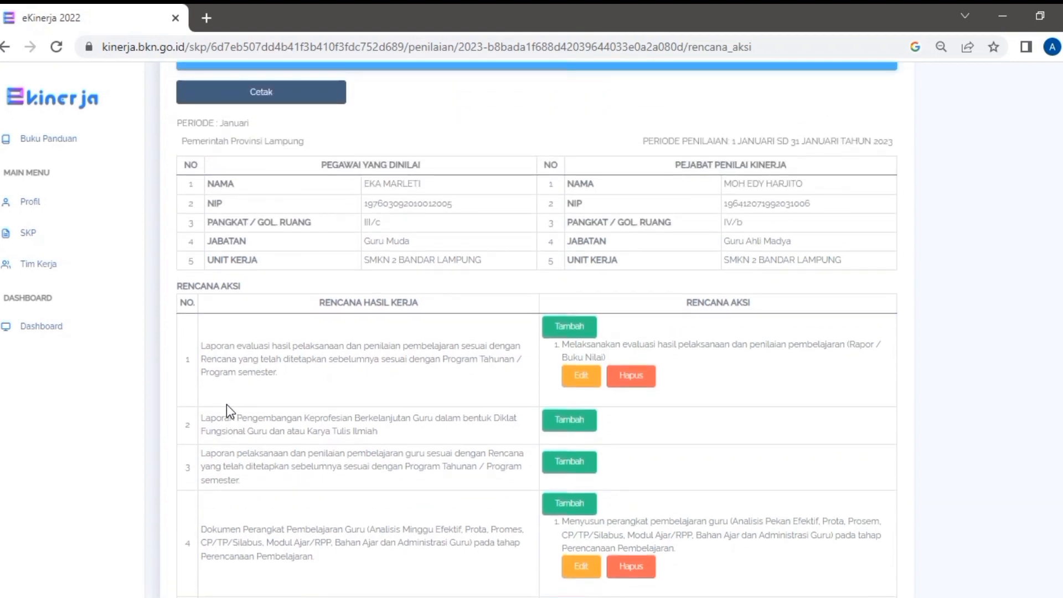
{"action": "scroll", "coordinate": [227, 404], "scroll_direction": "up", "scroll_amount": 1}
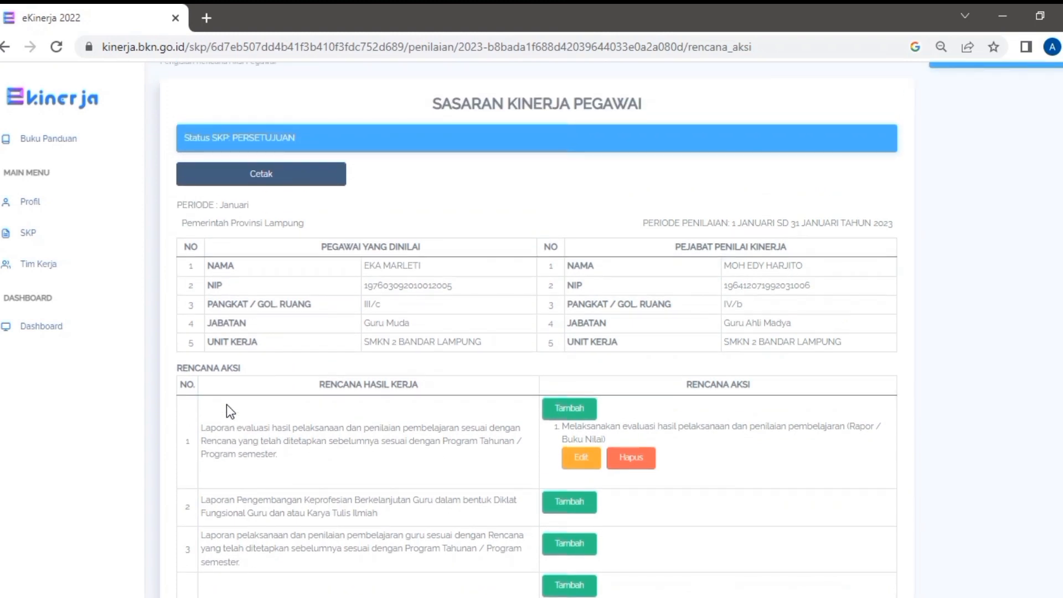
{"action": "left_click", "coordinate": [82, 241]}
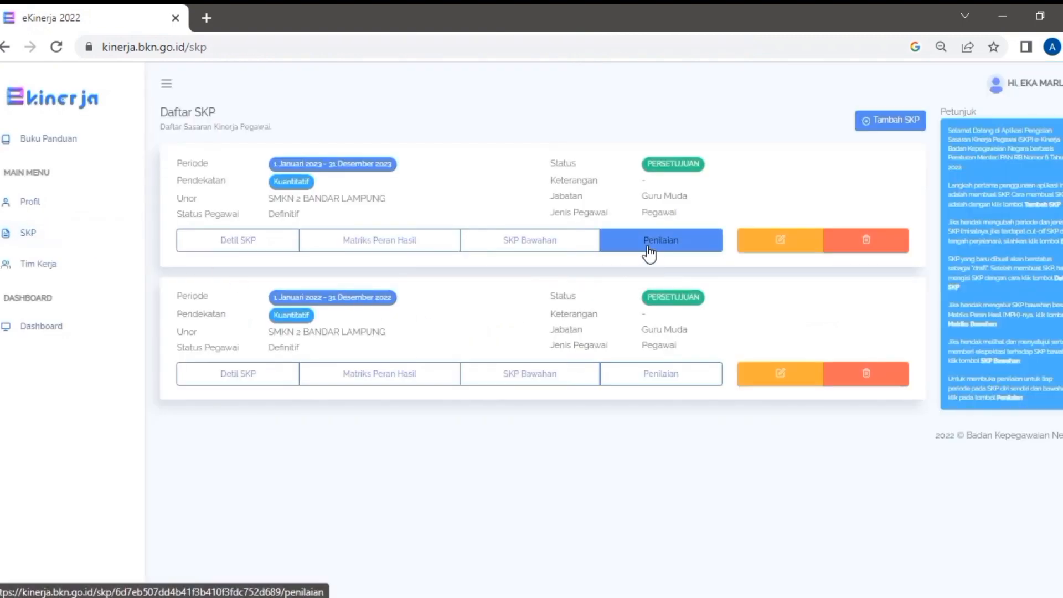
{"action": "left_click", "coordinate": [648, 253]}
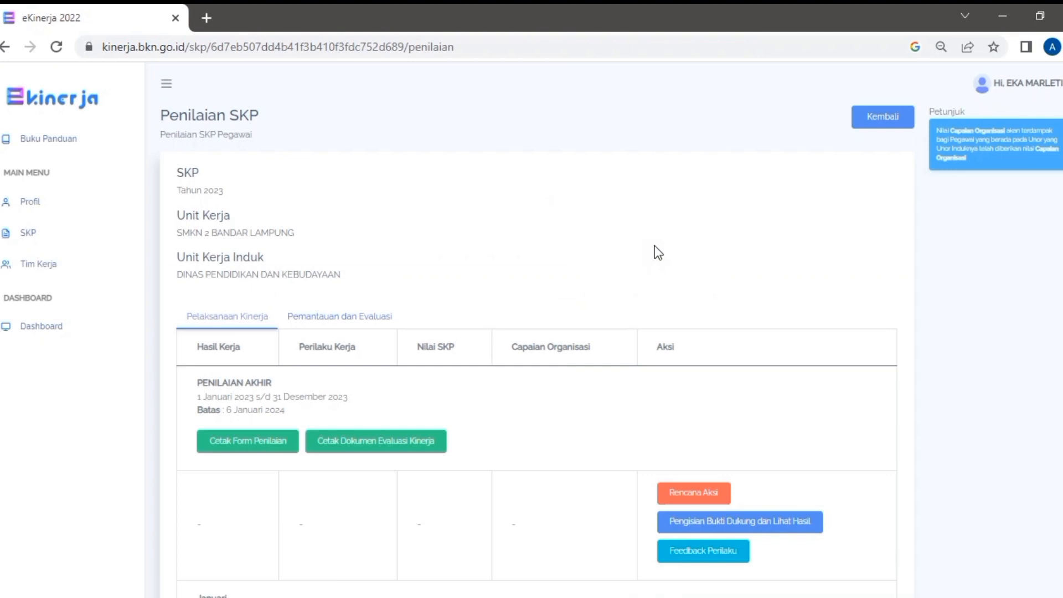
{"action": "scroll", "coordinate": [722, 376], "scroll_direction": "down", "scroll_amount": 4}
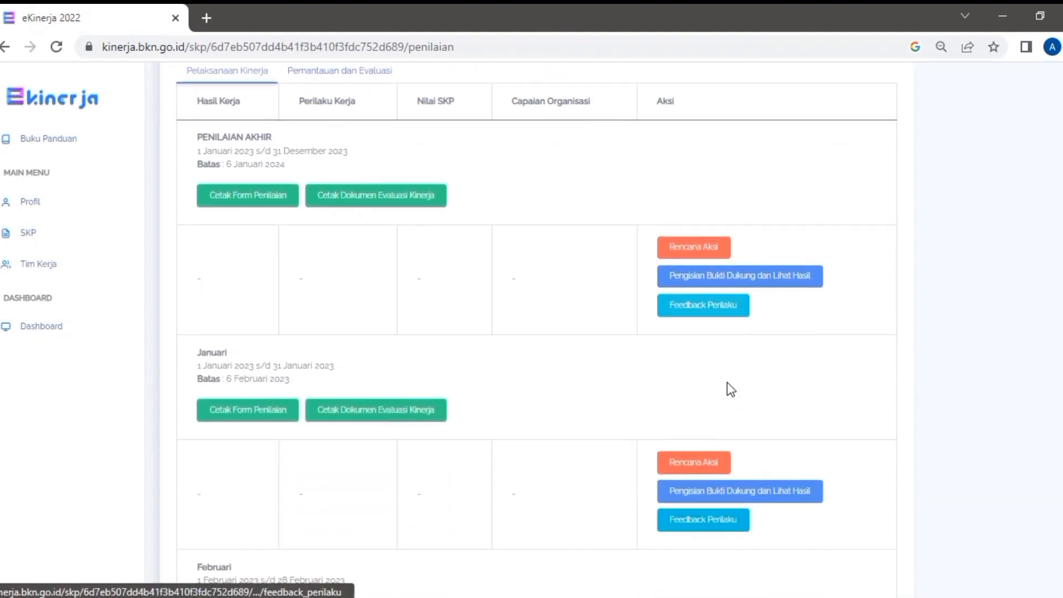
{"action": "scroll", "coordinate": [708, 435], "scroll_direction": "down", "scroll_amount": 1}
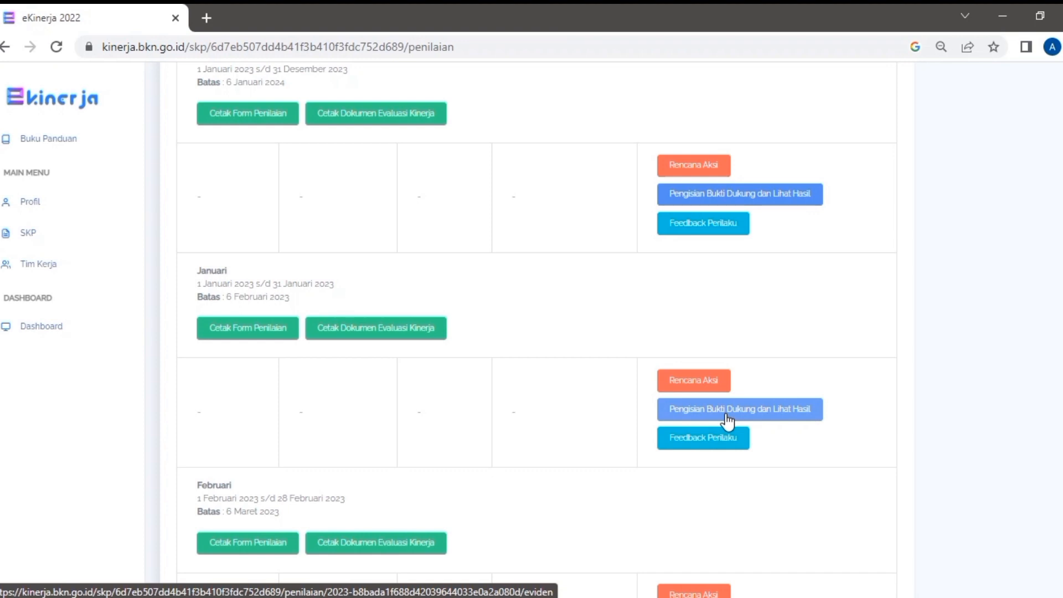
Open January's Pengisian Bukti Dukung page and start adding Bukti Dukung to the first RHK's Kuantitas indicator
{"action": "left_click", "coordinate": [727, 416]}
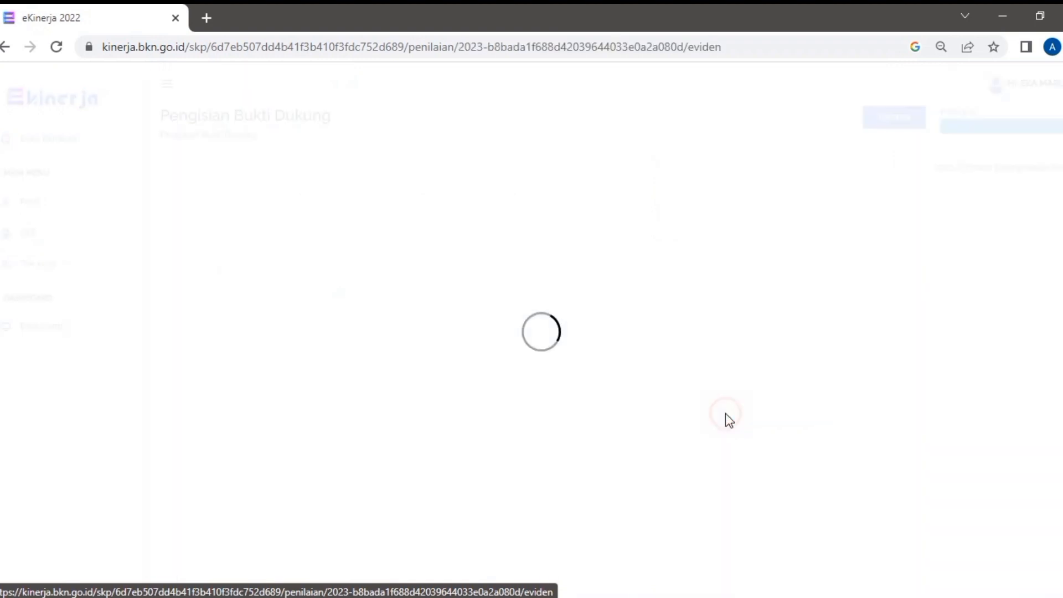
{"action": "scroll", "coordinate": [726, 421], "scroll_direction": "down", "scroll_amount": 3}
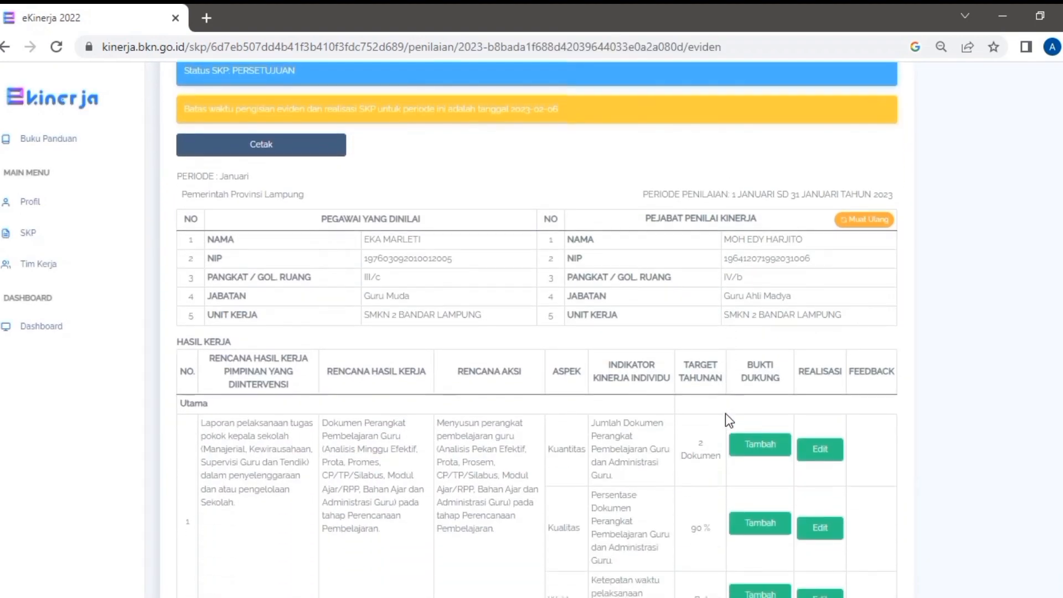
{"action": "scroll", "coordinate": [725, 413], "scroll_direction": "down", "scroll_amount": 2}
{"action": "scroll", "coordinate": [724, 413], "scroll_direction": "down", "scroll_amount": 3}
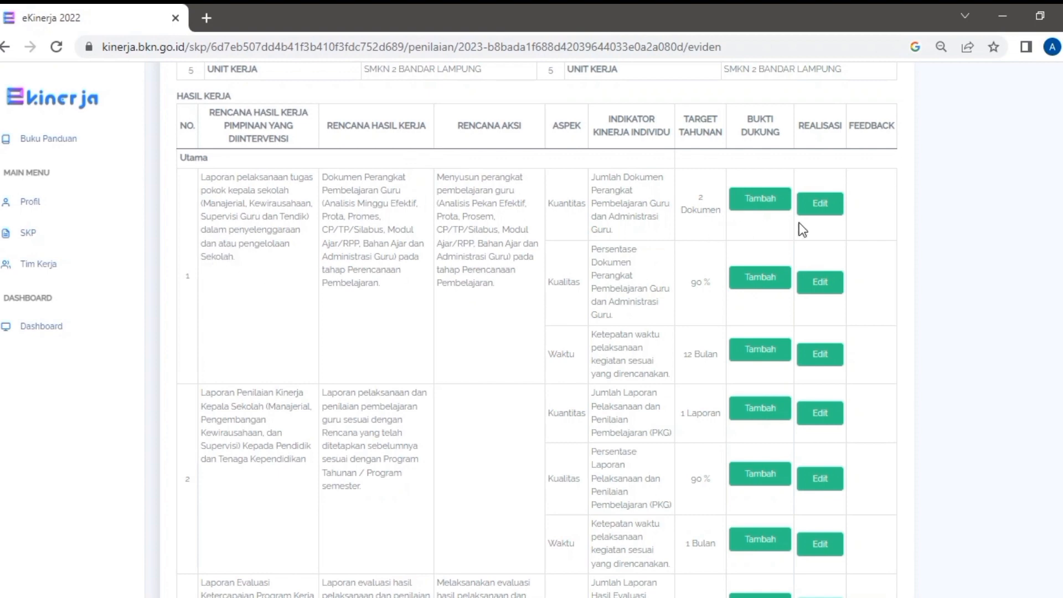
{"action": "left_click", "coordinate": [756, 209]}
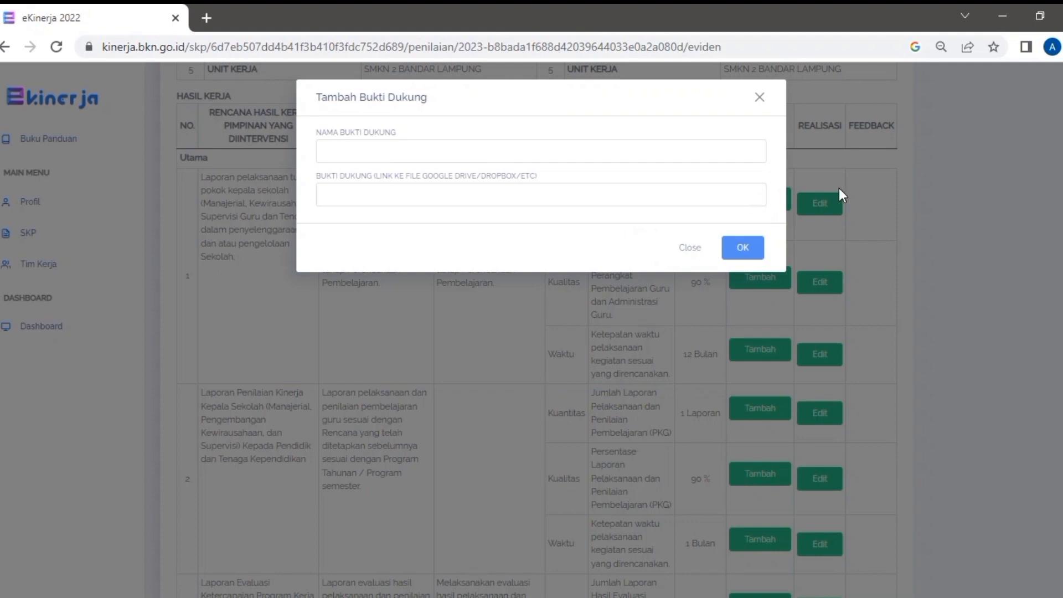
Open Google Drive in a new browser tab and go to the "1. JANUARI" folder inside "SKP 2023"
{"action": "left_click", "coordinate": [208, 21]}
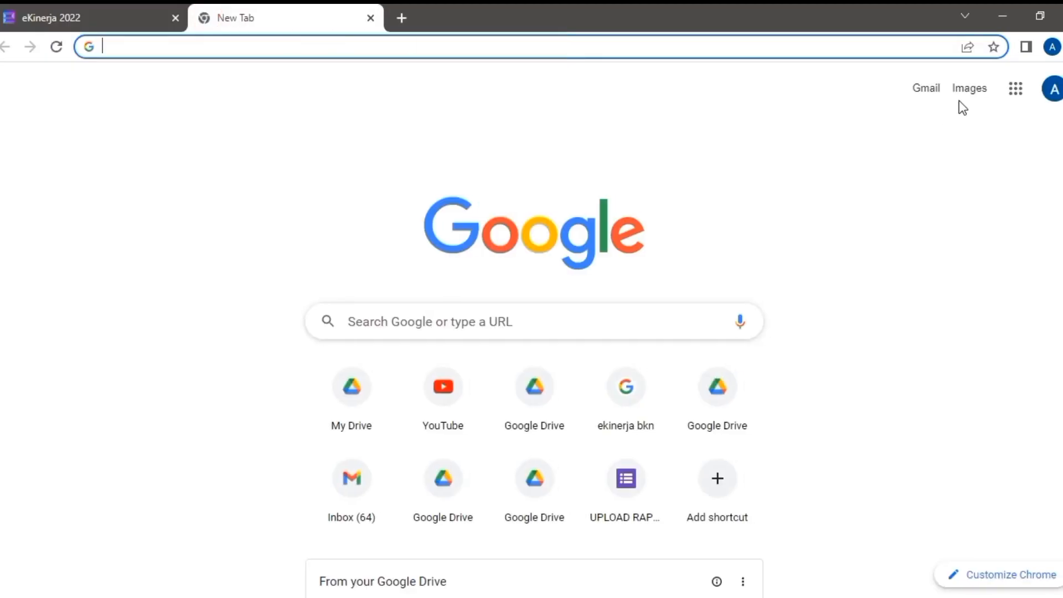
{"action": "left_click", "coordinate": [1015, 89]}
{"action": "left_click", "coordinate": [1016, 164]}
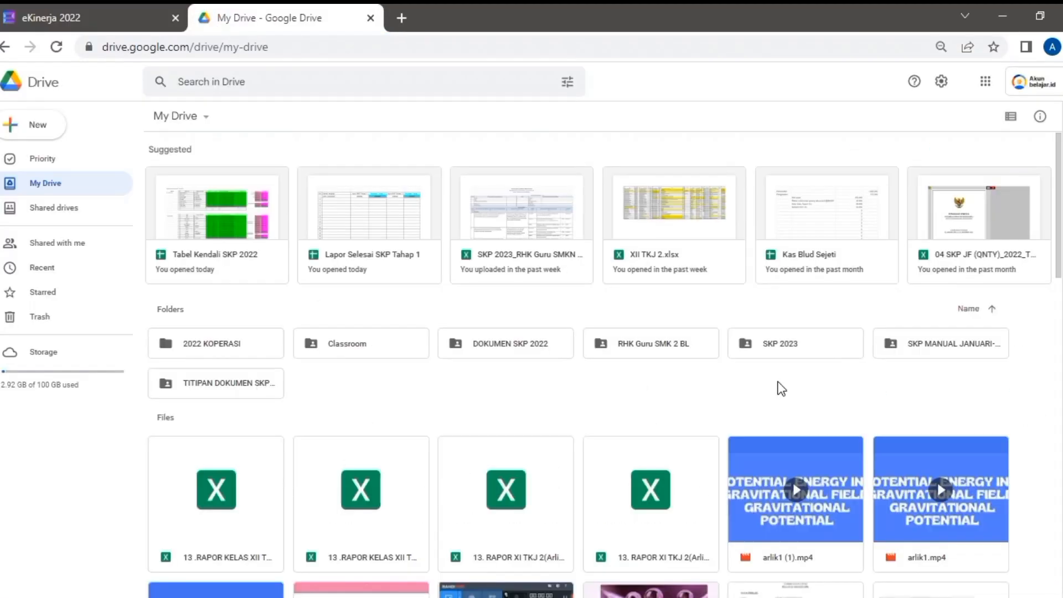
{"action": "double_click", "coordinate": [782, 351]}
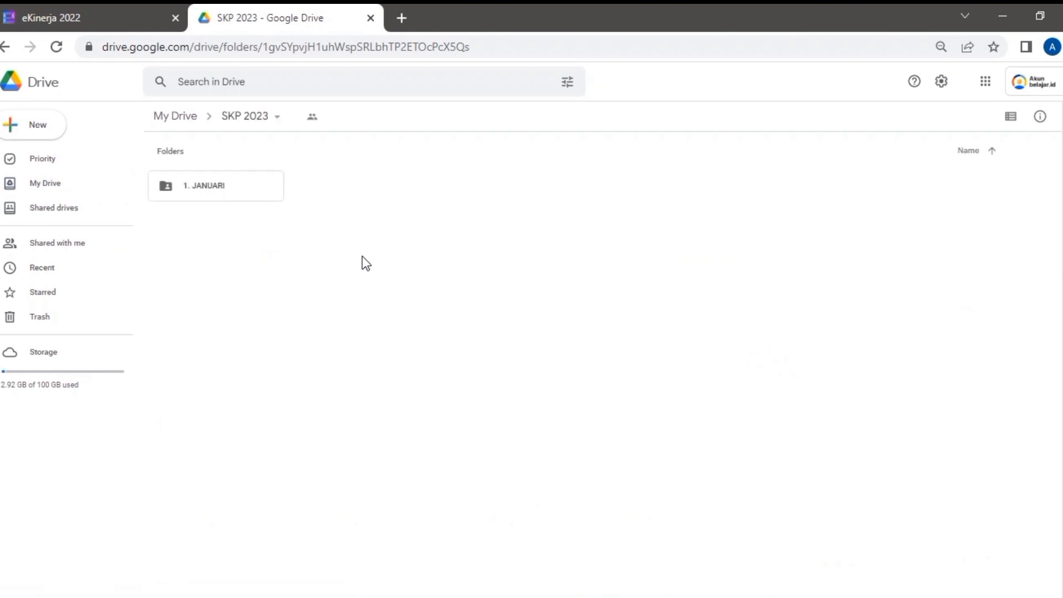
{"action": "left_click", "coordinate": [245, 195]}
{"action": "double_click", "coordinate": [246, 195]}
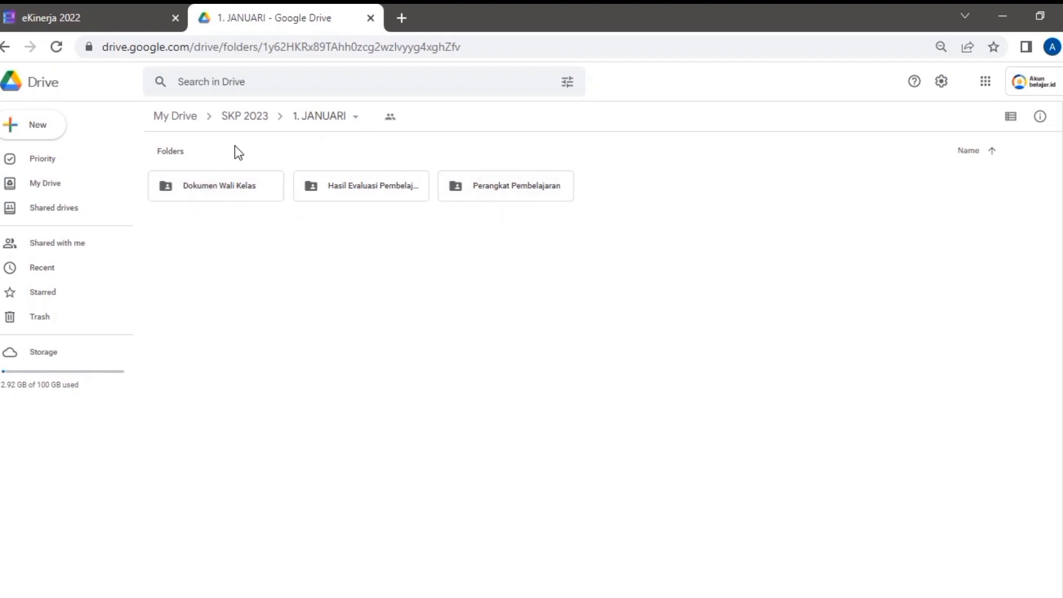
Share the "Perangkat Pembelajaran" folder with anyone with the link and copy its link
{"action": "right_click", "coordinate": [519, 189]}
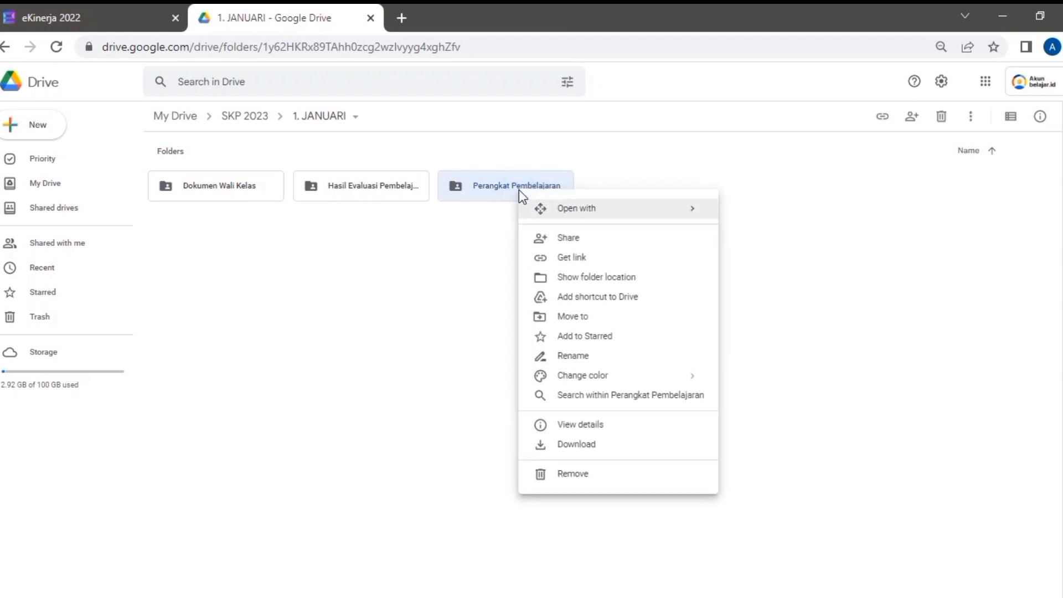
{"action": "left_click", "coordinate": [569, 238]}
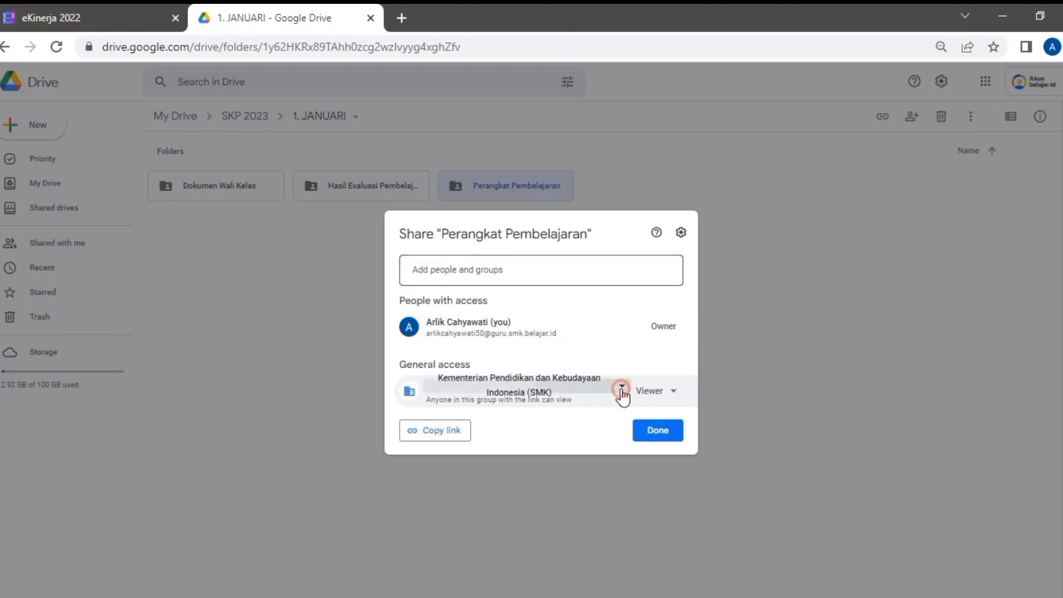
{"action": "left_click", "coordinate": [621, 392]}
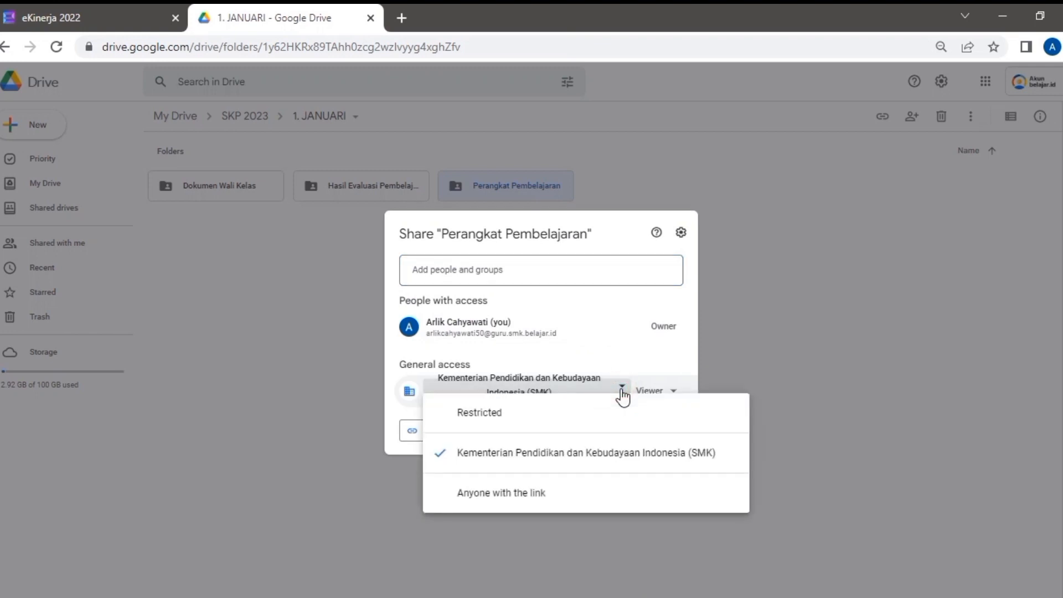
{"action": "left_click", "coordinate": [520, 498]}
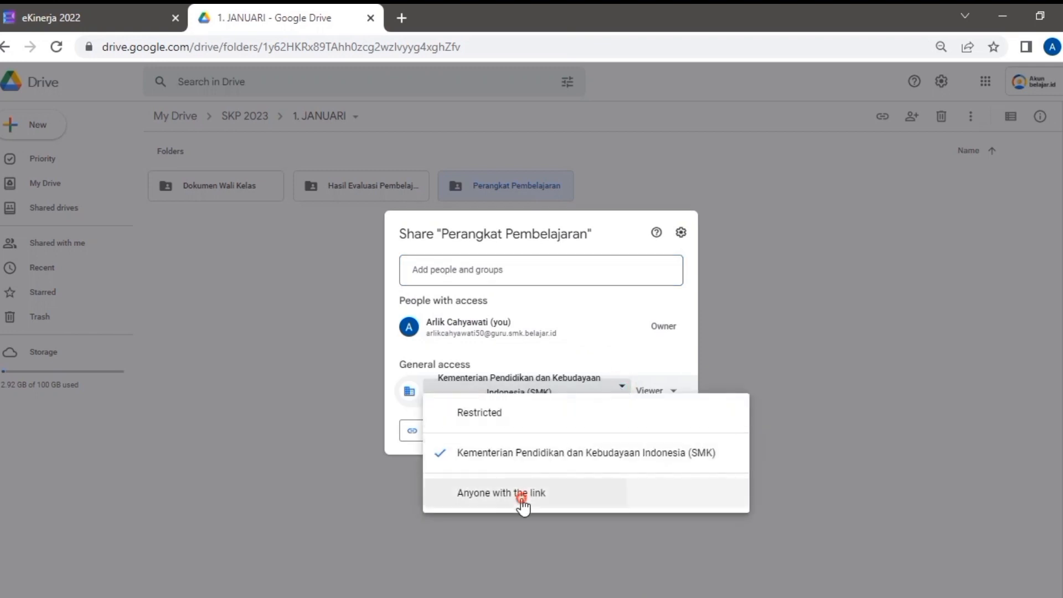
{"action": "left_click", "coordinate": [444, 436]}
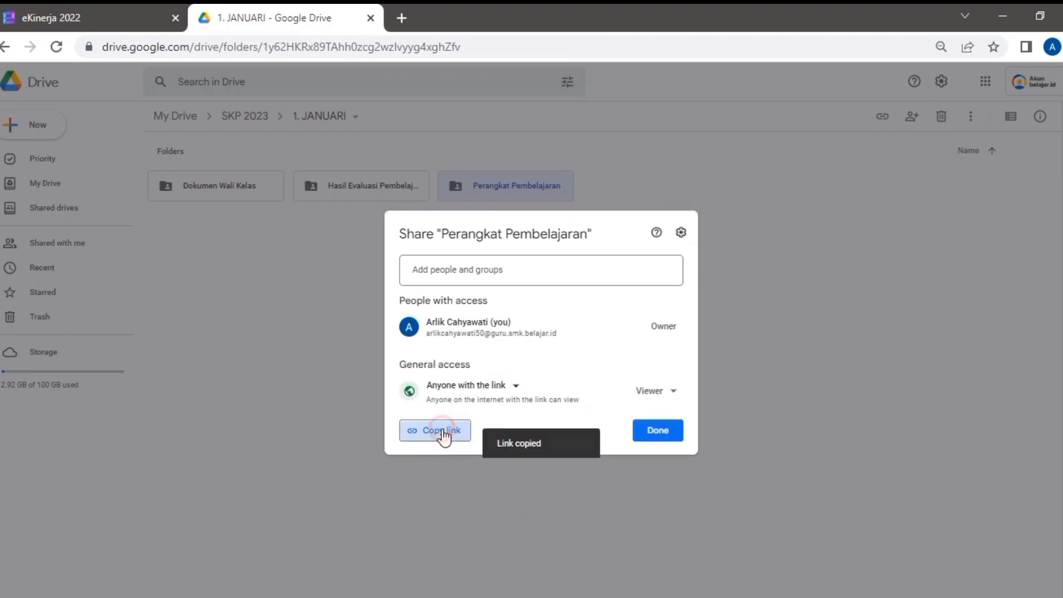
Return to eKinerja and save the Bukti Dukung with the name "Perangkat Pembelajaran" and the copied Drive folder link
{"action": "left_click", "coordinate": [103, 23]}
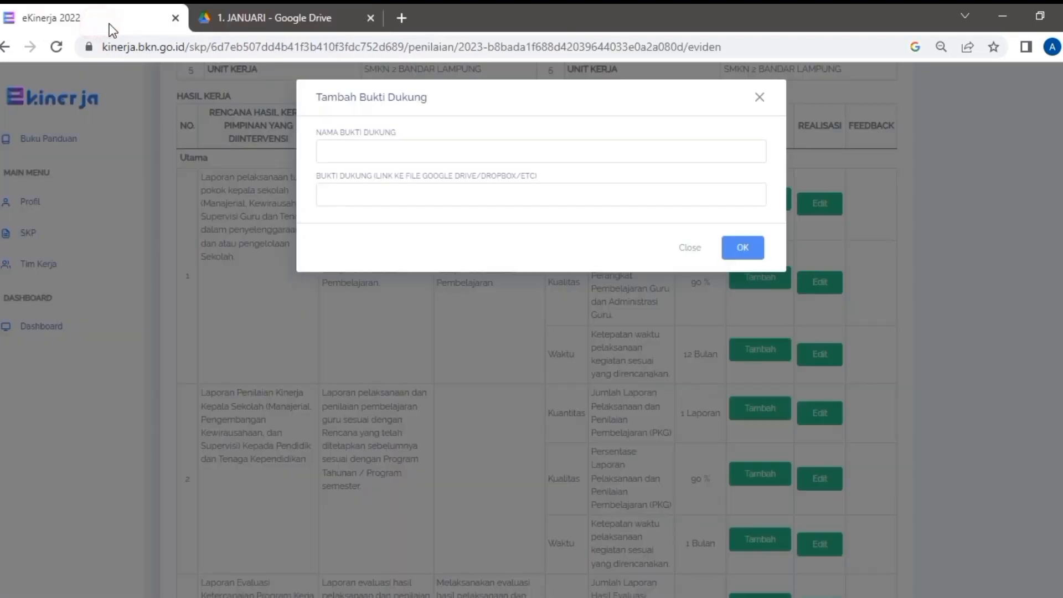
{"action": "left_click", "coordinate": [497, 154]}
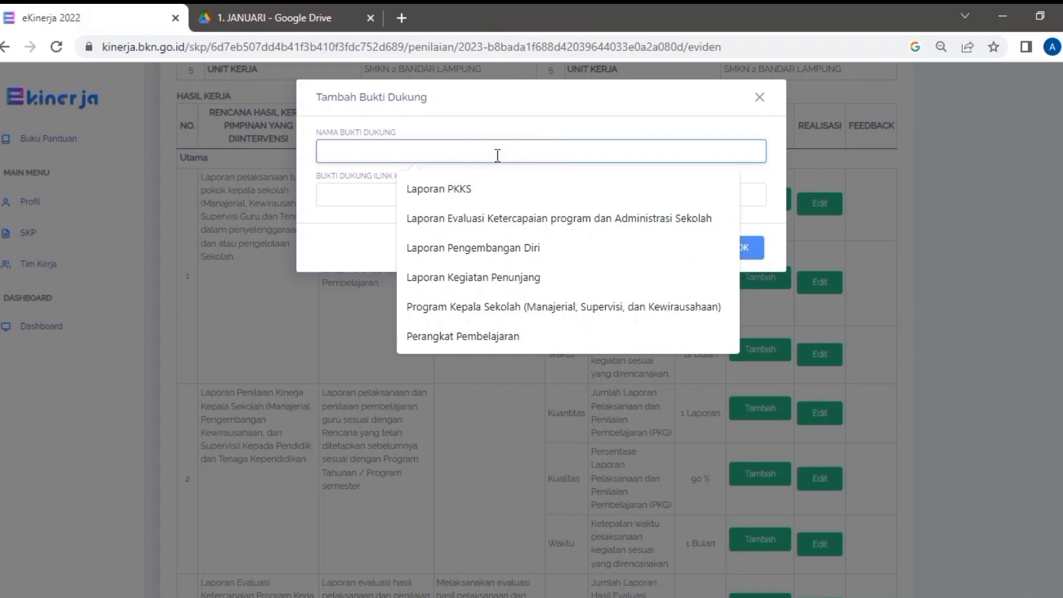
{"action": "left_click", "coordinate": [472, 337]}
{"action": "left_click", "coordinate": [380, 193]}
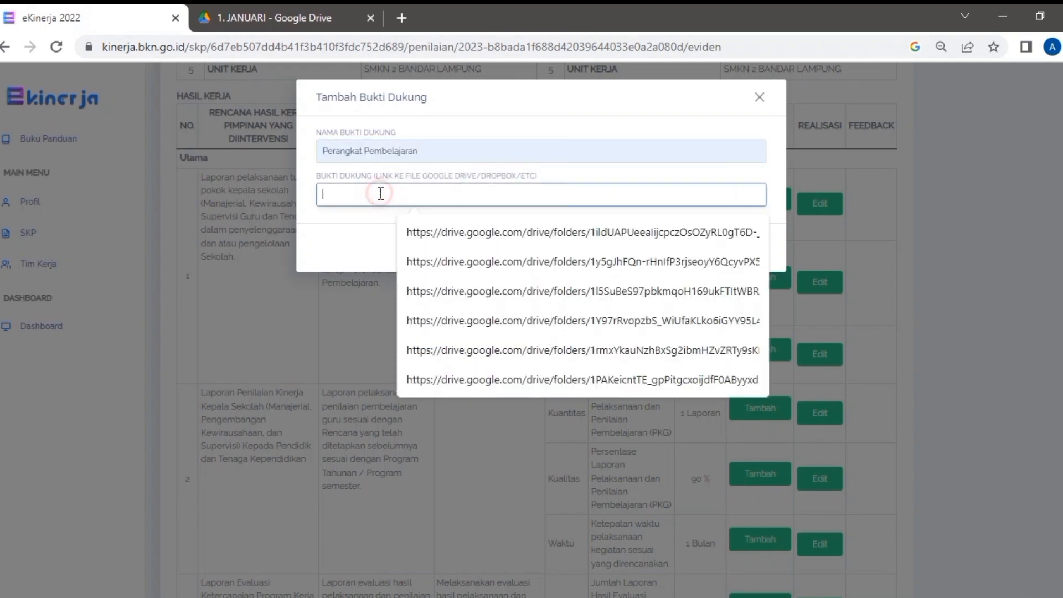
{"action": "key", "text": "ctrl+v"}
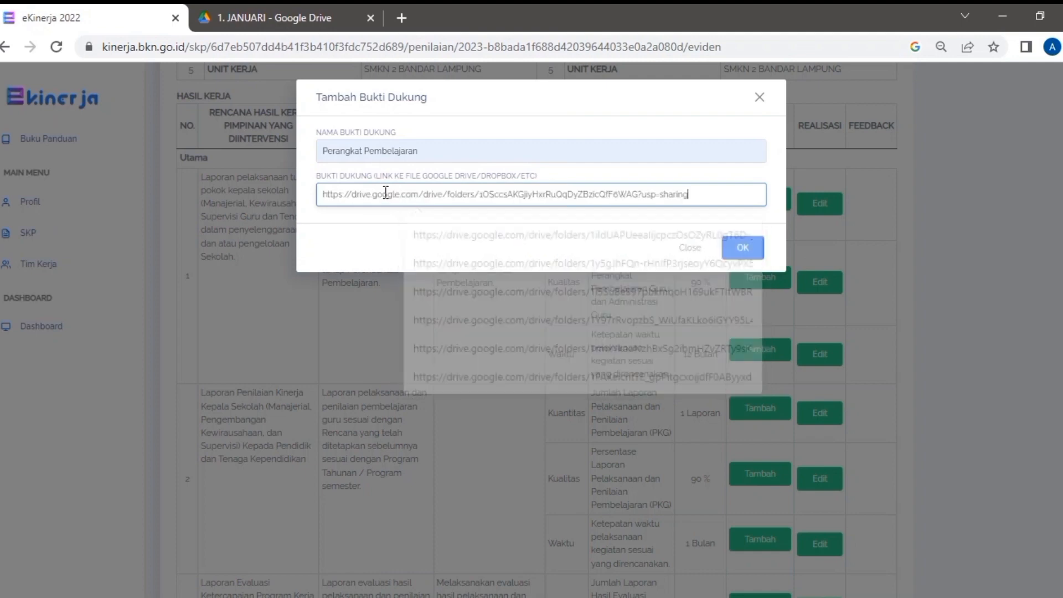
{"action": "left_click", "coordinate": [744, 255]}
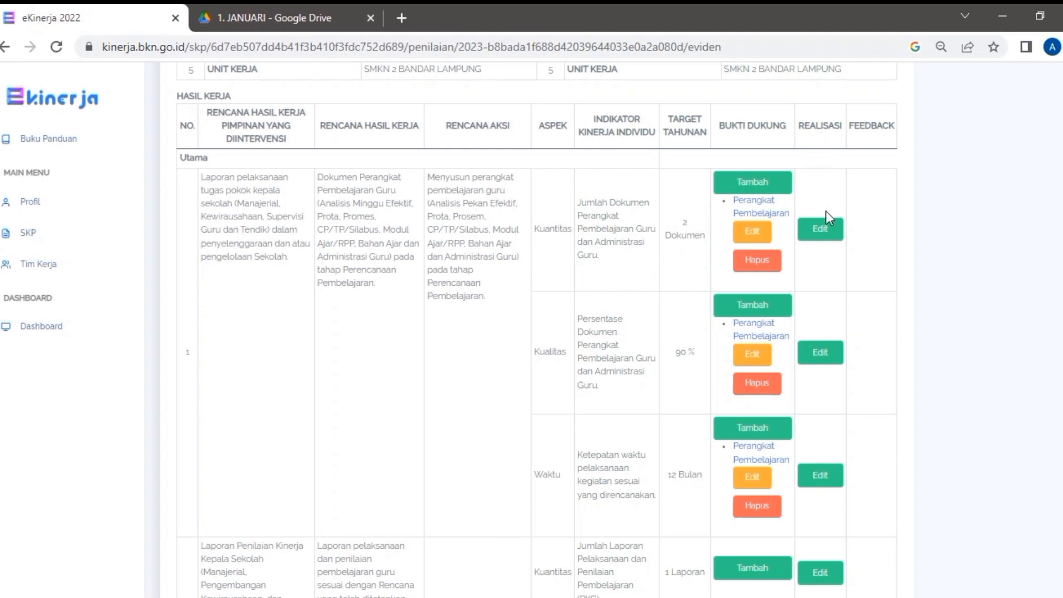
Copy "1 Berkas" from the workbook's ISIAN REALISASI sheet into the Realisasi field of the first RHK's Kuantitas indicator in eKinerja
{"action": "left_click", "coordinate": [820, 230]}
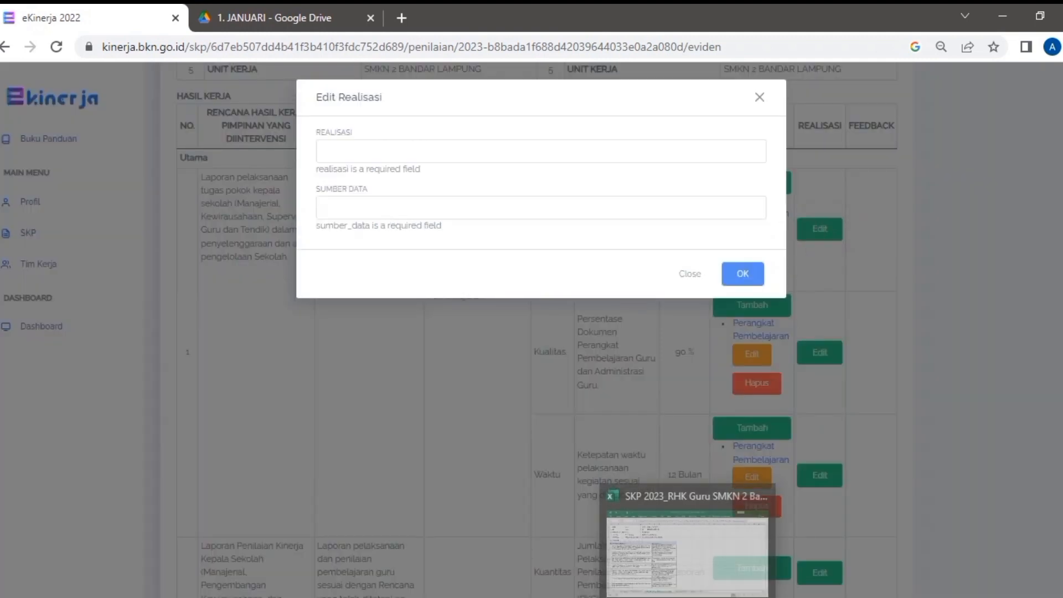
{"action": "left_click", "coordinate": [688, 597]}
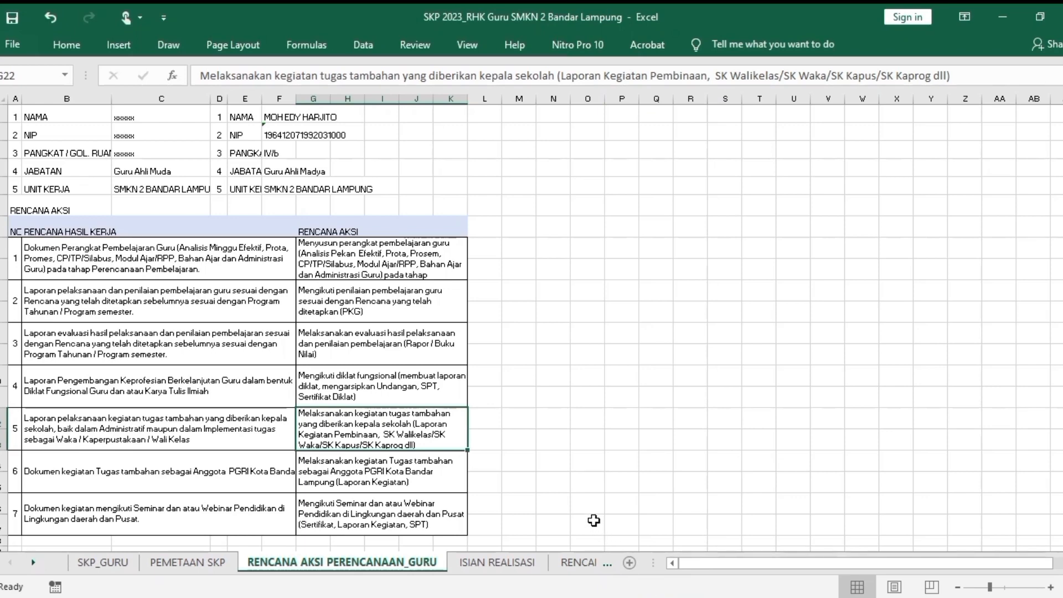
{"action": "left_click", "coordinate": [522, 570]}
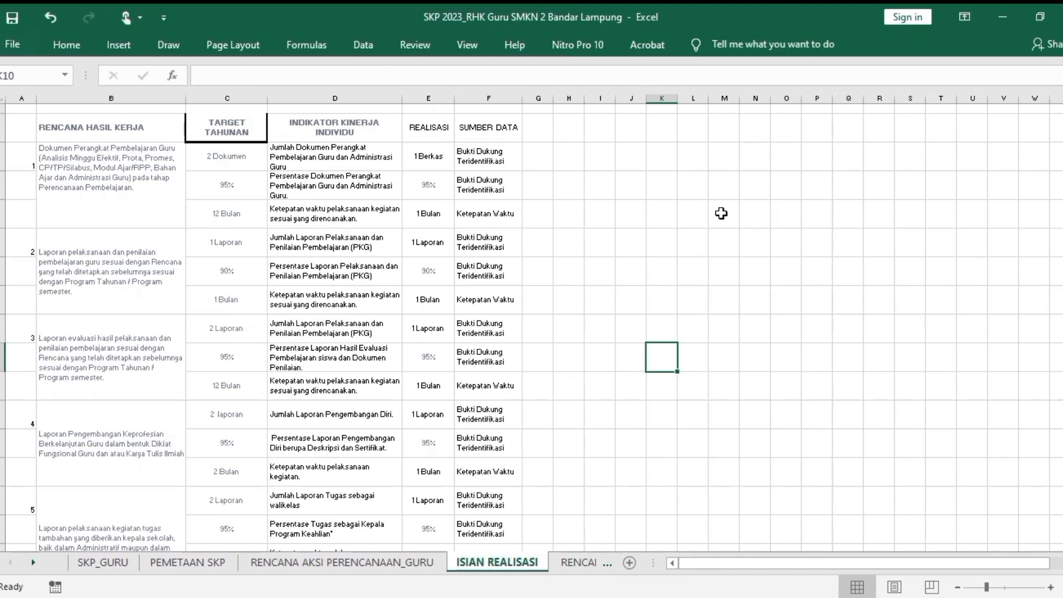
{"action": "left_click", "coordinate": [442, 156]}
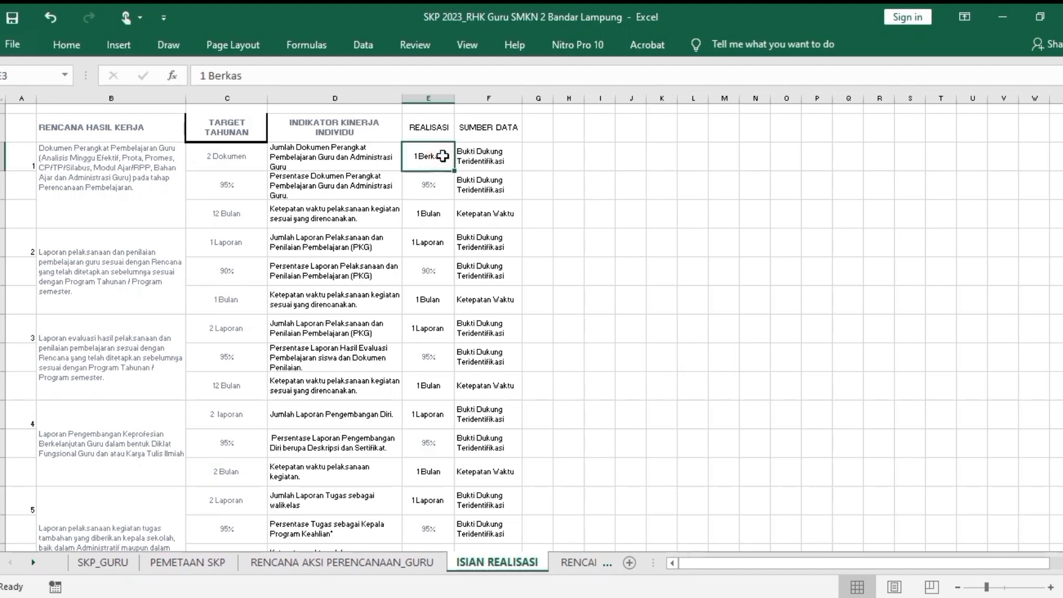
{"action": "key", "text": "ctrl+c"}
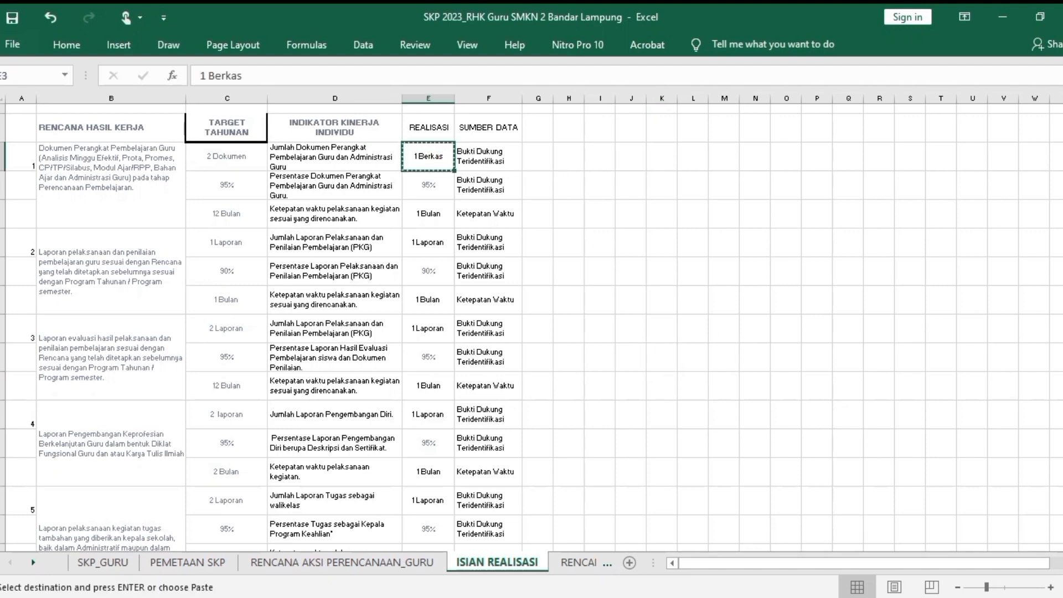
{"action": "mouse_move", "coordinate": [808, 597]}
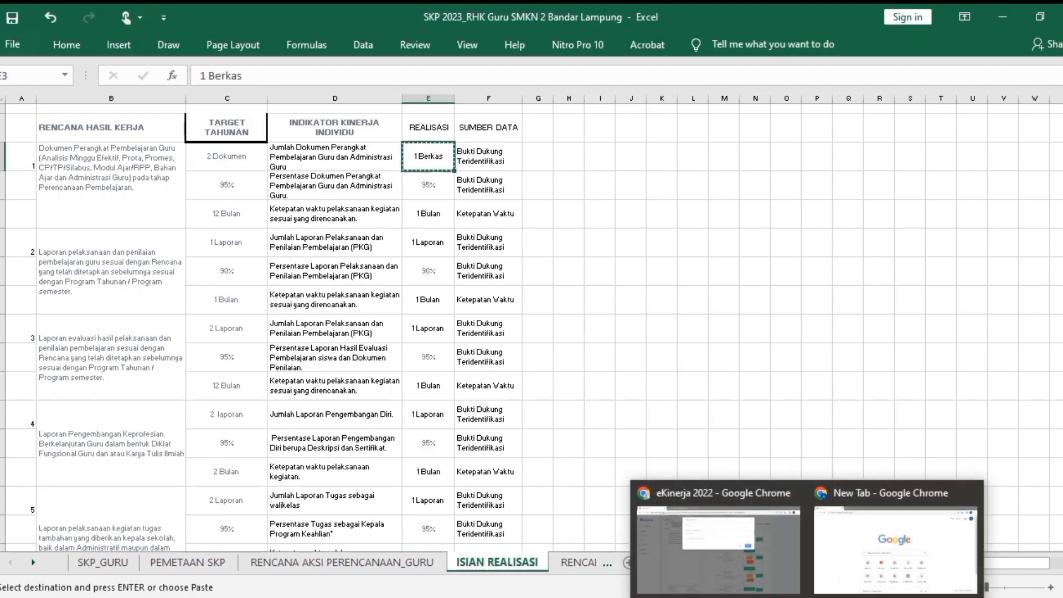
{"action": "left_click", "coordinate": [742, 573]}
{"action": "left_click", "coordinate": [413, 152]}
{"action": "key", "text": "ctrl+v"}
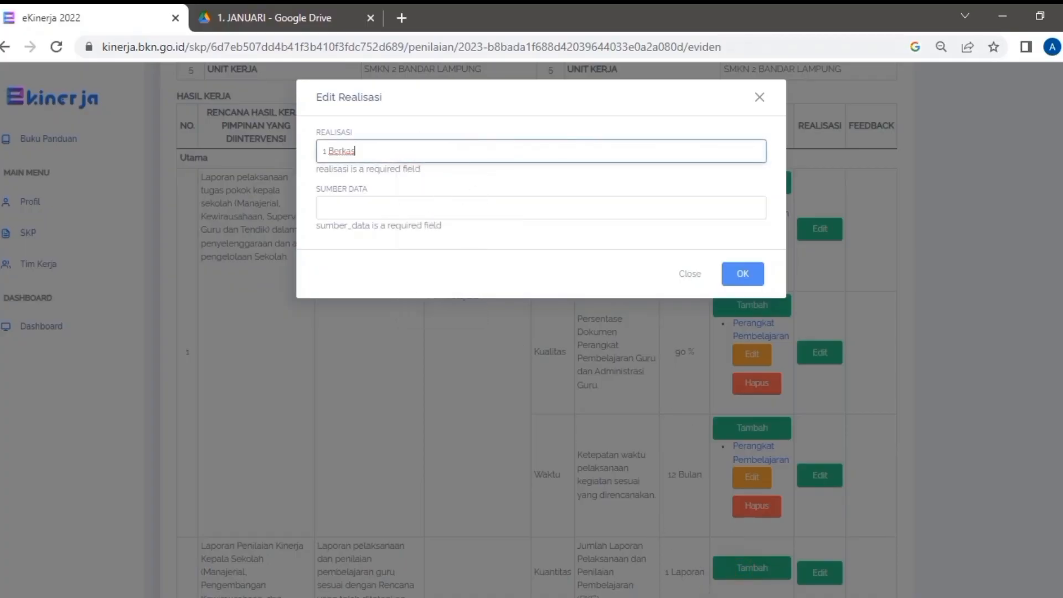
Copy "Bukti Dukung Teridentifikasi" from the workbook into the Kuantitas indicator's Sumber Data field in eKinerja and save the realisasi
{"action": "left_click", "coordinate": [688, 597]}
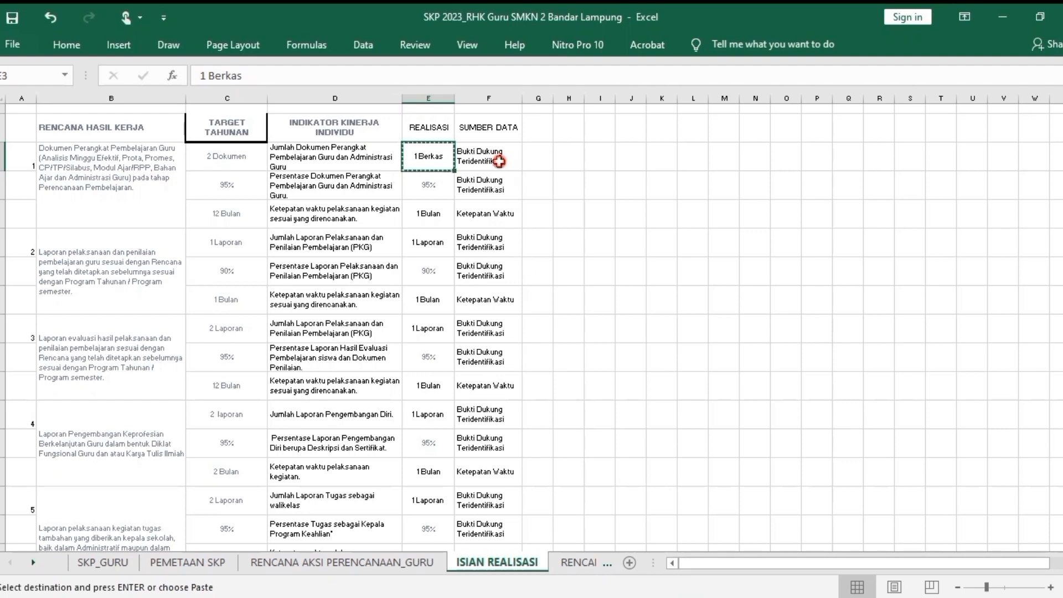
{"action": "left_click", "coordinate": [499, 161]}
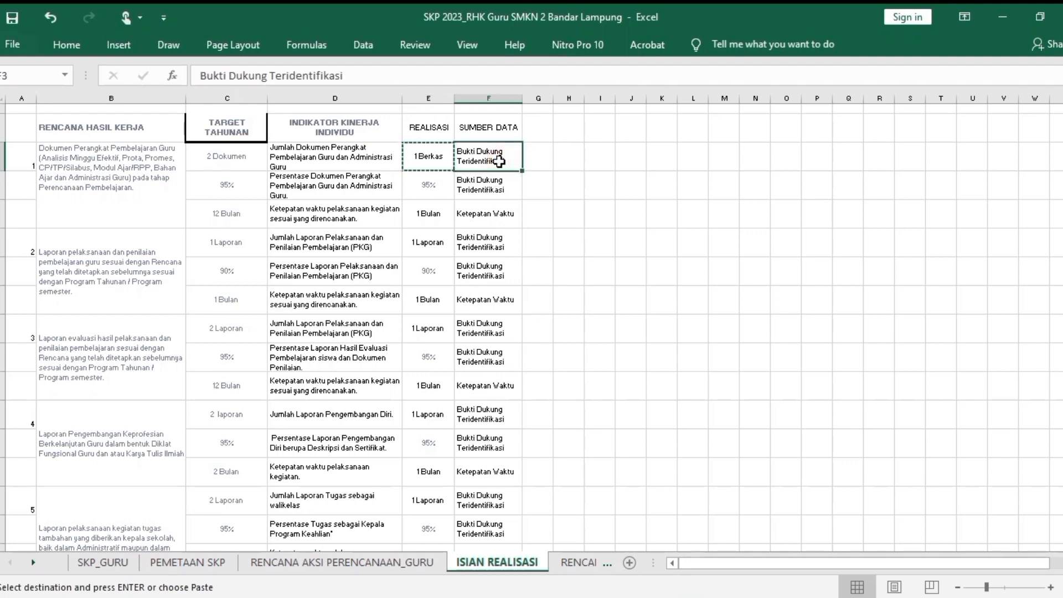
{"action": "key", "text": "ctrl+c"}
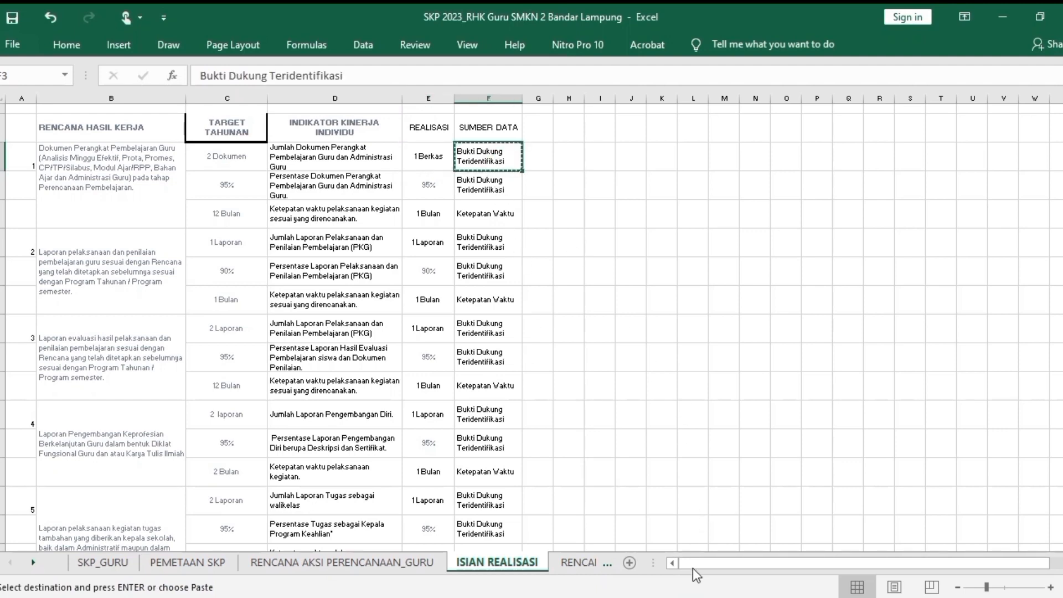
{"action": "mouse_move", "coordinate": [688, 597]}
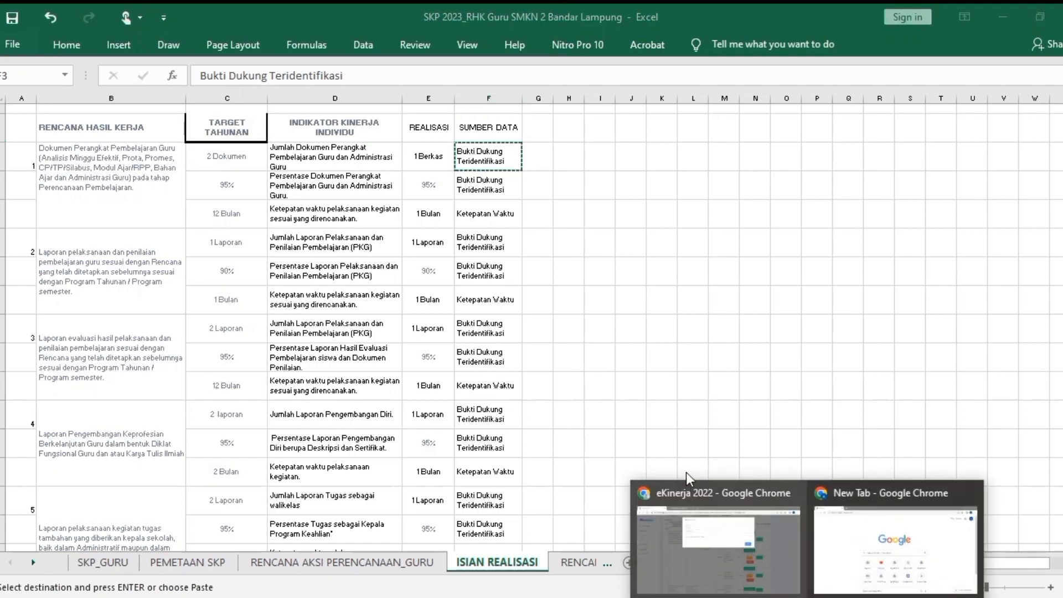
{"action": "left_click", "coordinate": [717, 531]}
{"action": "left_click", "coordinate": [432, 193]}
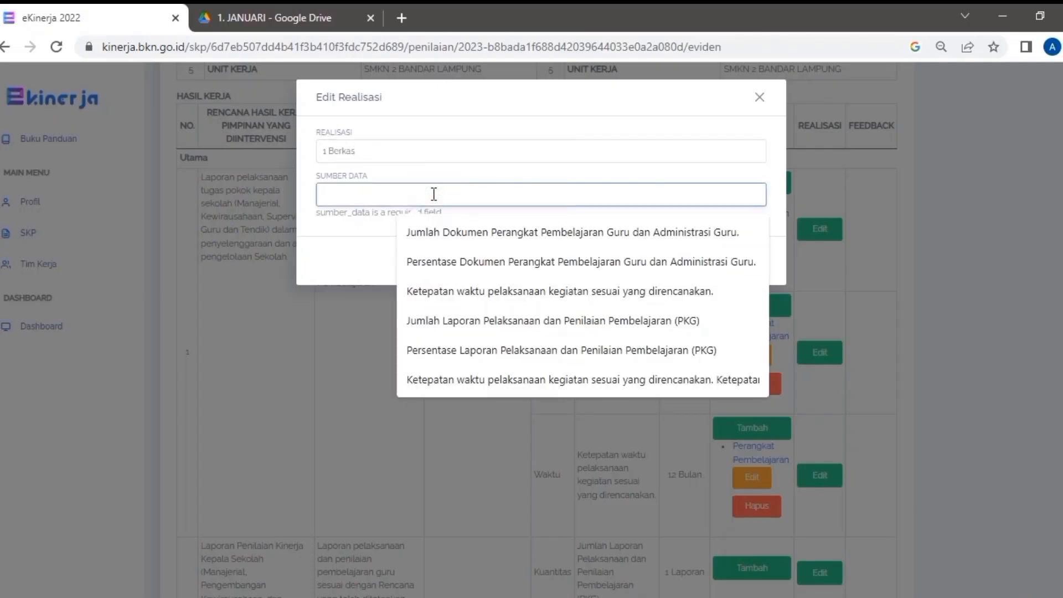
{"action": "key", "text": "ctrl+v"}
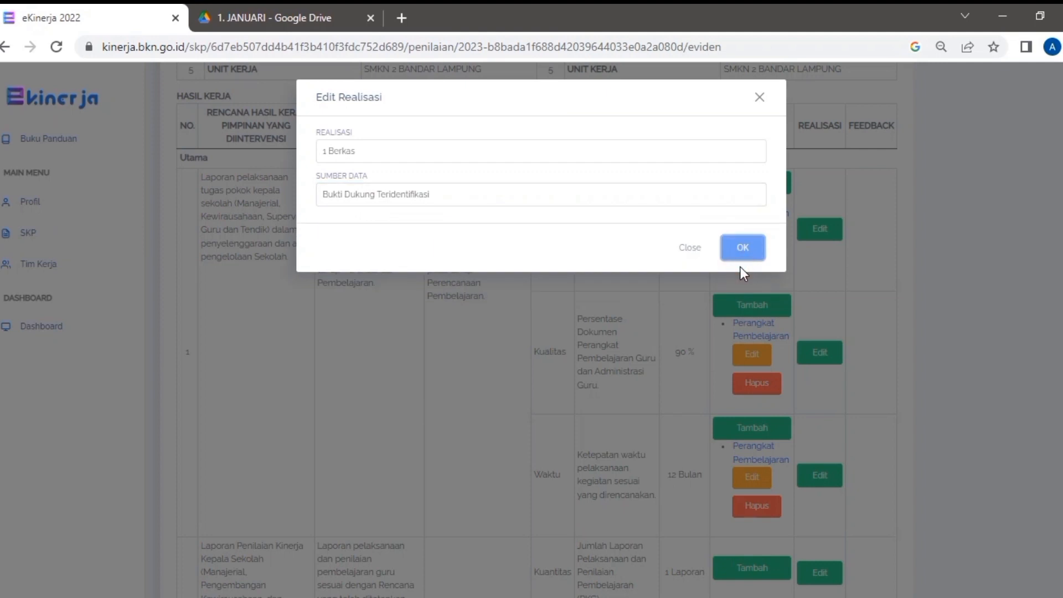
{"action": "left_click", "coordinate": [739, 264]}
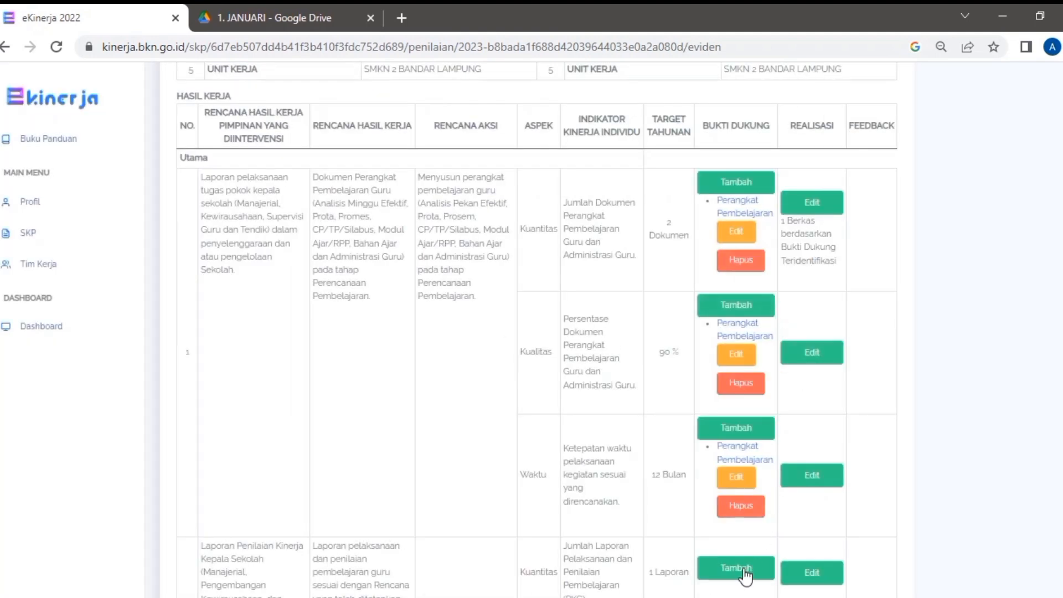
Save the realisasi of the first RHK's Kualitas indicator with Realisasi "90 %" and Sumber Data "Bukti Dukung Teridentifikasi"
{"action": "key", "text": "alt+Tab"}
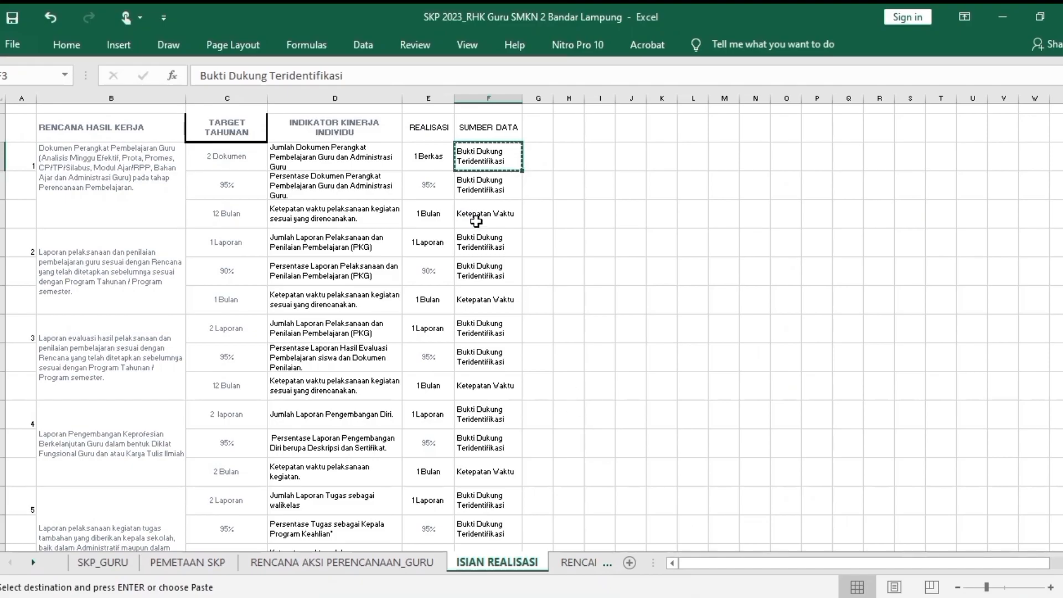
{"action": "key", "text": "alt+Tab"}
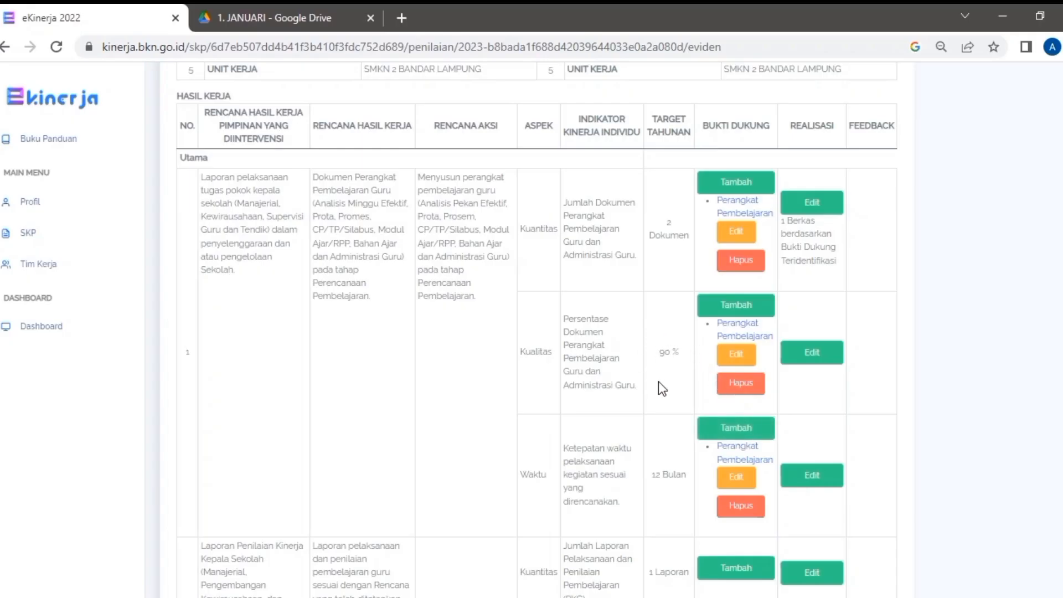
{"action": "left_click", "coordinate": [812, 355]}
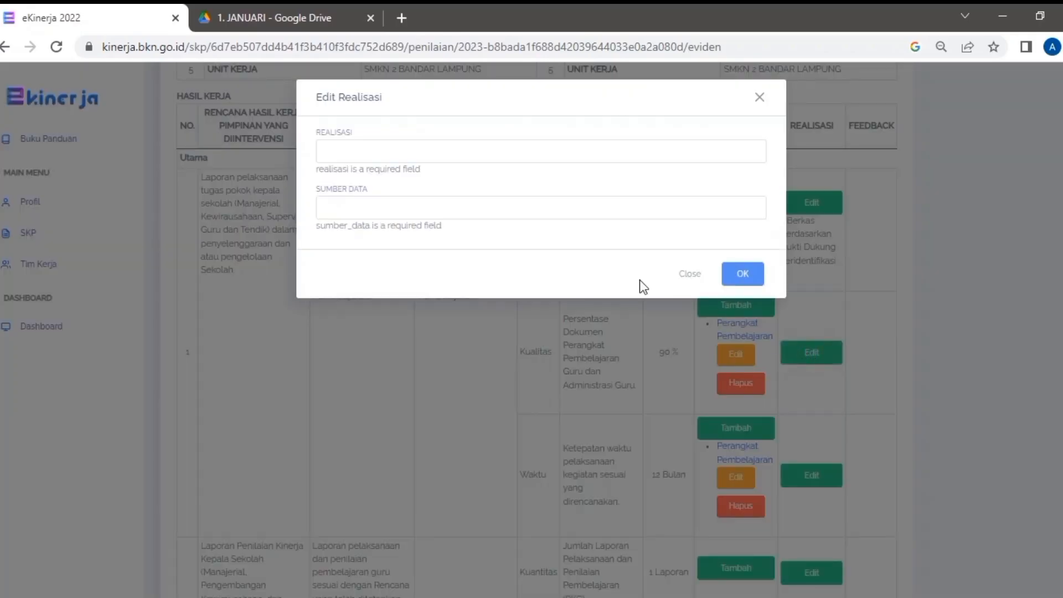
{"action": "left_click", "coordinate": [519, 162]}
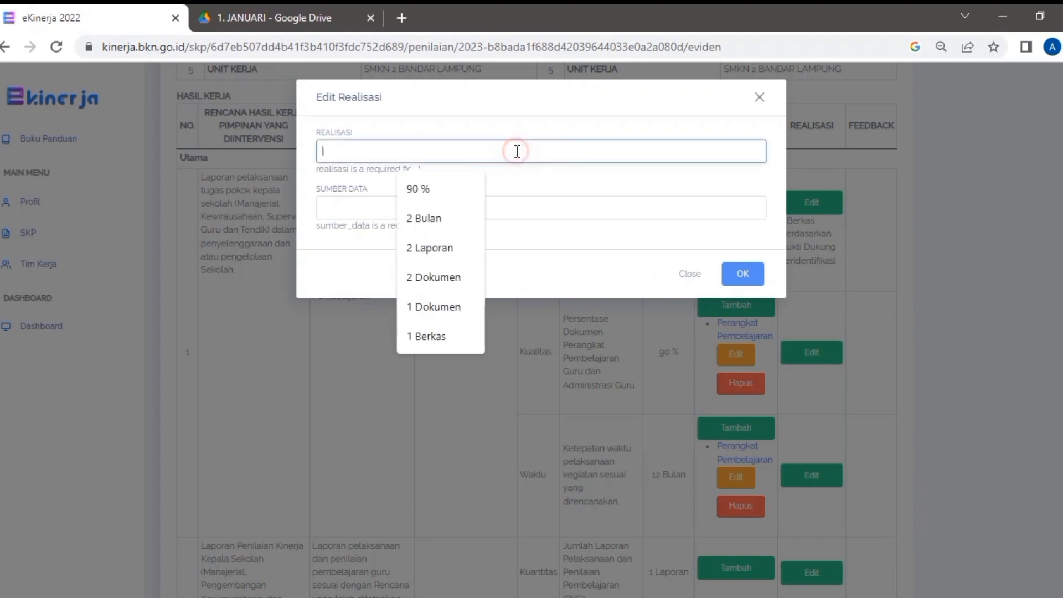
{"action": "left_click", "coordinate": [452, 190]}
{"action": "left_click", "coordinate": [442, 196]}
{"action": "left_click", "coordinate": [724, 254]}
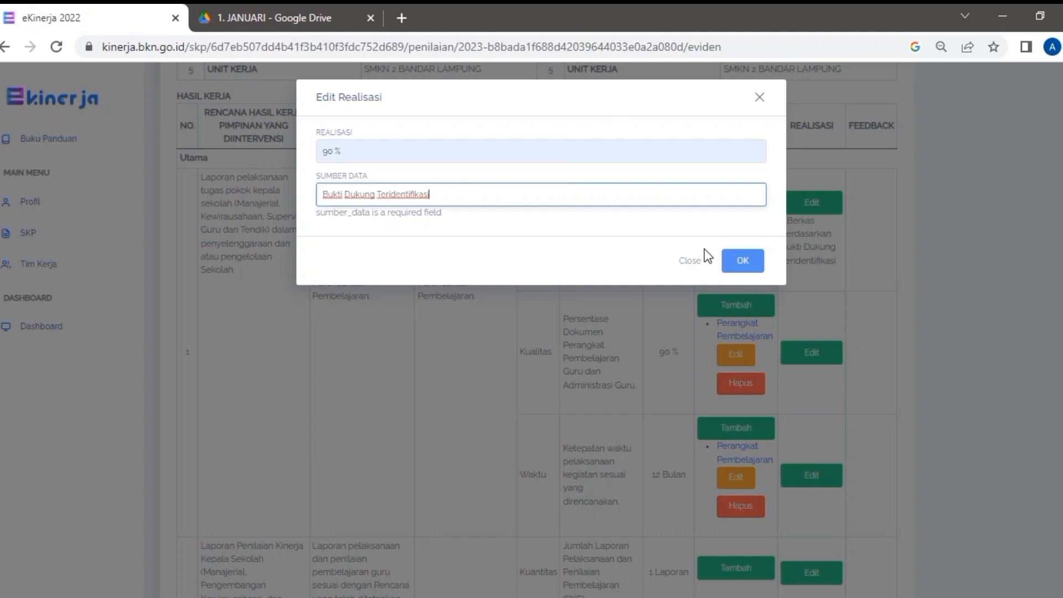
{"action": "left_click", "coordinate": [742, 265]}
{"action": "left_click", "coordinate": [741, 264]}
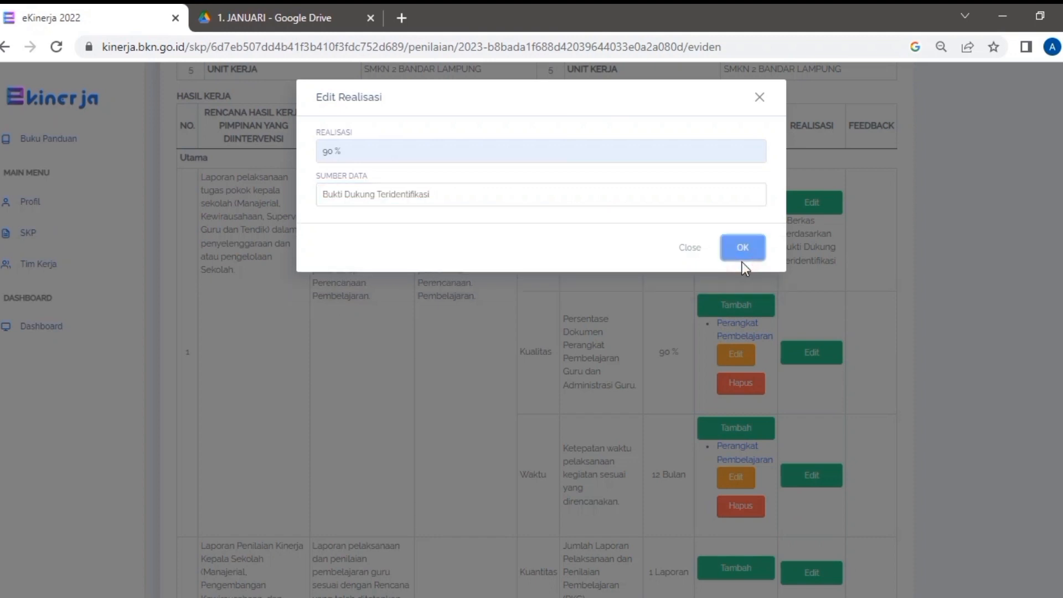
{"action": "left_click", "coordinate": [742, 256]}
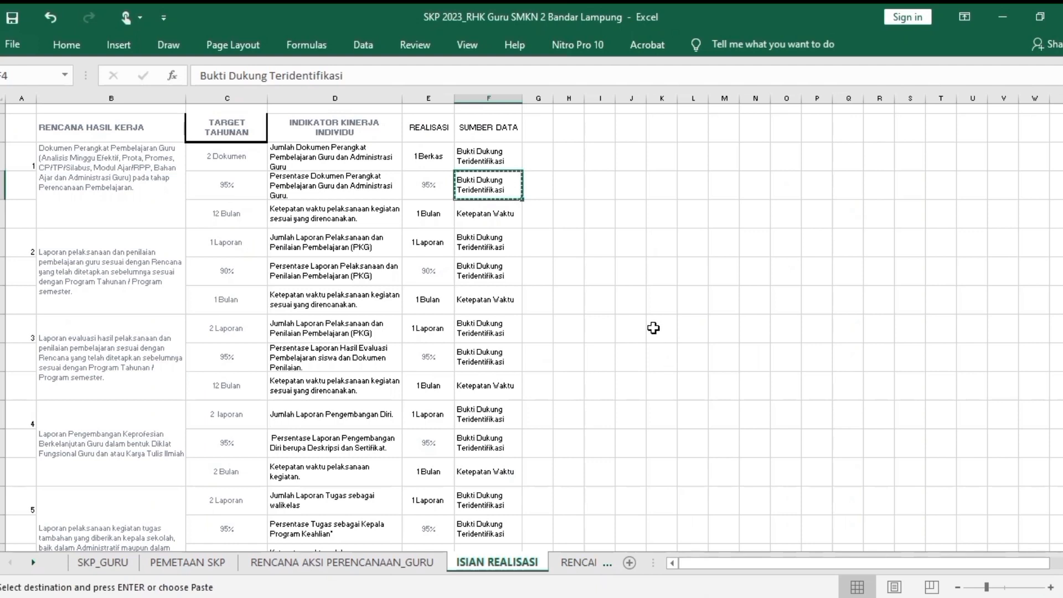
Copy "Ketepatan Waktu" from the first RHK's Sumber Data in the workbook's ISIAN REALISASI sheet and return to eKinerja
{"action": "left_click", "coordinate": [651, 310]}
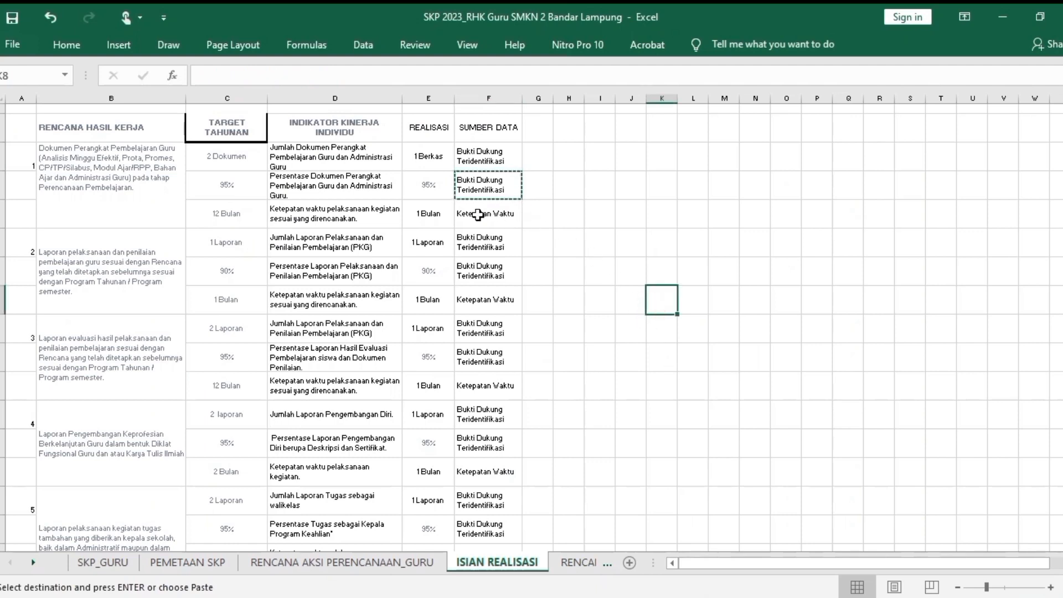
{"action": "left_click", "coordinate": [503, 213]}
{"action": "key", "text": "ctrl+c"}
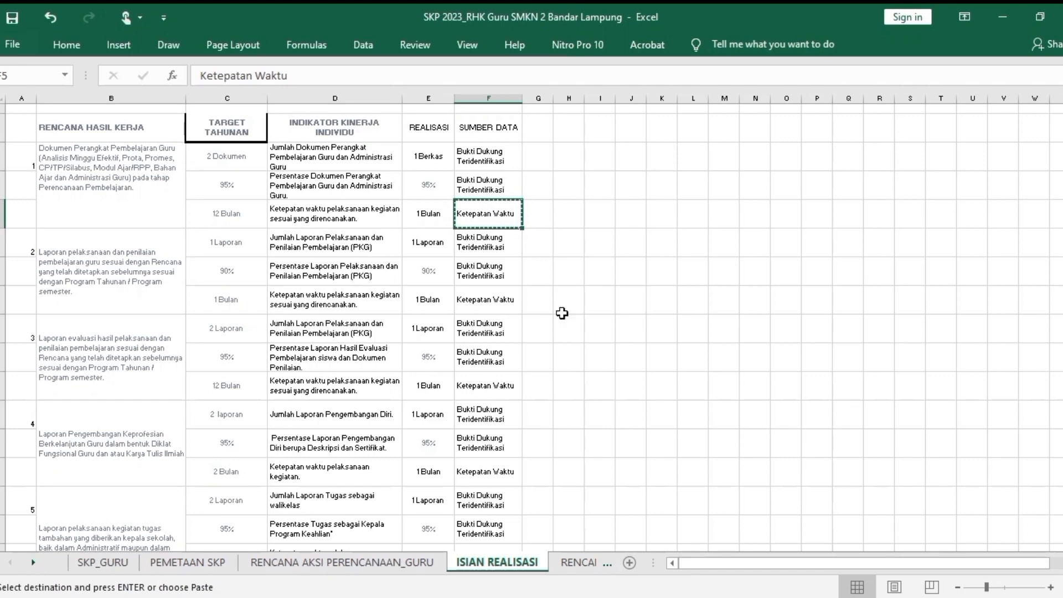
{"action": "left_click", "coordinate": [807, 597]}
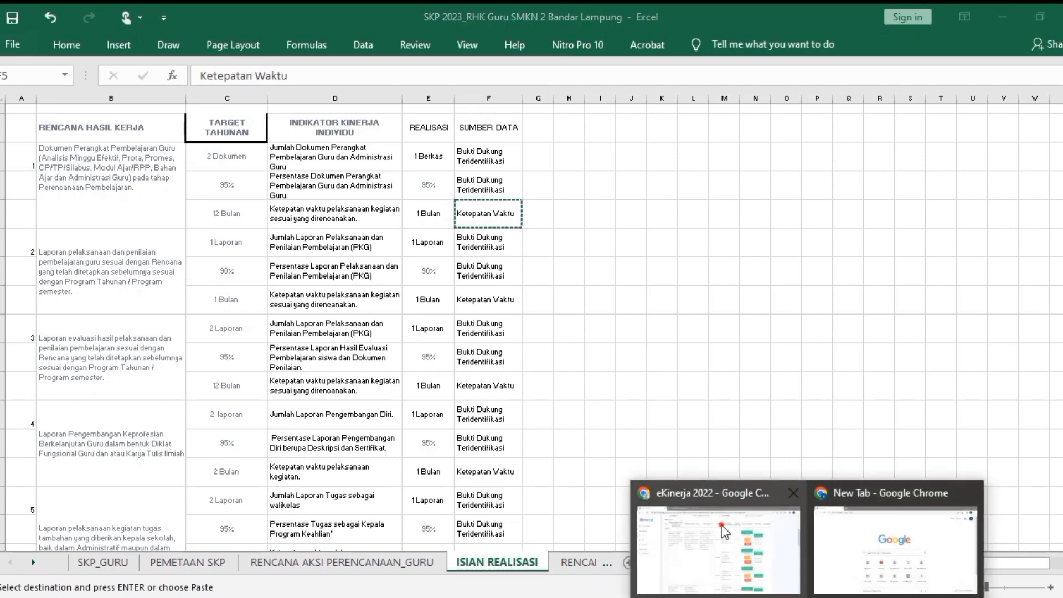
{"action": "left_click", "coordinate": [718, 542]}
Save the realisasi of the first RHK's Waktu indicator with Realisasi "1 Bulan" and the copied Sumber Data "Ketepatan Waktu"
{"action": "left_click", "coordinate": [817, 486]}
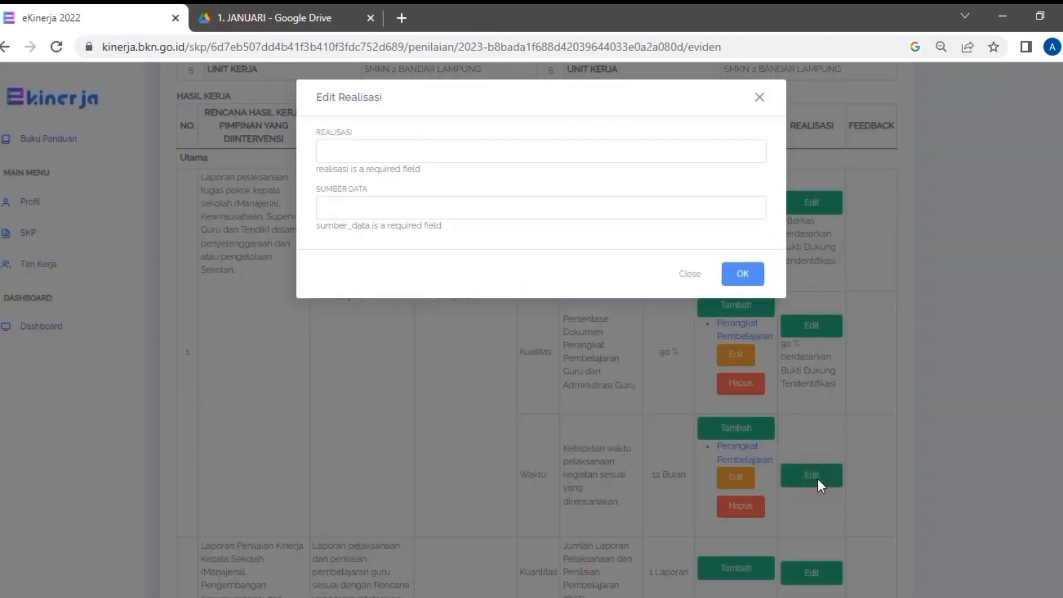
{"action": "left_click", "coordinate": [388, 150]}
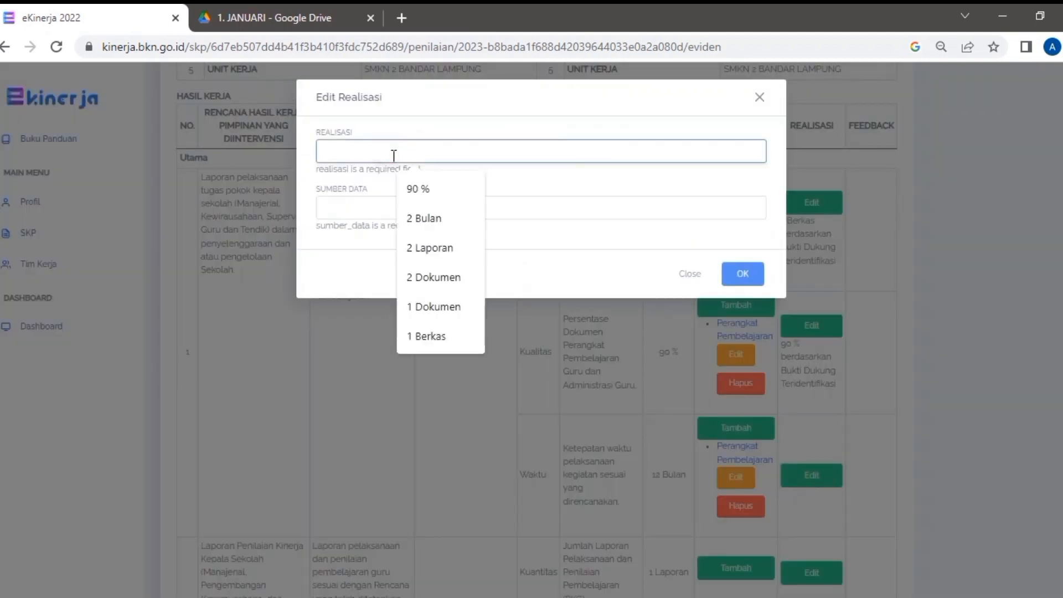
{"action": "left_click", "coordinate": [421, 220]}
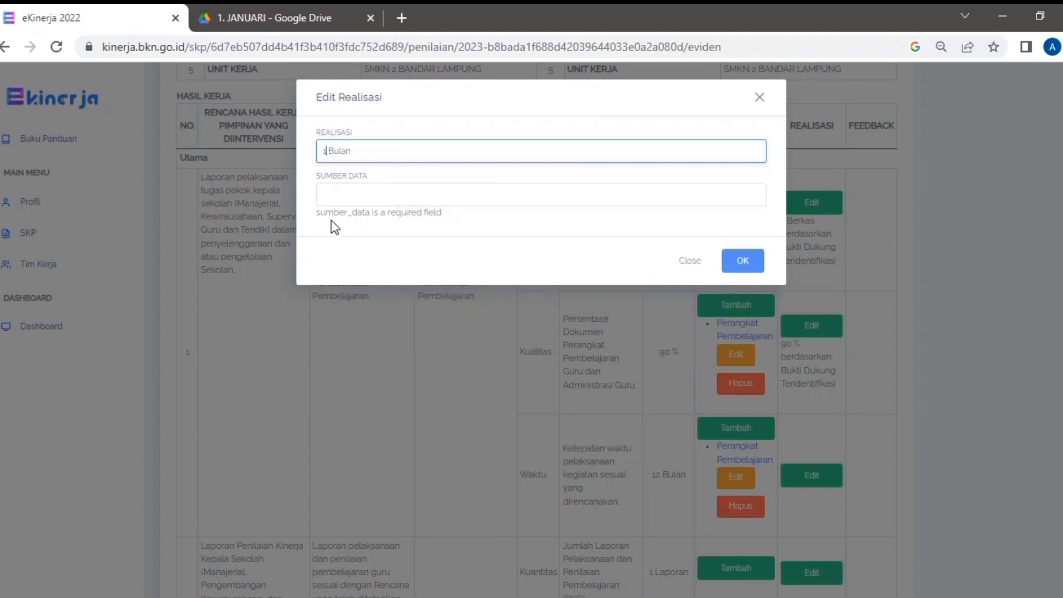
{"action": "left_click", "coordinate": [371, 190]}
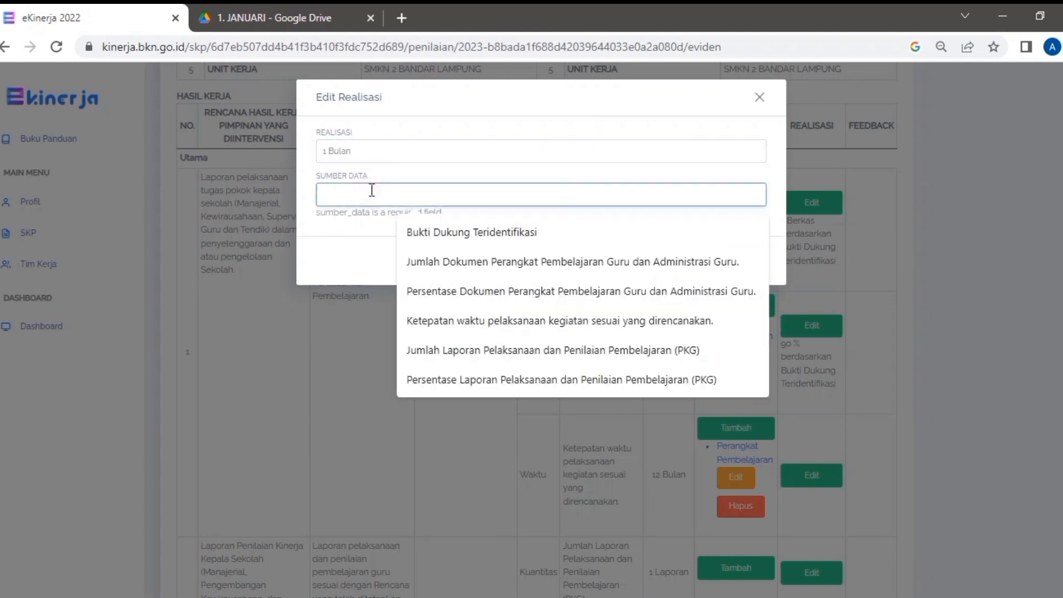
{"action": "type", "text": "Ketepatan Waktu"}
{"action": "left_click", "coordinate": [777, 202]}
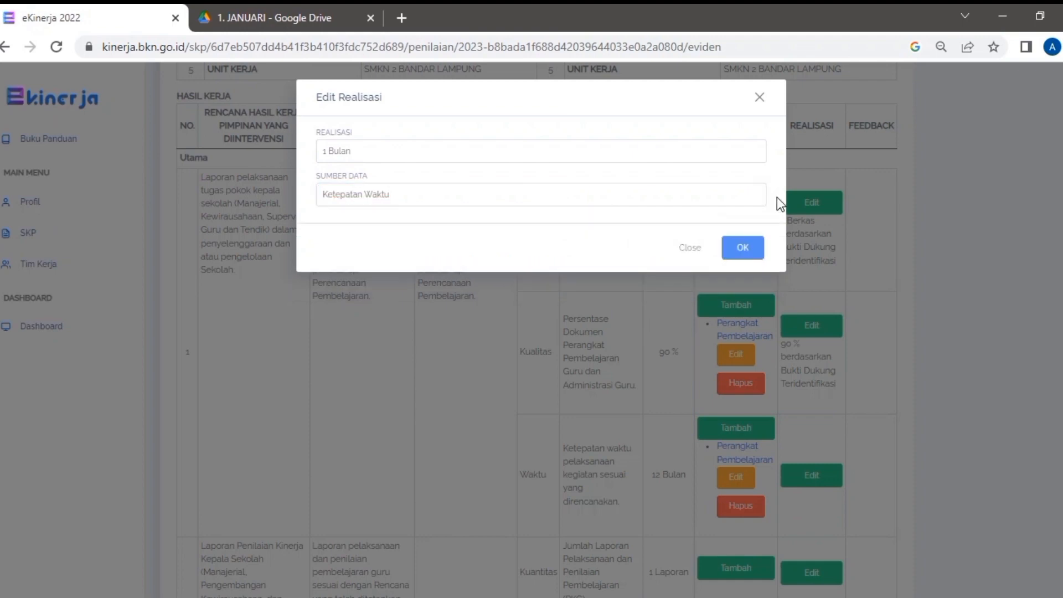
{"action": "left_click", "coordinate": [741, 253]}
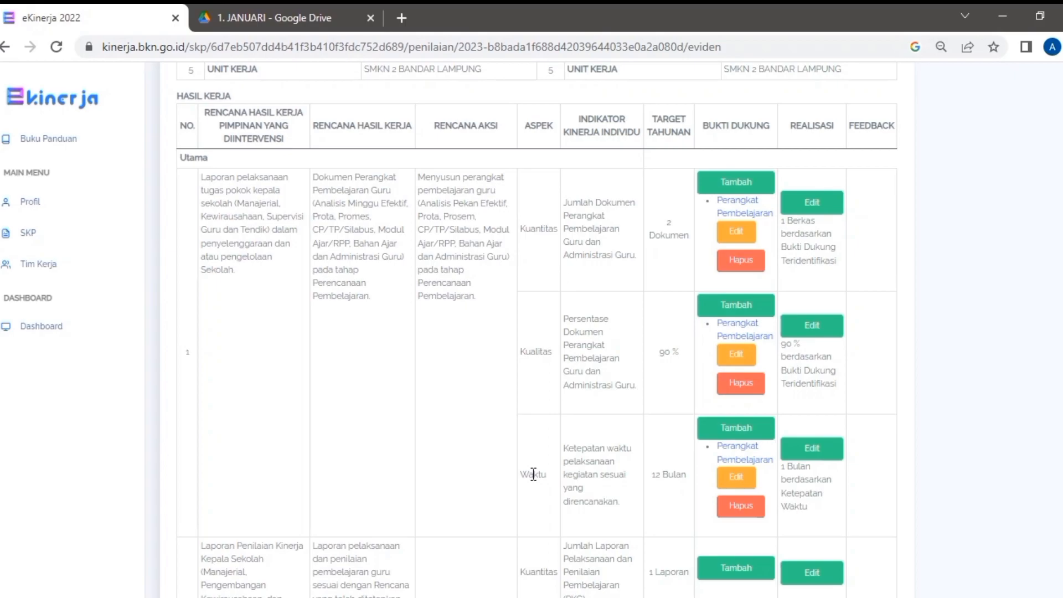
{"action": "scroll", "coordinate": [533, 475], "scroll_direction": "down", "scroll_amount": 5}
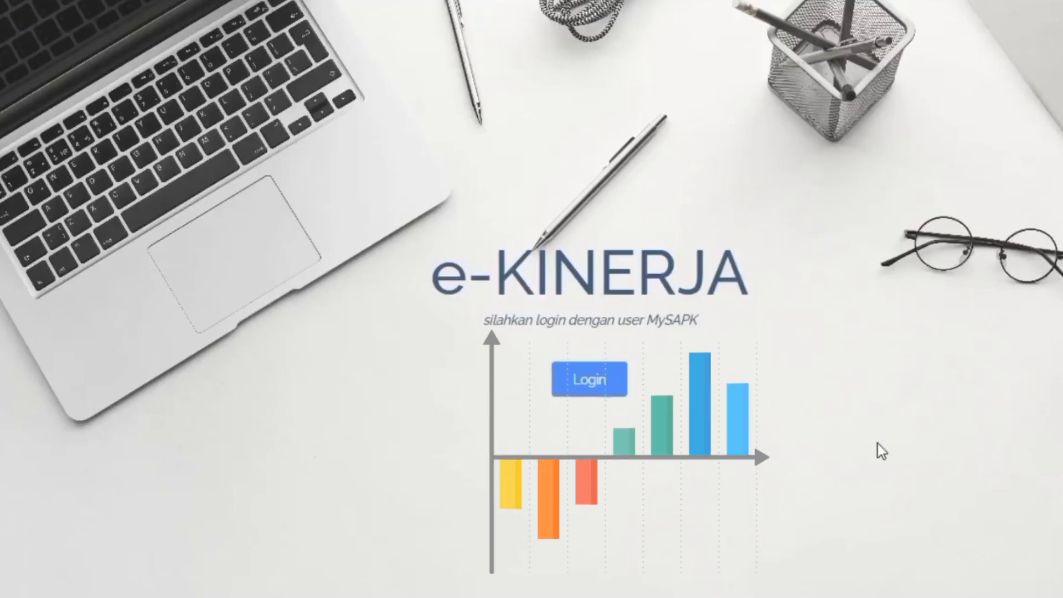